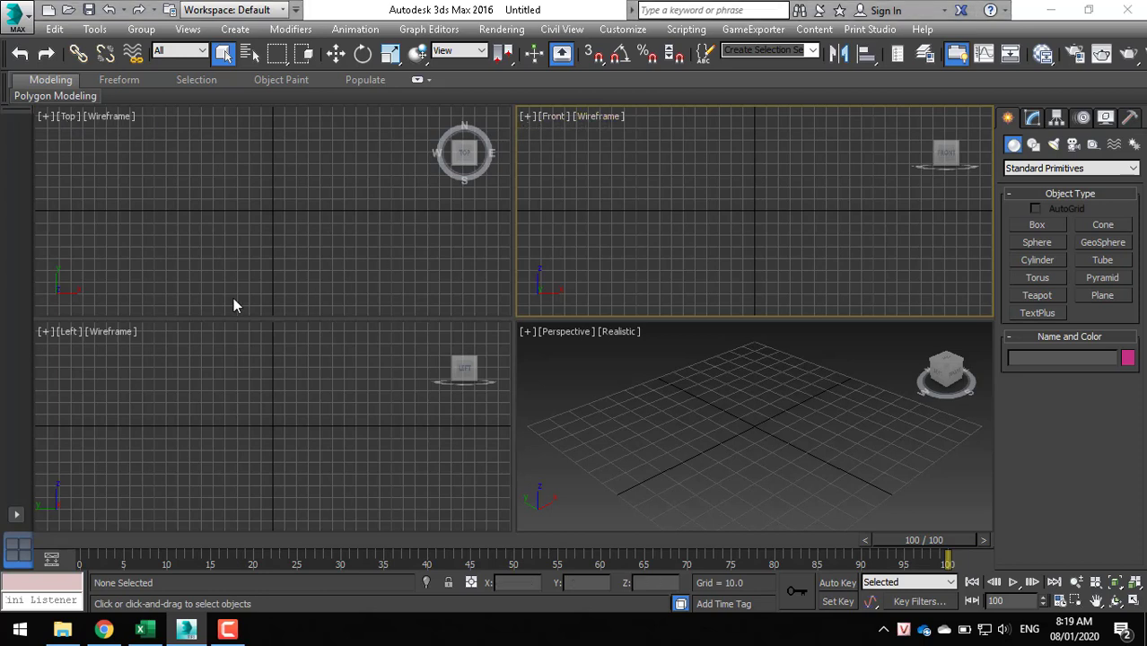
- Rotate the Top and Left viewports around, then restore them to their original views
{"action": "left_click", "coordinate": [68, 333]}
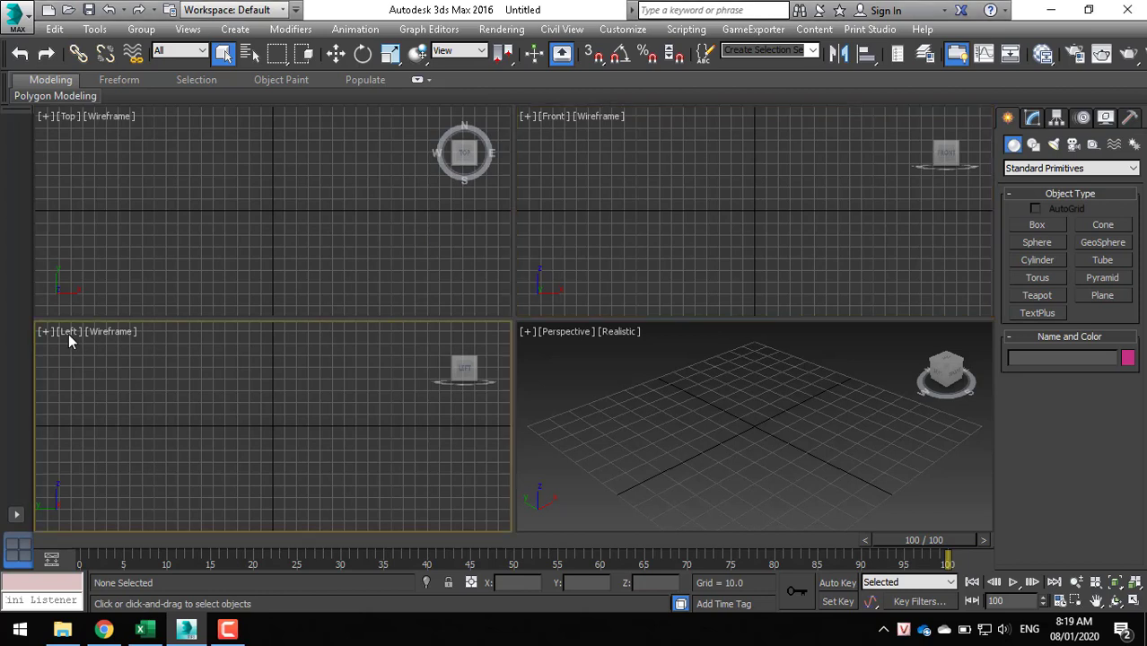
{"action": "left_click", "coordinate": [480, 157]}
{"action": "mouse_move", "coordinate": [464, 152]}
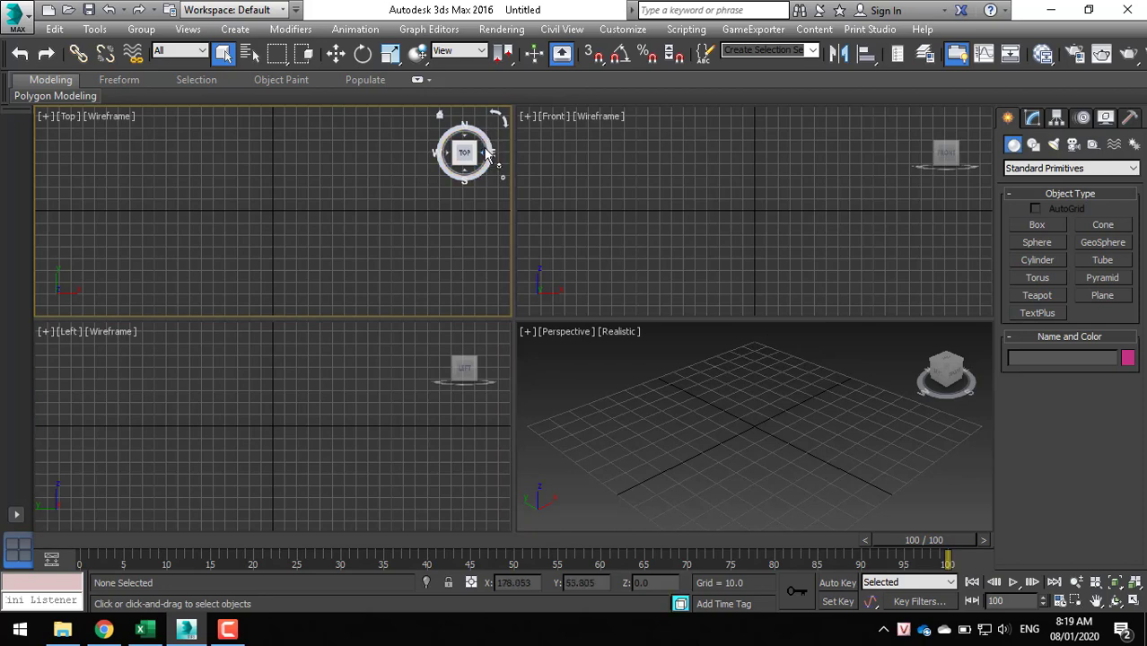
{"action": "left_click", "coordinate": [482, 154]}
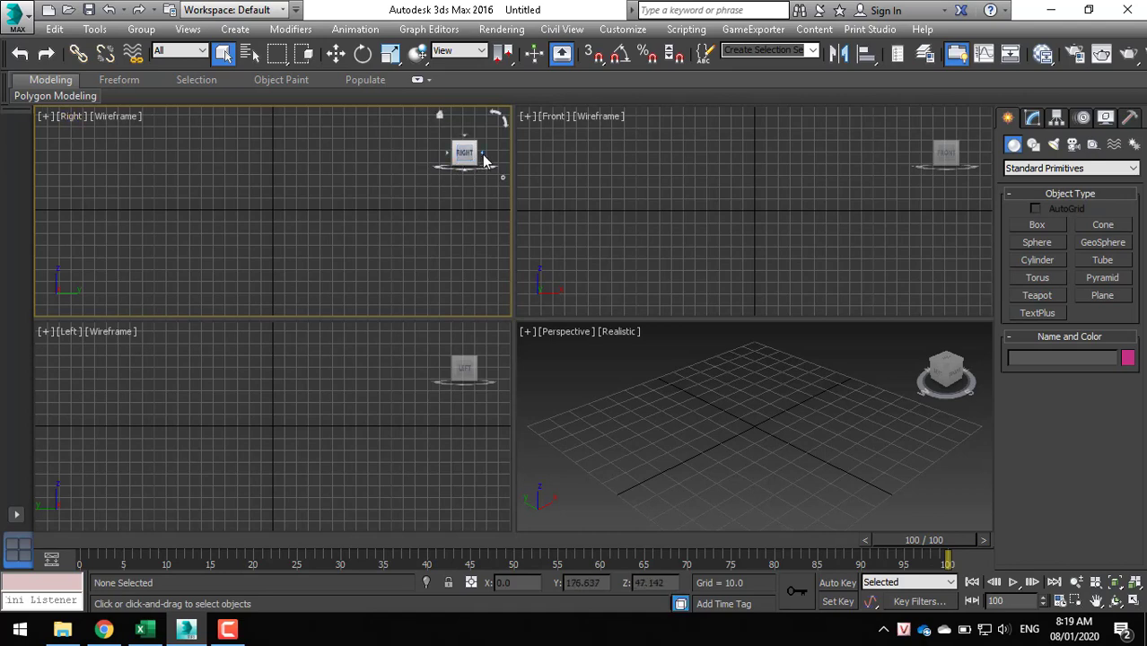
{"action": "left_click", "coordinate": [483, 154]}
{"action": "left_click", "coordinate": [484, 156]}
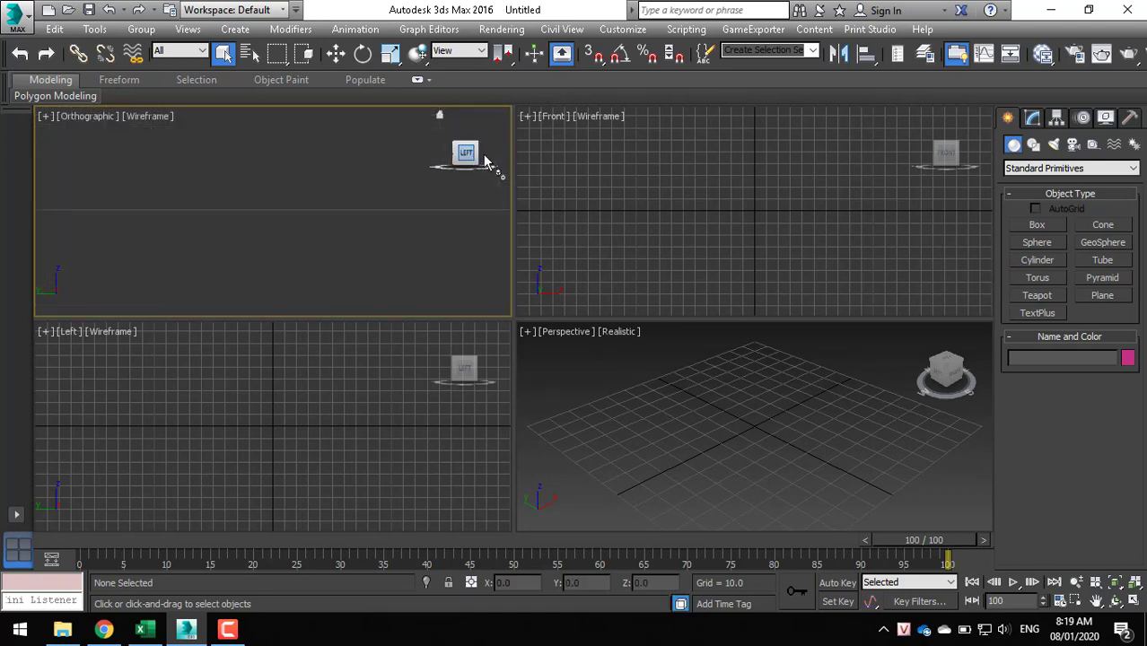
{"action": "left_click", "coordinate": [483, 156]}
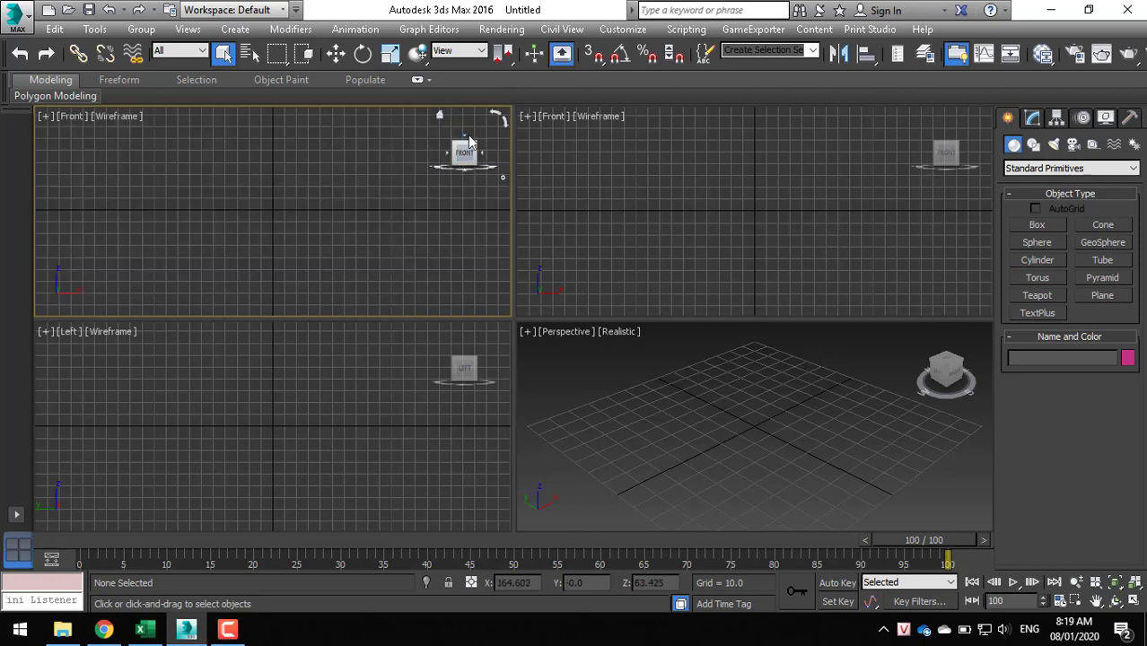
{"action": "left_click", "coordinate": [466, 142]}
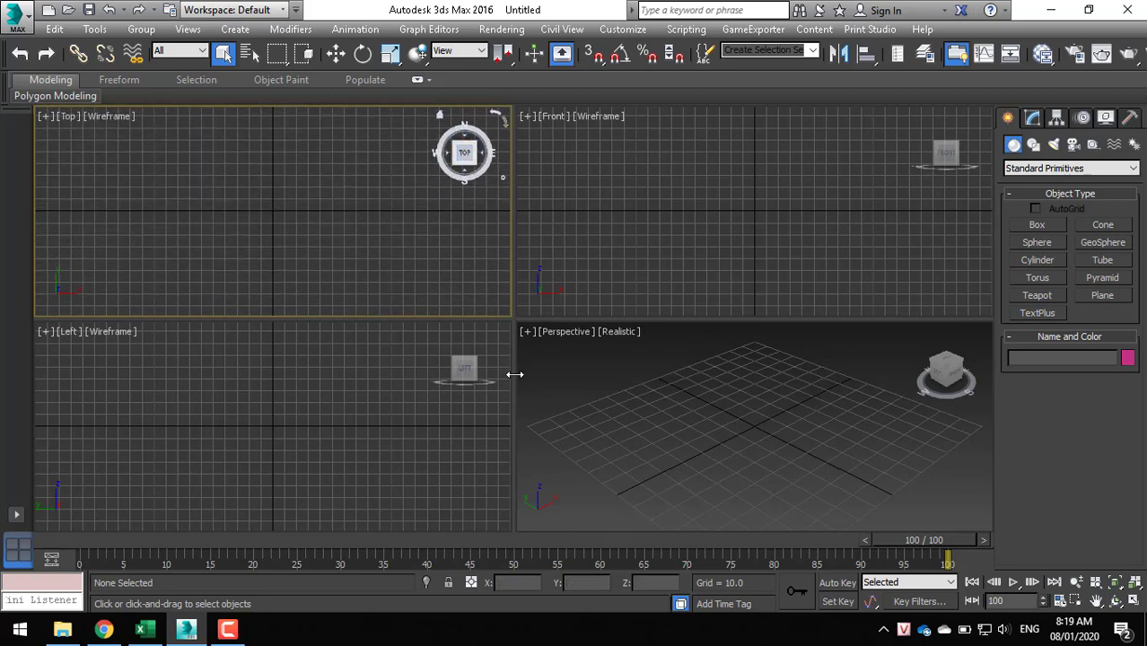
{"action": "left_click", "coordinate": [471, 367]}
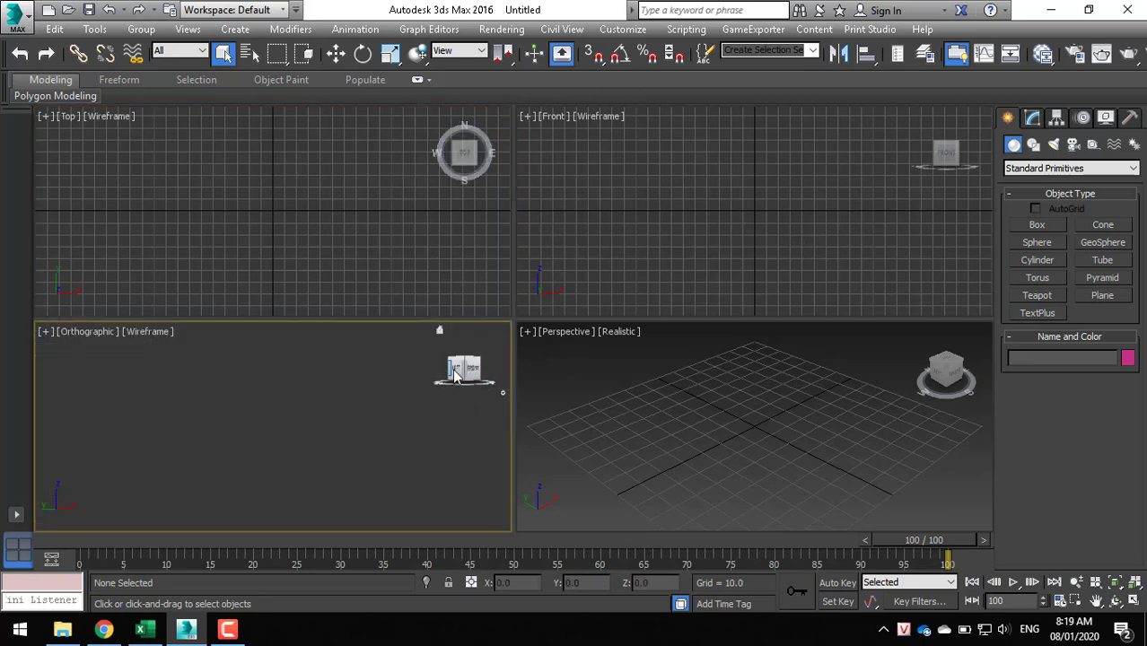
{"action": "left_click", "coordinate": [455, 375]}
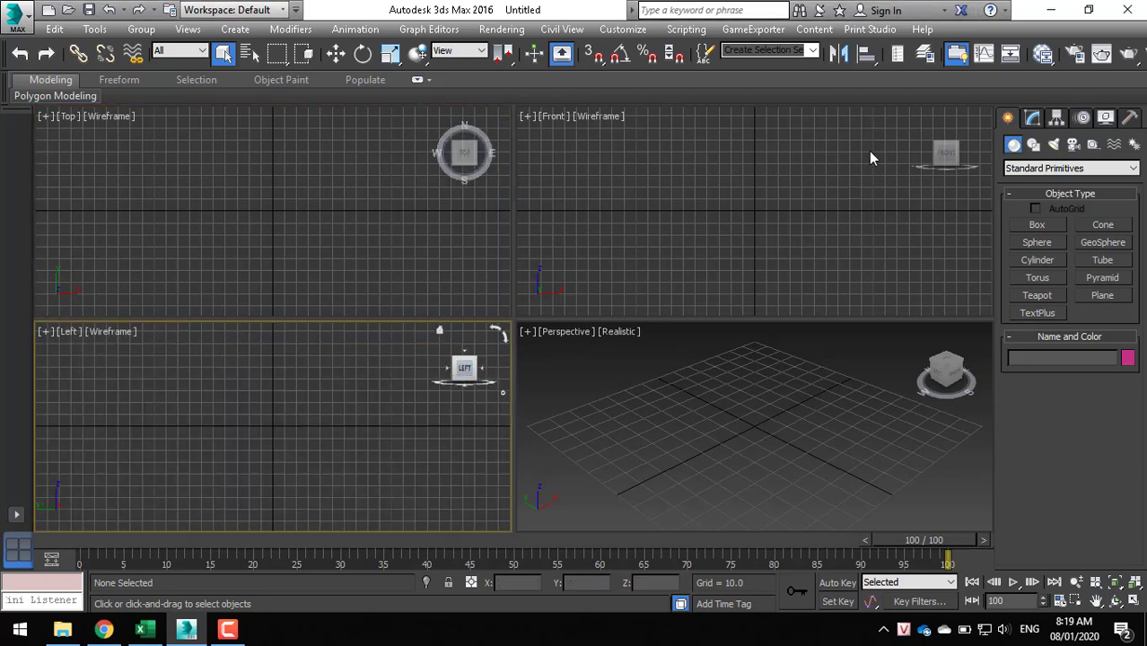
- Activate the Front and then the Perspective viewport, zooming the Perspective view
{"action": "left_click", "coordinate": [920, 199]}
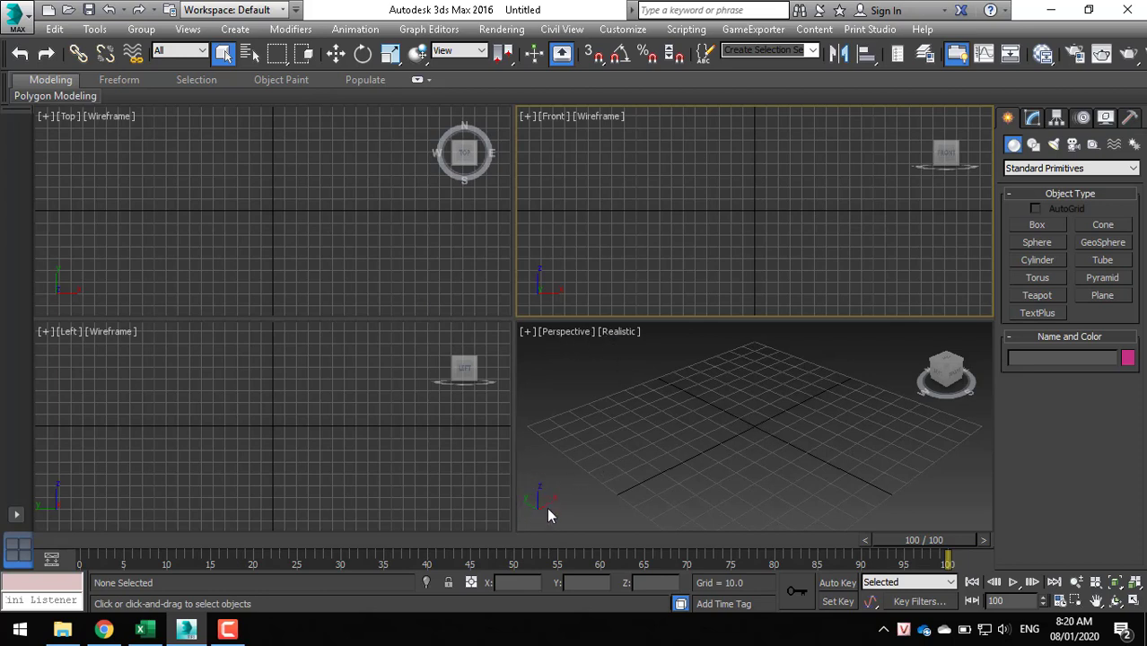
{"action": "left_click", "coordinate": [705, 475]}
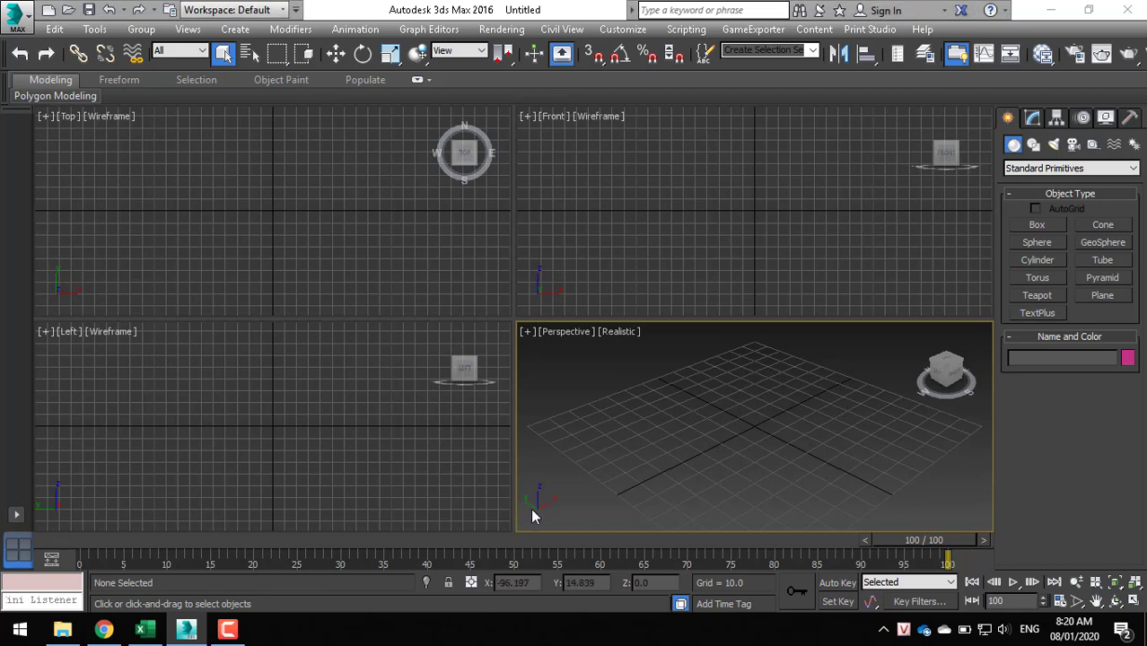
{"action": "scroll", "coordinate": [543, 521], "scroll_direction": "down", "scroll_amount": 2}
{"action": "scroll", "coordinate": [531, 505], "scroll_direction": "up", "scroll_amount": 1}
{"action": "scroll", "coordinate": [549, 502], "scroll_direction": "up", "scroll_amount": 1}
{"action": "scroll", "coordinate": [584, 494], "scroll_direction": "up", "scroll_amount": 2}
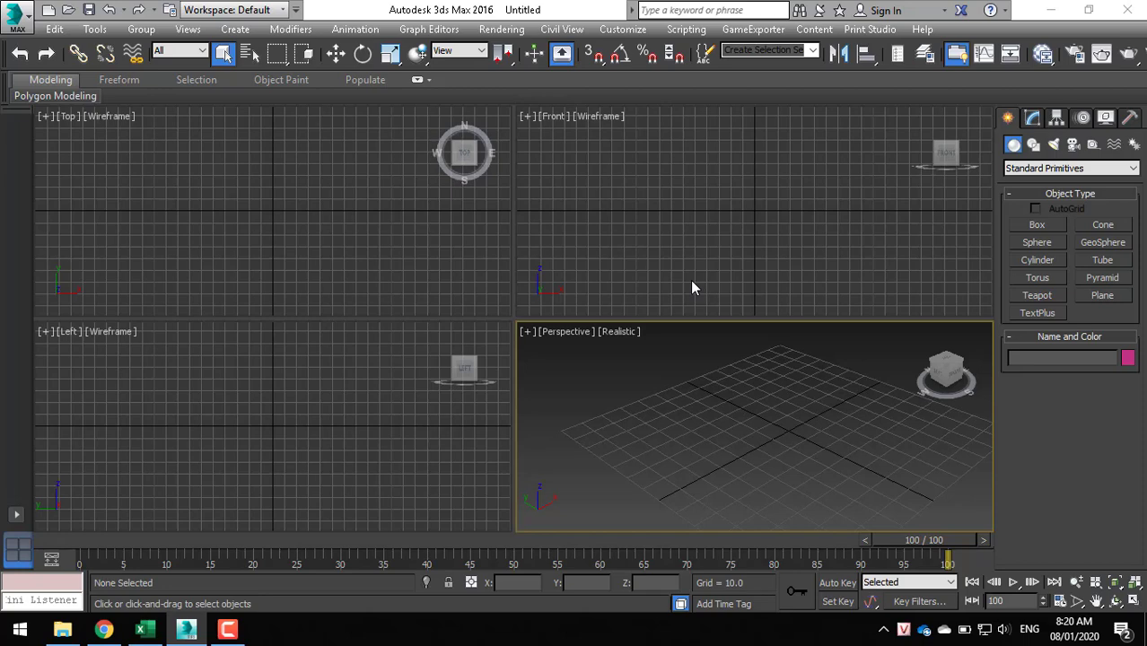
- Open the Units Setup dialog from the Customize menu
{"action": "left_click", "coordinate": [628, 30]}
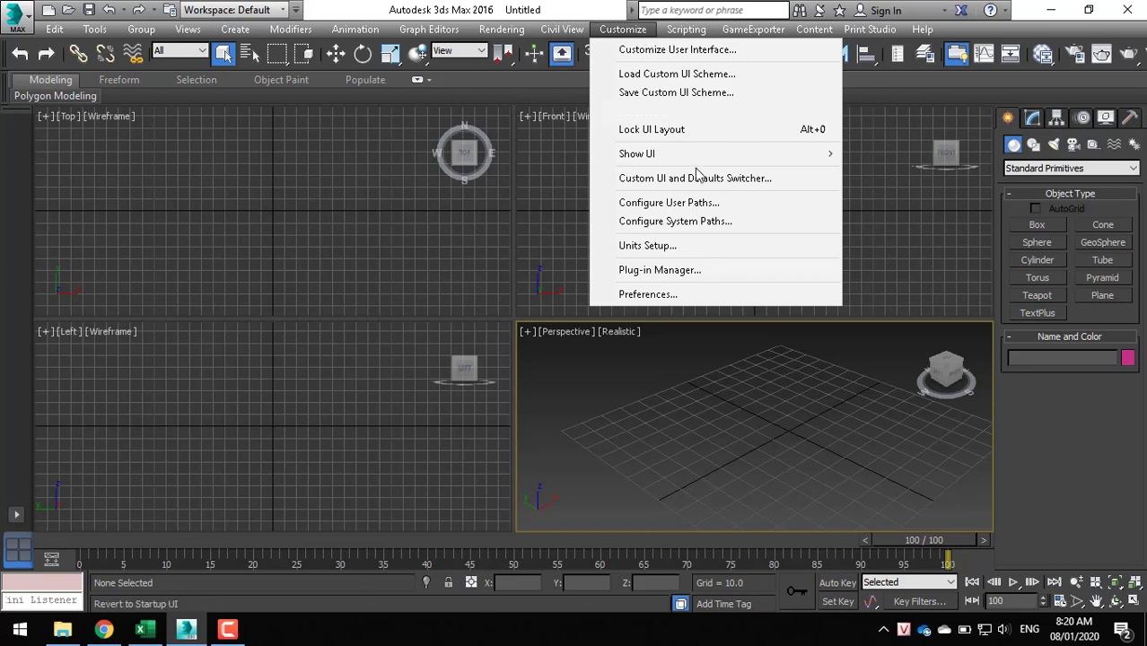
{"action": "left_click", "coordinate": [653, 255]}
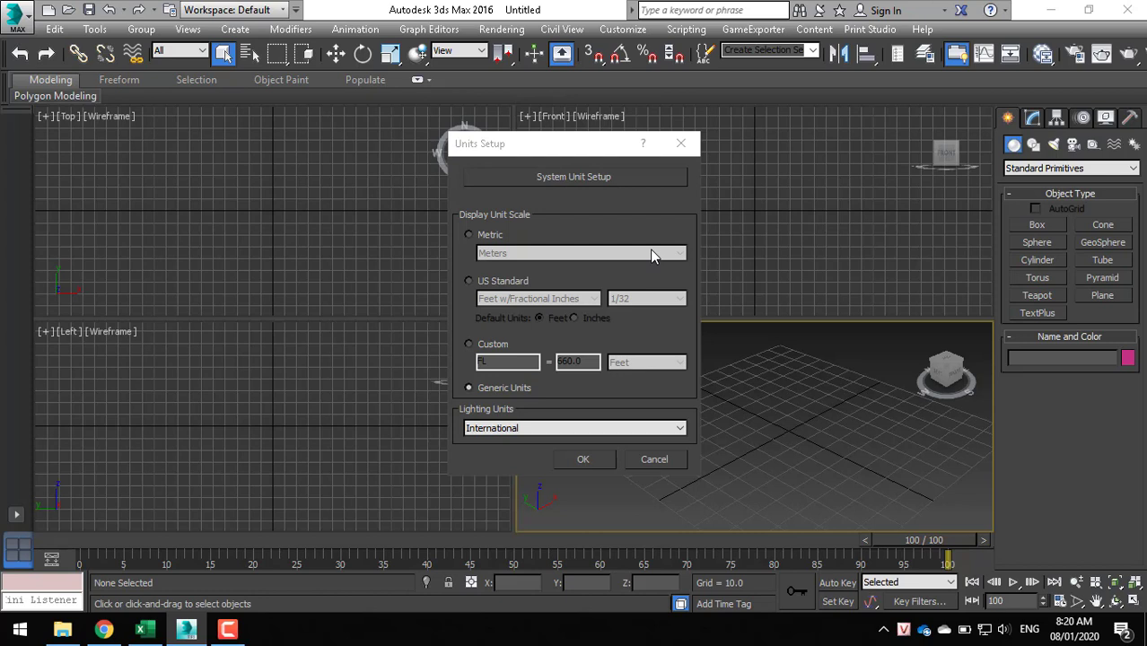
{"action": "left_click", "coordinate": [524, 142]}
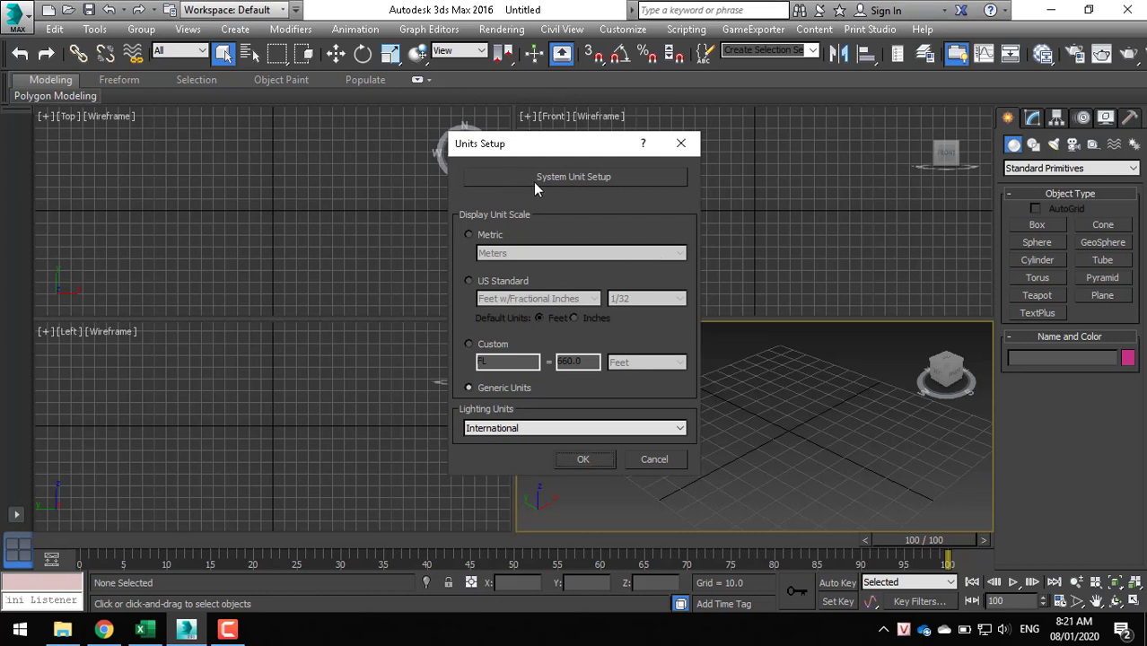
- Set the System Unit Scale to Millimeters and confirm it
{"action": "left_click", "coordinate": [537, 179]}
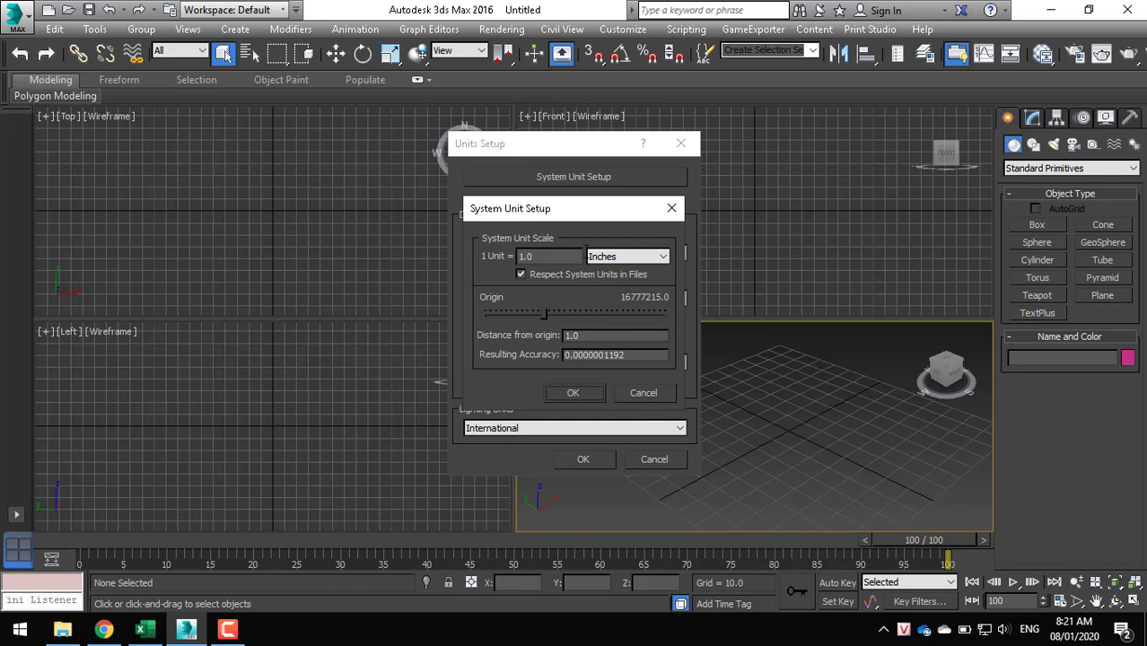
{"action": "left_click", "coordinate": [665, 254]}
{"action": "left_click", "coordinate": [664, 254]}
{"action": "left_click", "coordinate": [665, 254]}
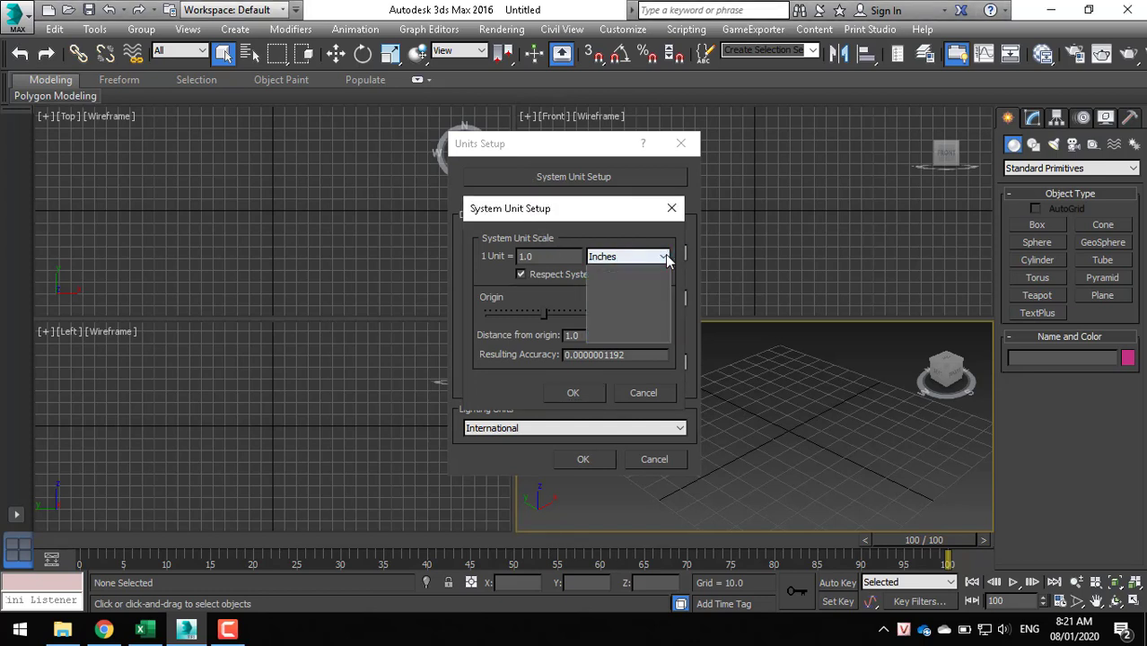
{"action": "left_click", "coordinate": [664, 254]}
{"action": "left_click", "coordinate": [664, 255]}
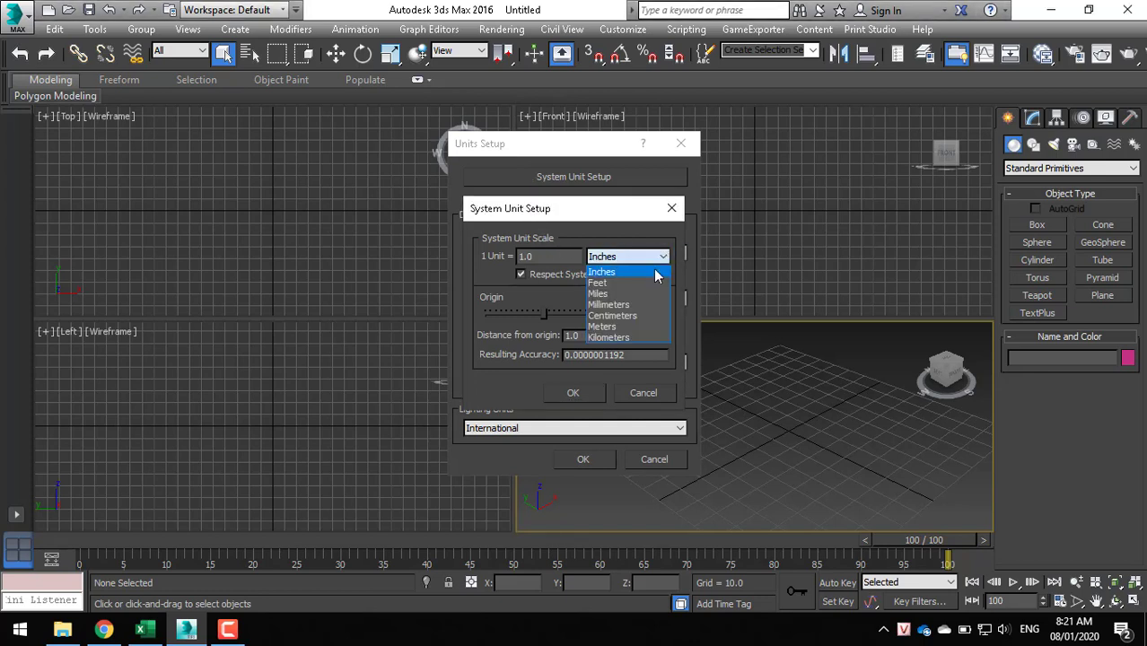
{"action": "left_click", "coordinate": [619, 305]}
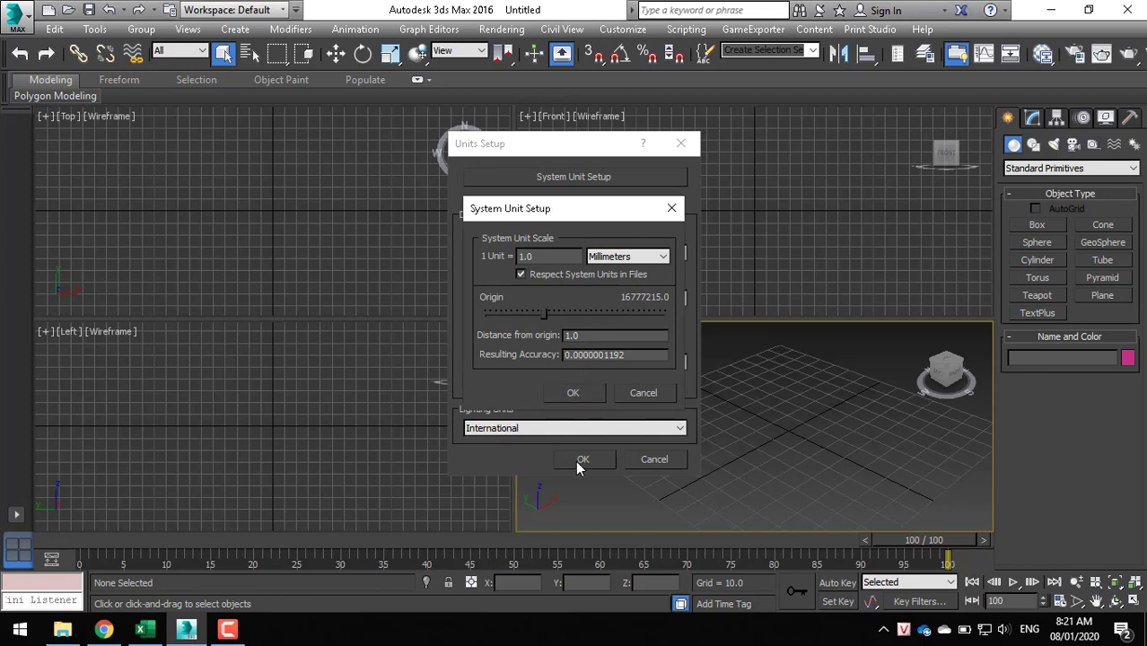
{"action": "left_click", "coordinate": [555, 394]}
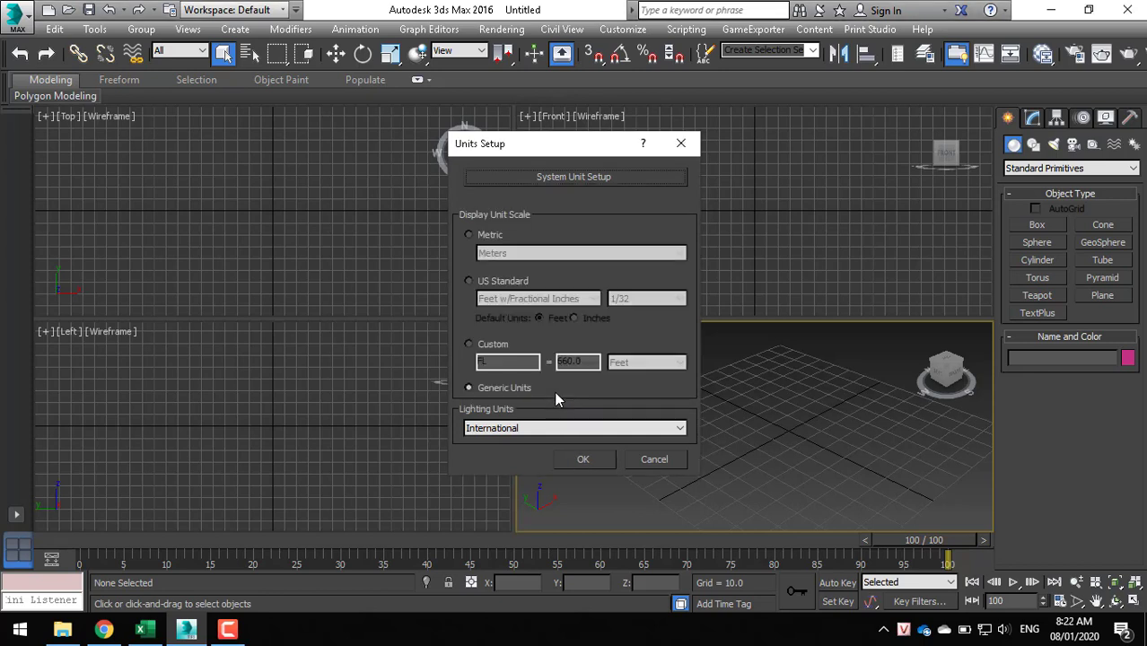
- Set the display units to Metric Millimeters and apply, so the grid reads 10.0mm
{"action": "left_click", "coordinate": [491, 235]}
{"action": "left_click", "coordinate": [527, 255]}
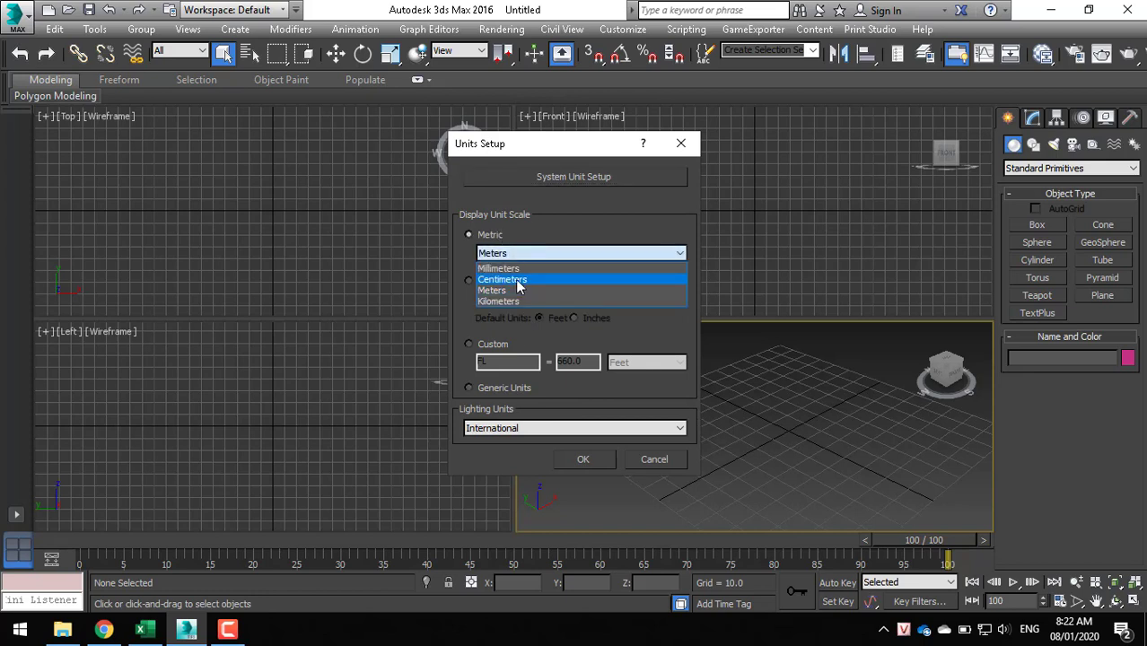
{"action": "left_click", "coordinate": [513, 268]}
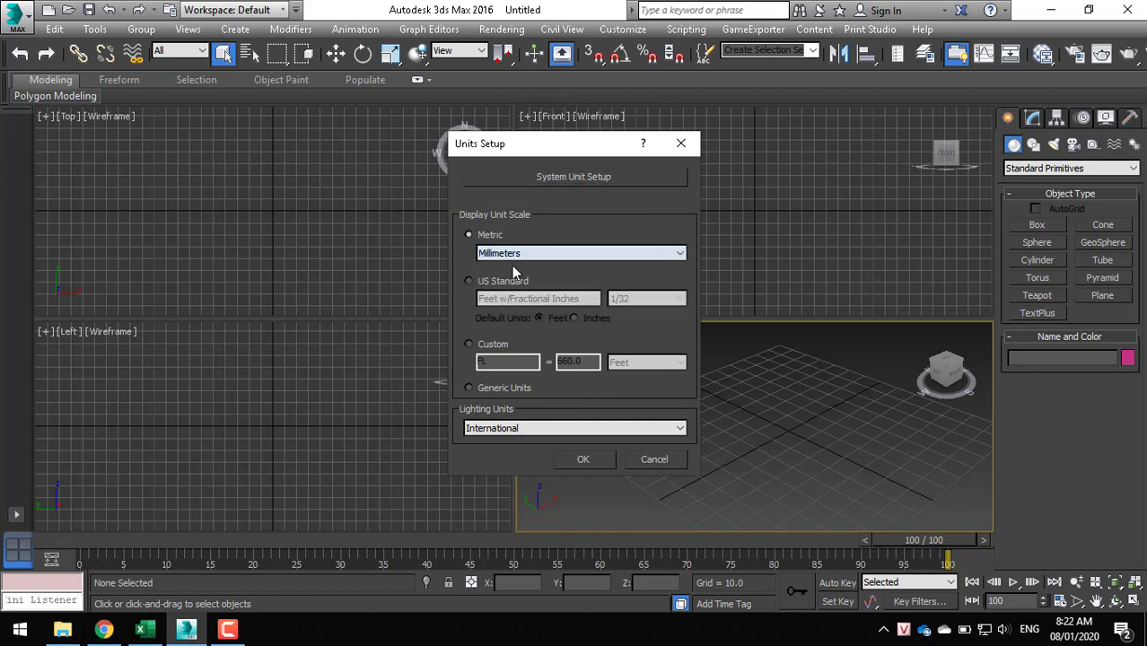
{"action": "left_click", "coordinate": [566, 460]}
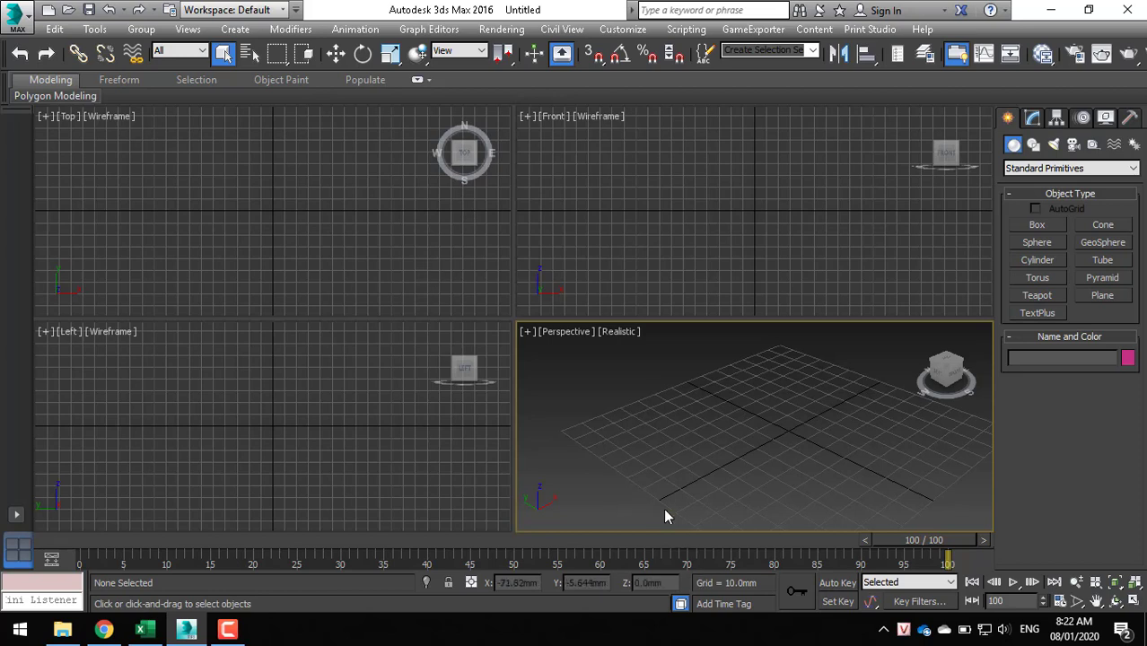
{"action": "left_click", "coordinate": [241, 211]}
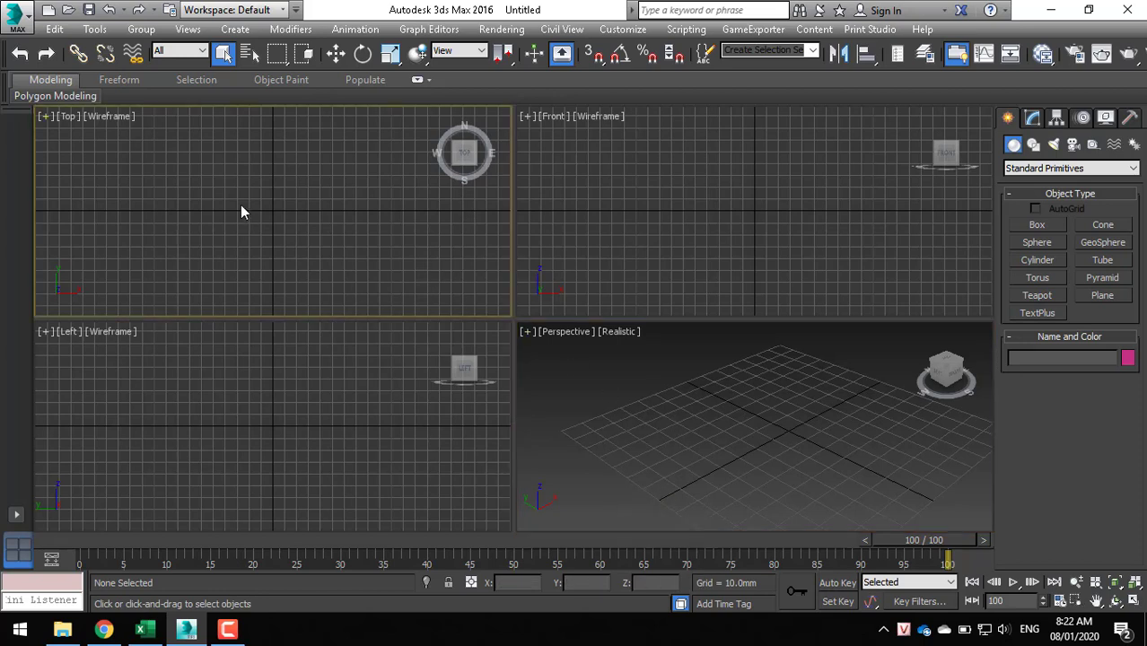
{"action": "left_click", "coordinate": [717, 234]}
{"action": "left_click", "coordinate": [689, 419]}
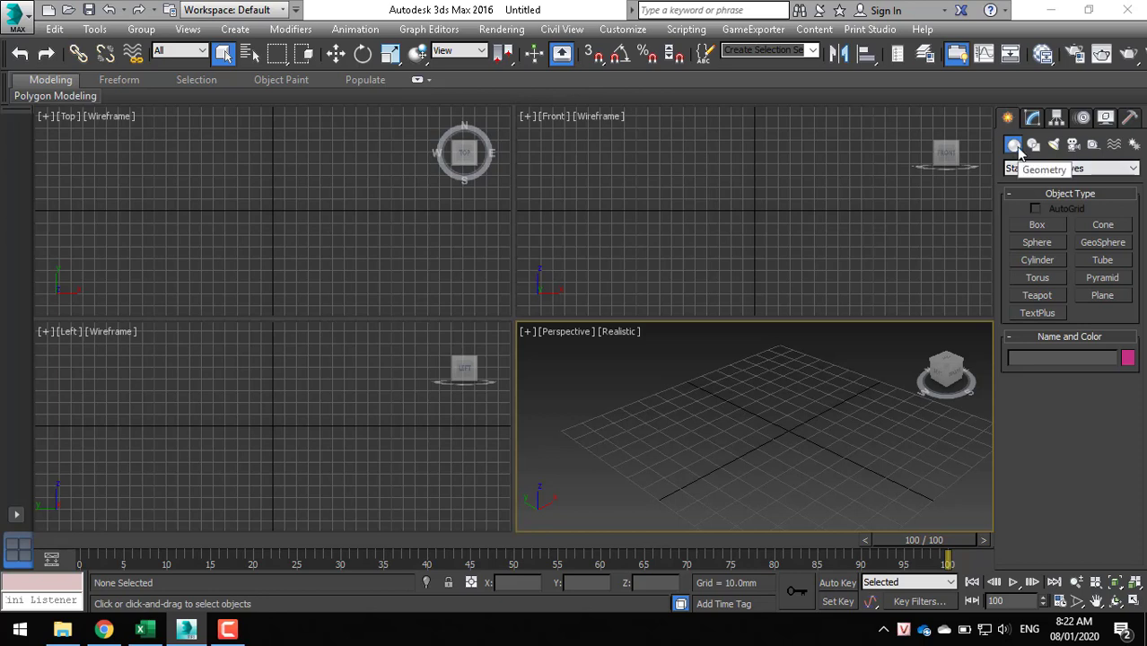
{"action": "left_click", "coordinate": [1033, 145]}
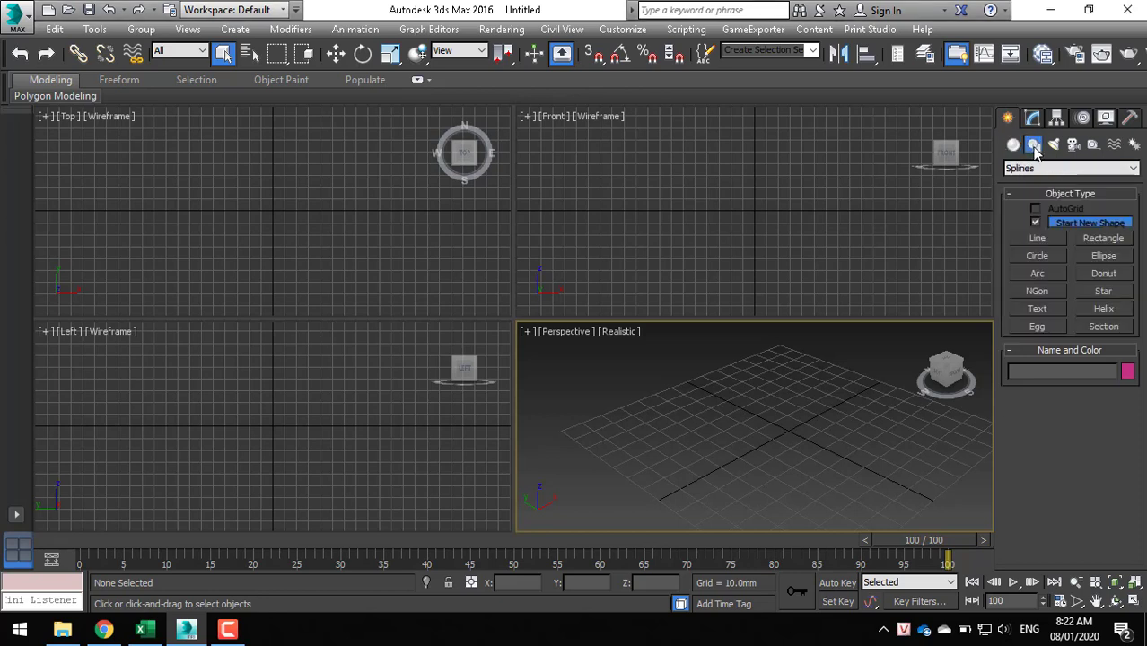
{"action": "left_click", "coordinate": [1054, 148]}
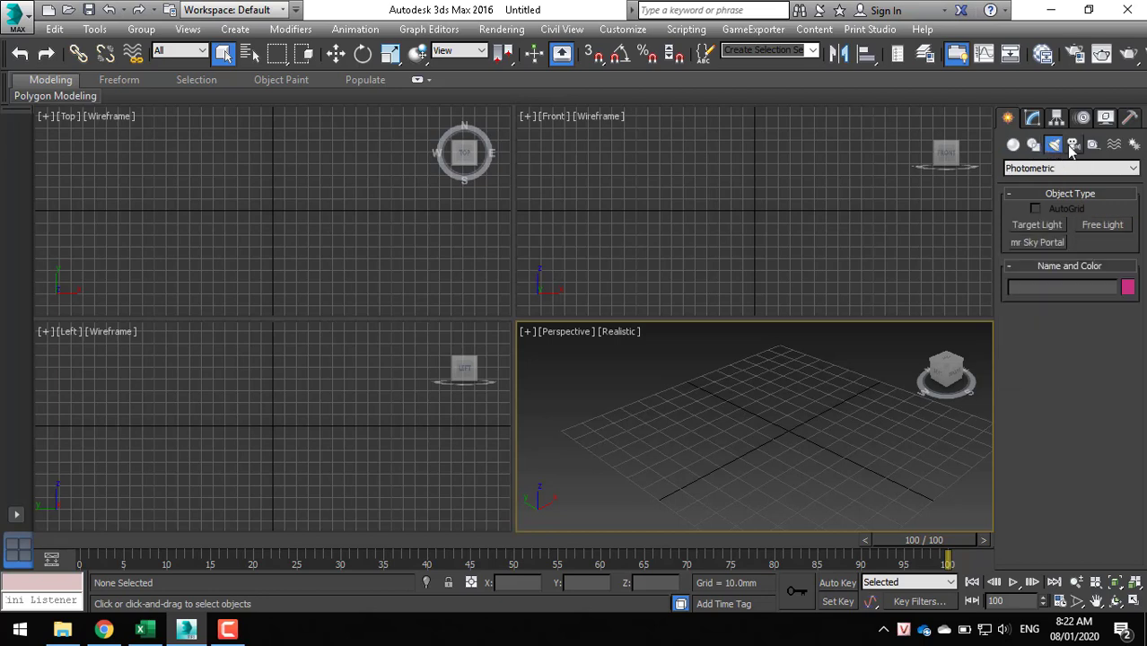
{"action": "left_click", "coordinate": [1073, 144]}
{"action": "left_click", "coordinate": [1012, 145]}
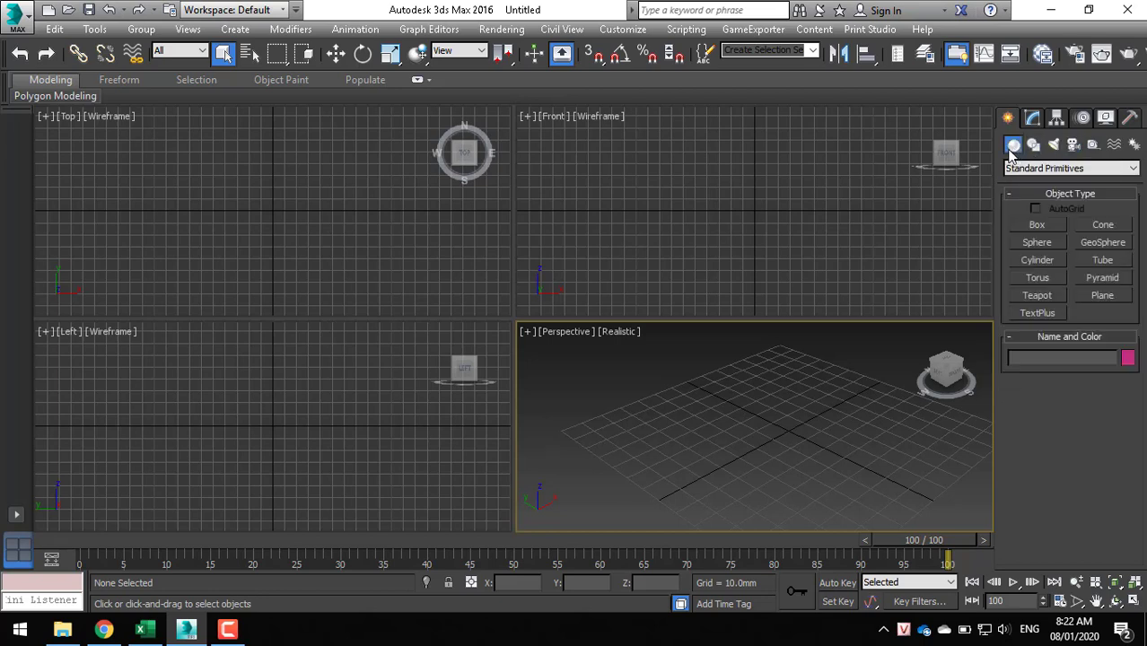
- Start the Box tool, sketch a first base in Perspective, then cancel it
{"action": "left_click", "coordinate": [1036, 225]}
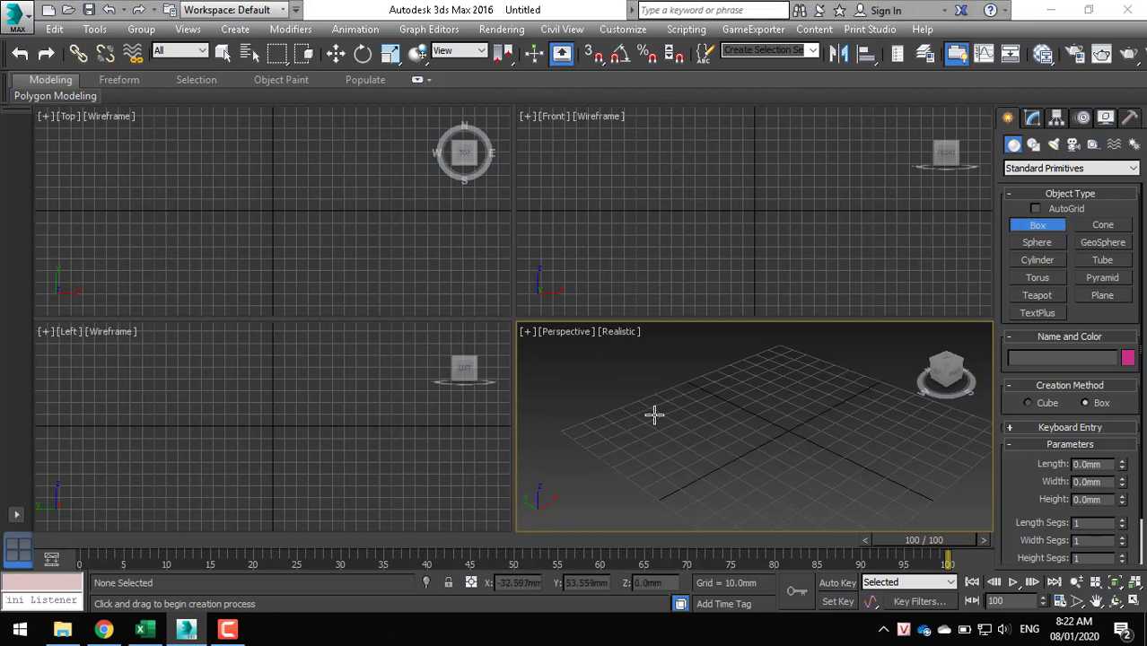
{"action": "left_click_drag", "start_coordinate": [666, 428], "coordinate": [698, 478]}
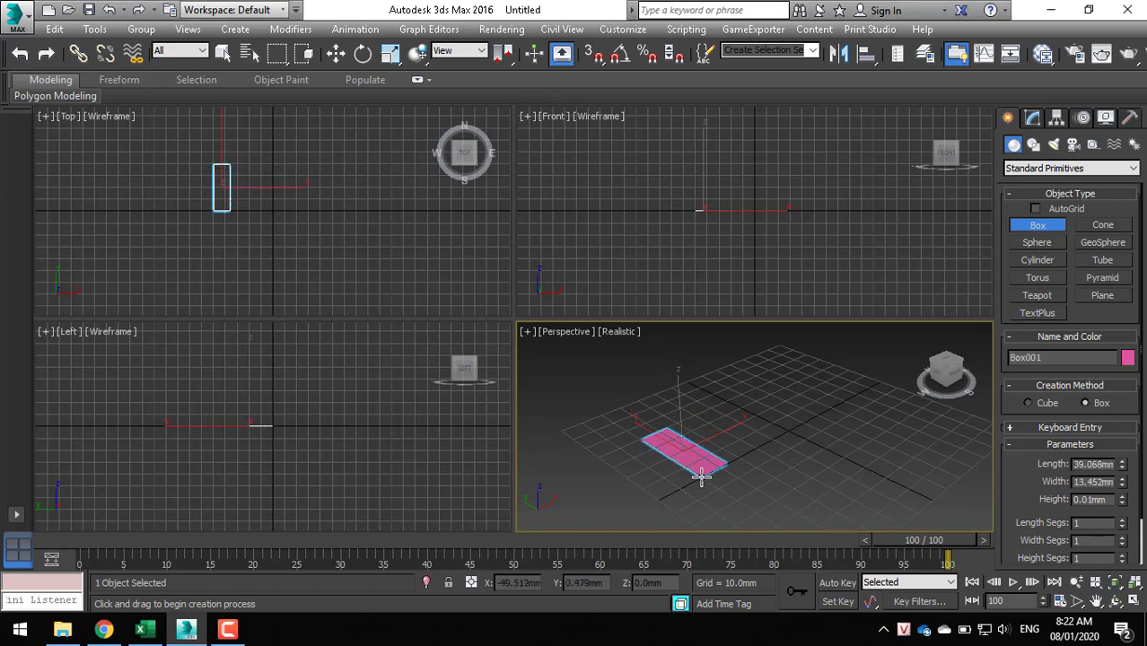
{"action": "left_click_drag", "start_coordinate": [698, 479], "coordinate": [795, 418]}
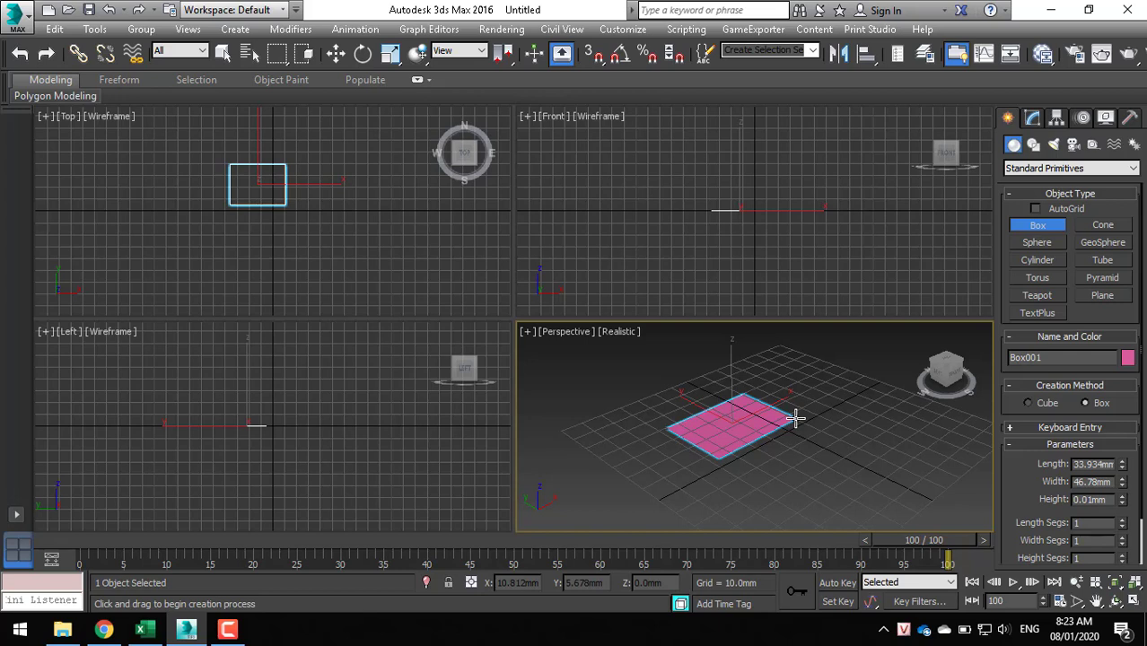
{"action": "mouse_move", "coordinate": [796, 418]}
{"action": "left_mouse_down"}
{"action": "mouse_move", "coordinate": [678, 428]}
{"action": "mouse_move", "coordinate": [788, 429]}
{"action": "left_mouse_up"}
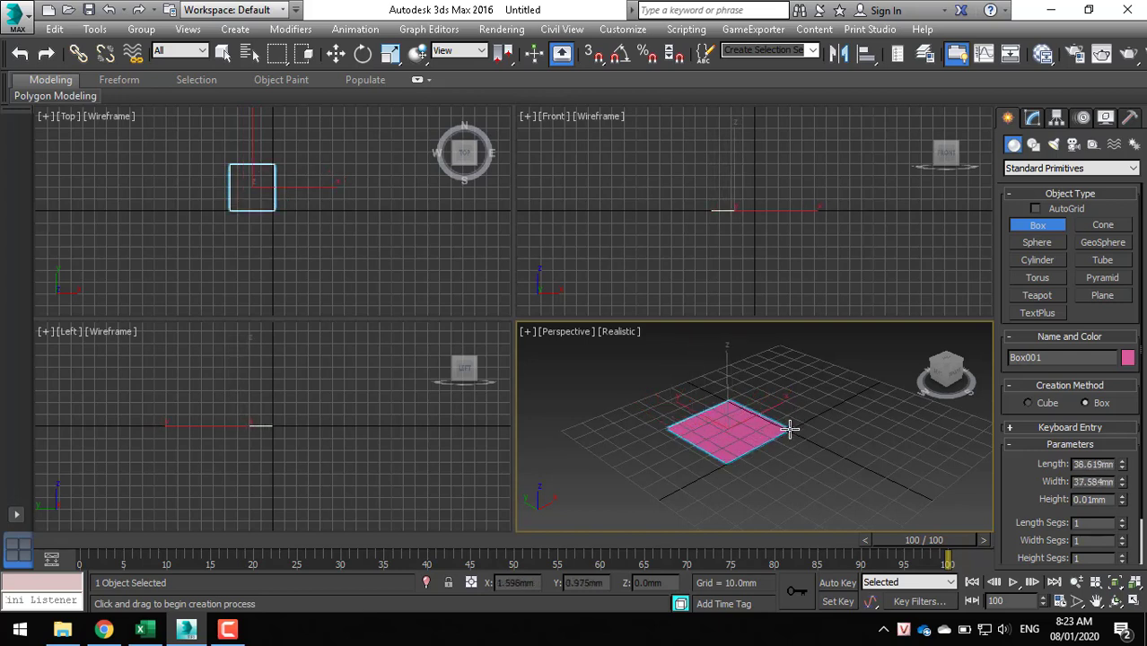
{"action": "right_click", "coordinate": [789, 429]}
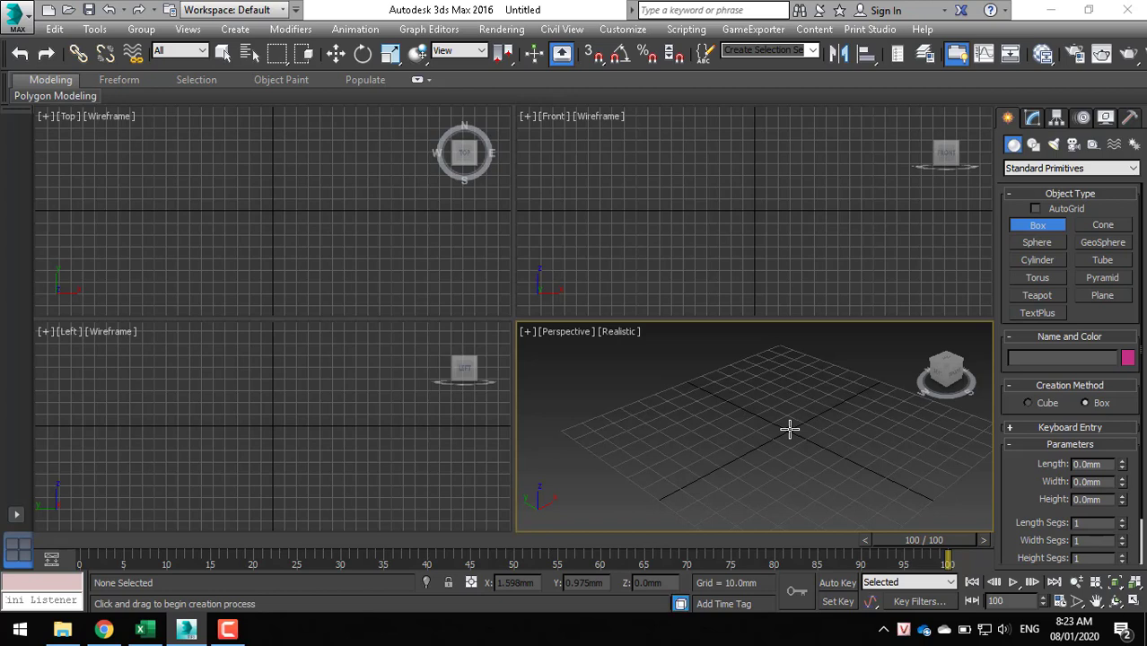
- Discard several more base attempts, then draw a cyan base of about 43.795 × 35.308 mm
{"action": "left_click_drag", "start_coordinate": [683, 428], "coordinate": [803, 411]}
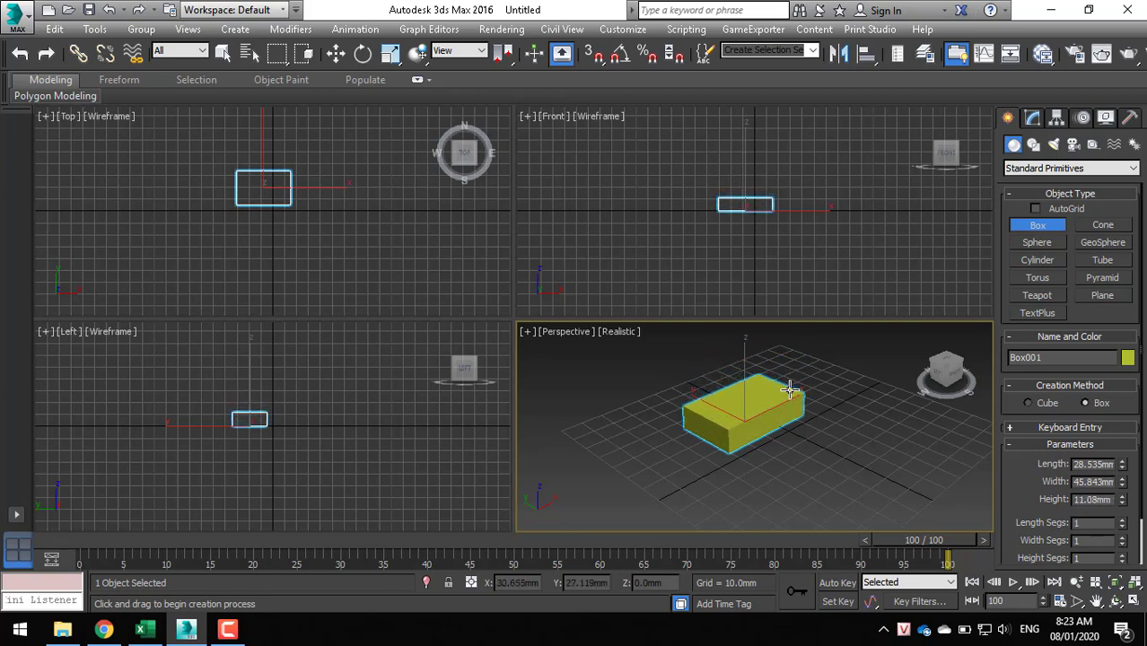
{"action": "right_click", "coordinate": [785, 400]}
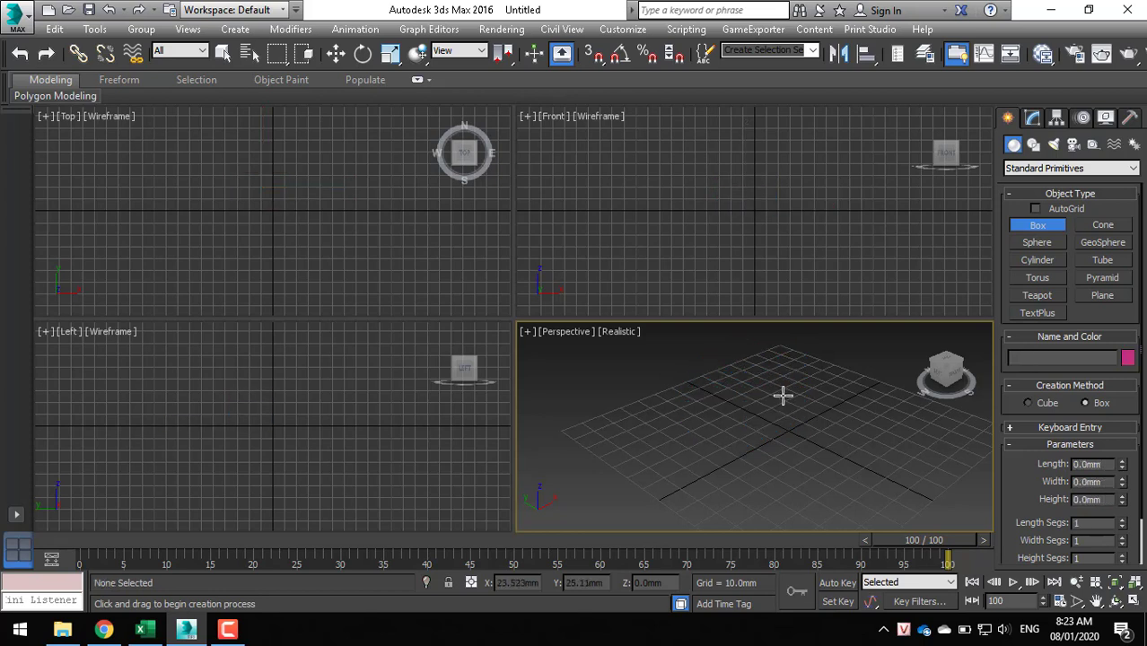
{"action": "mouse_move", "coordinate": [662, 436]}
{"action": "left_mouse_down"}
{"action": "mouse_move", "coordinate": [858, 440]}
{"action": "mouse_move", "coordinate": [796, 443]}
{"action": "mouse_move", "coordinate": [791, 422]}
{"action": "mouse_move", "coordinate": [811, 409]}
{"action": "mouse_move", "coordinate": [845, 415]}
{"action": "left_mouse_up"}
{"action": "right_click", "coordinate": [845, 415]}
{"action": "mouse_move", "coordinate": [670, 435]}
{"action": "left_mouse_down"}
{"action": "mouse_move", "coordinate": [827, 439]}
{"action": "mouse_move", "coordinate": [840, 428]}
{"action": "left_mouse_up"}
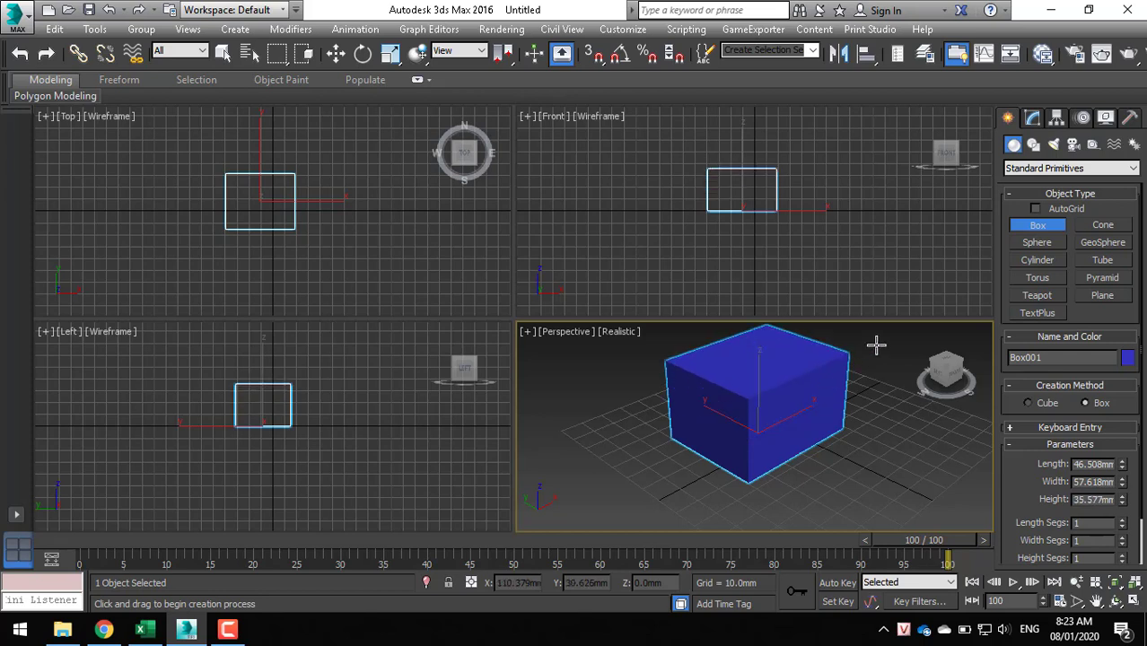
{"action": "right_click", "coordinate": [833, 378]}
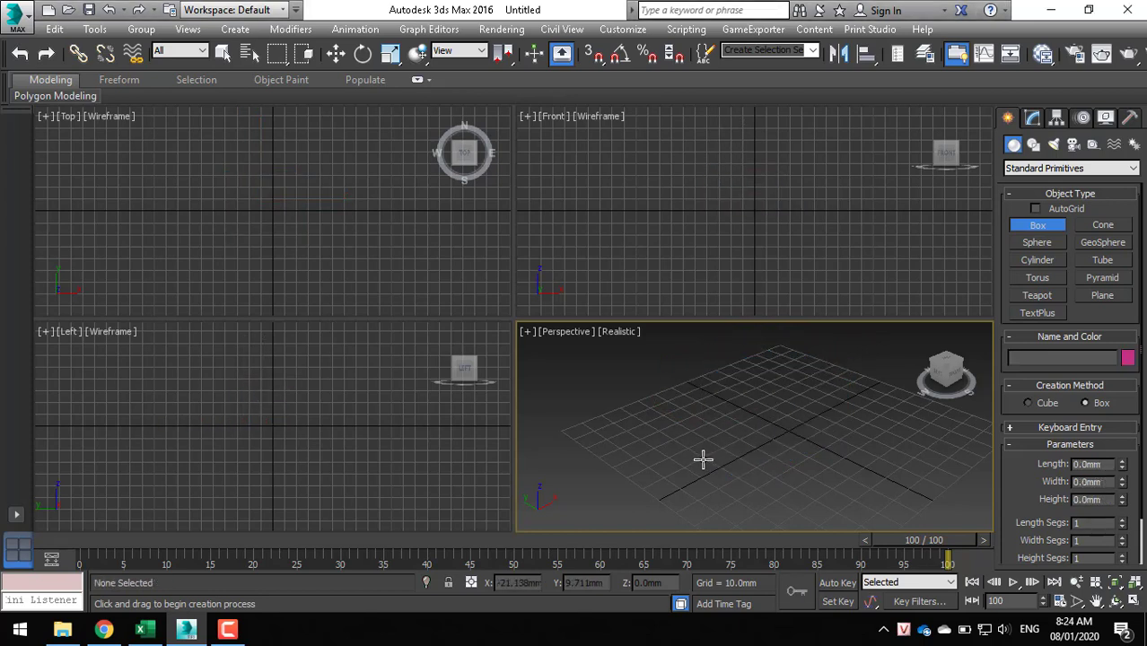
{"action": "left_click_drag", "start_coordinate": [703, 460], "coordinate": [843, 468]}
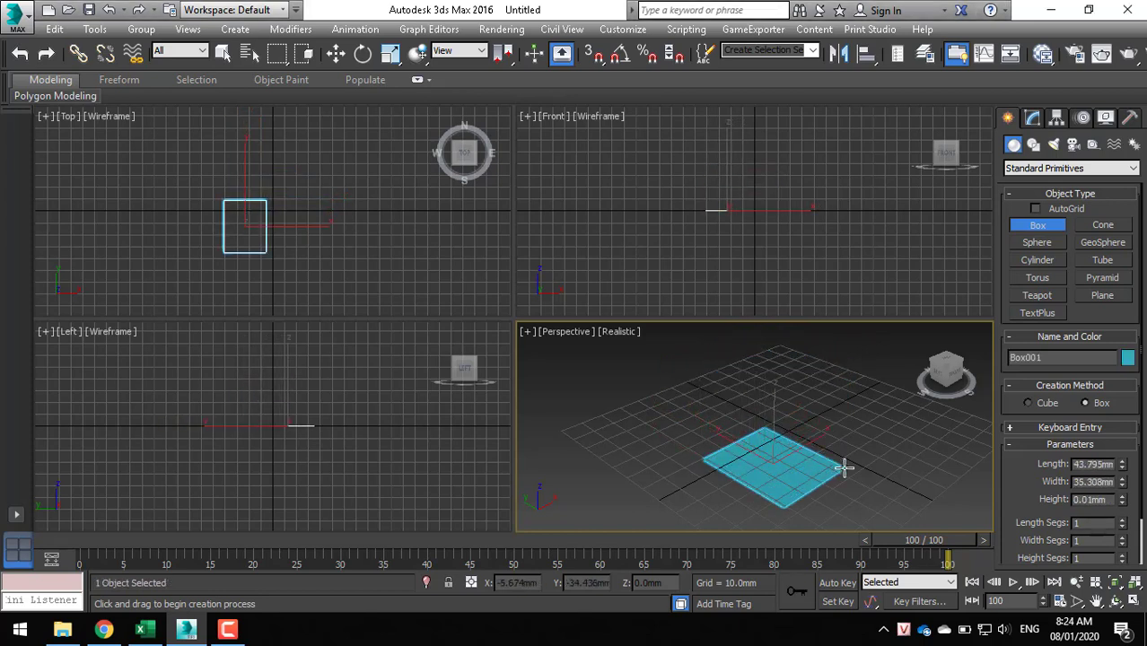
- Fix Box001's height at 26.348 mm to finish the box
{"action": "left_click", "coordinate": [826, 402]}
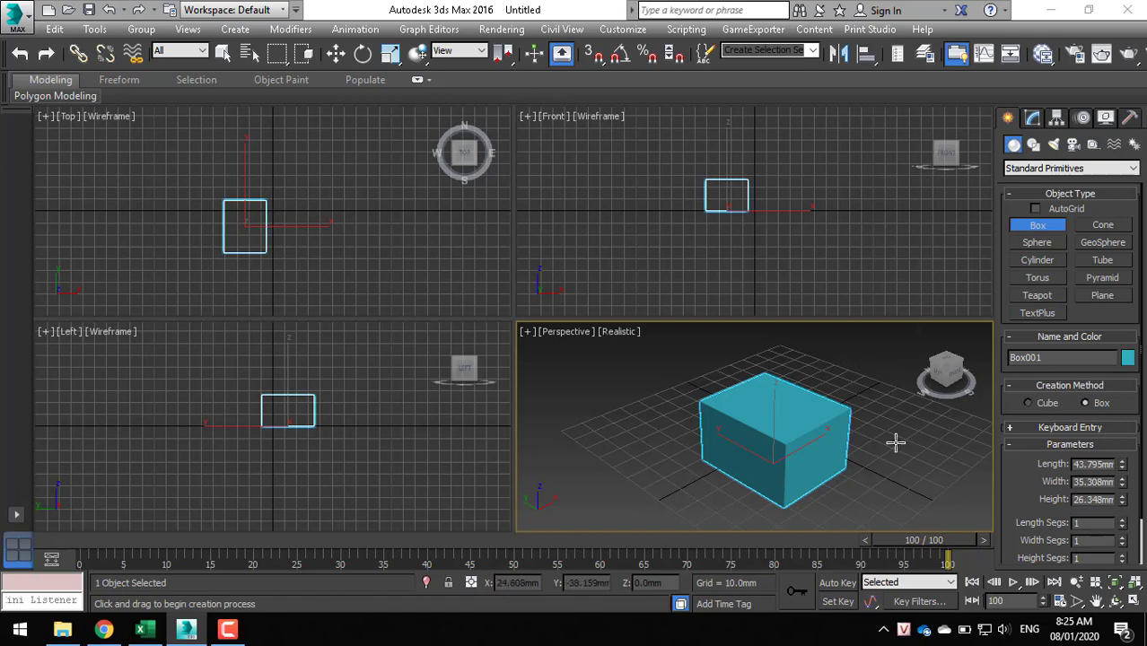
- Draw a pink second box beside the cyan one, delete it, and exit Box creation
{"action": "mouse_move", "coordinate": [880, 453]}
{"action": "left_mouse_down"}
{"action": "mouse_move", "coordinate": [925, 467]}
{"action": "mouse_move", "coordinate": [955, 431]}
{"action": "left_mouse_up"}
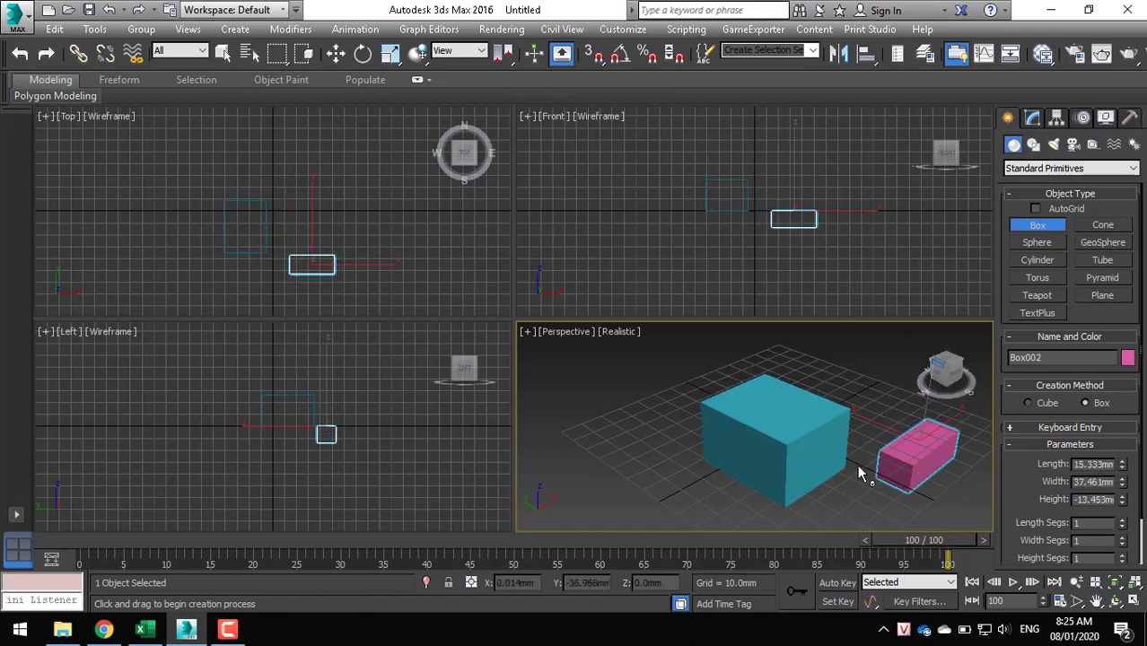
{"action": "middle_click_drag", "start_coordinate": [858, 474], "coordinate": [875, 422], "text": "alt"}
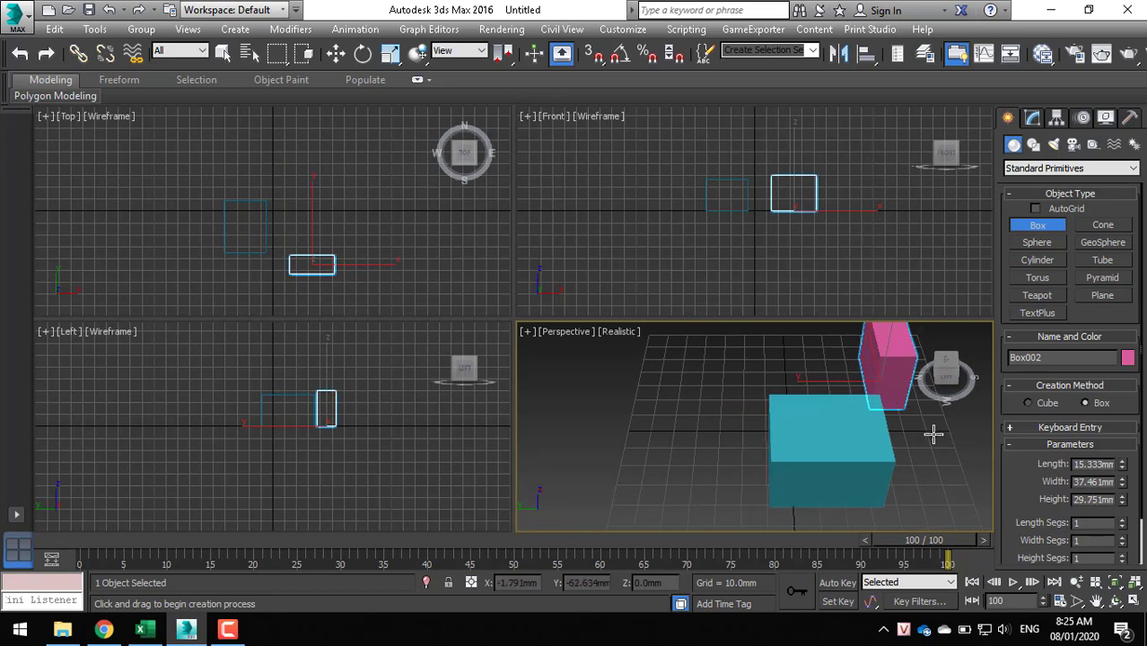
{"action": "key", "text": "Delete"}
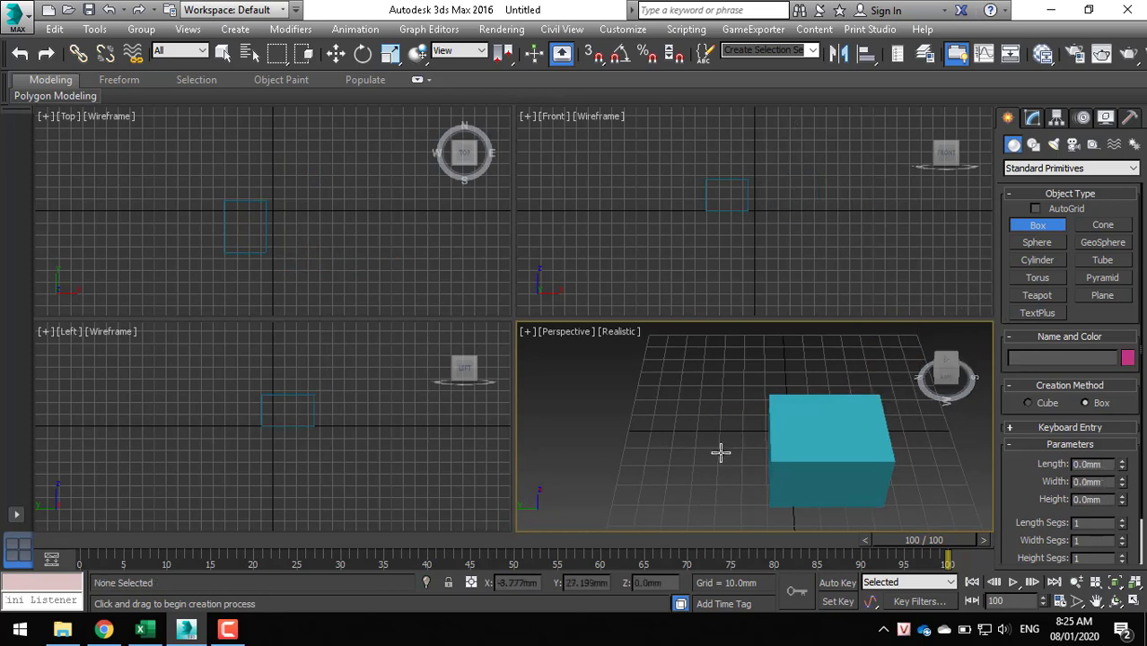
{"action": "right_click", "coordinate": [720, 452]}
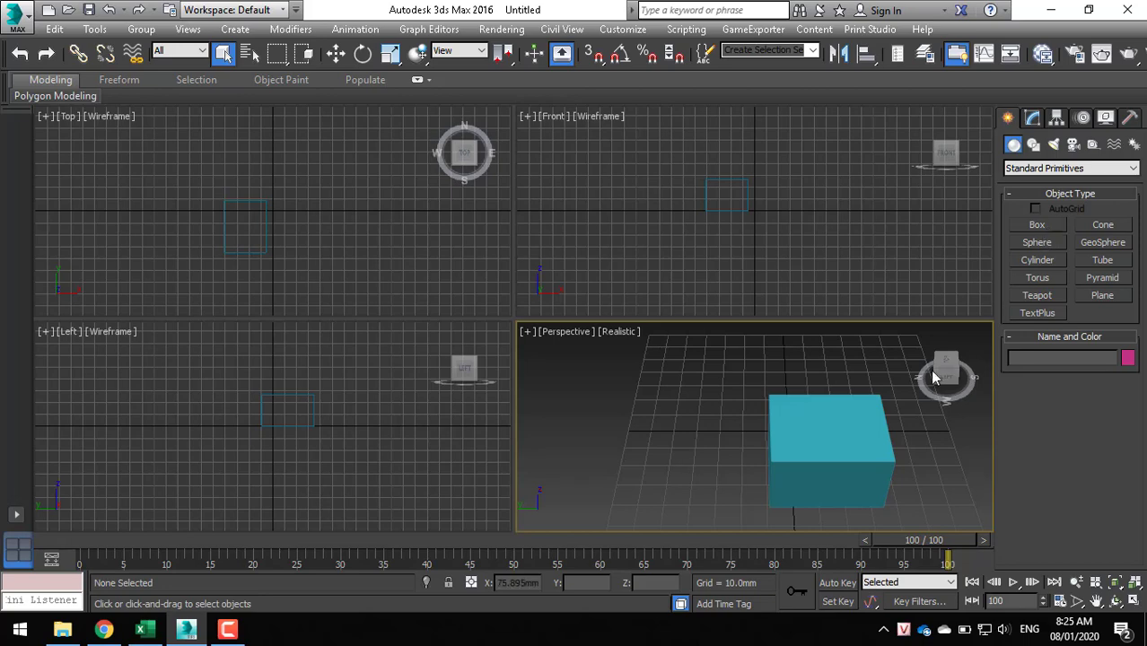
- Pan to recentre the cyan box and select Box001
{"action": "mouse_move", "coordinate": [852, 463]}
{"action": "middle_mouse_down"}
{"action": "mouse_move", "coordinate": [684, 434]}
{"action": "mouse_move", "coordinate": [696, 422]}
{"action": "middle_mouse_up"}
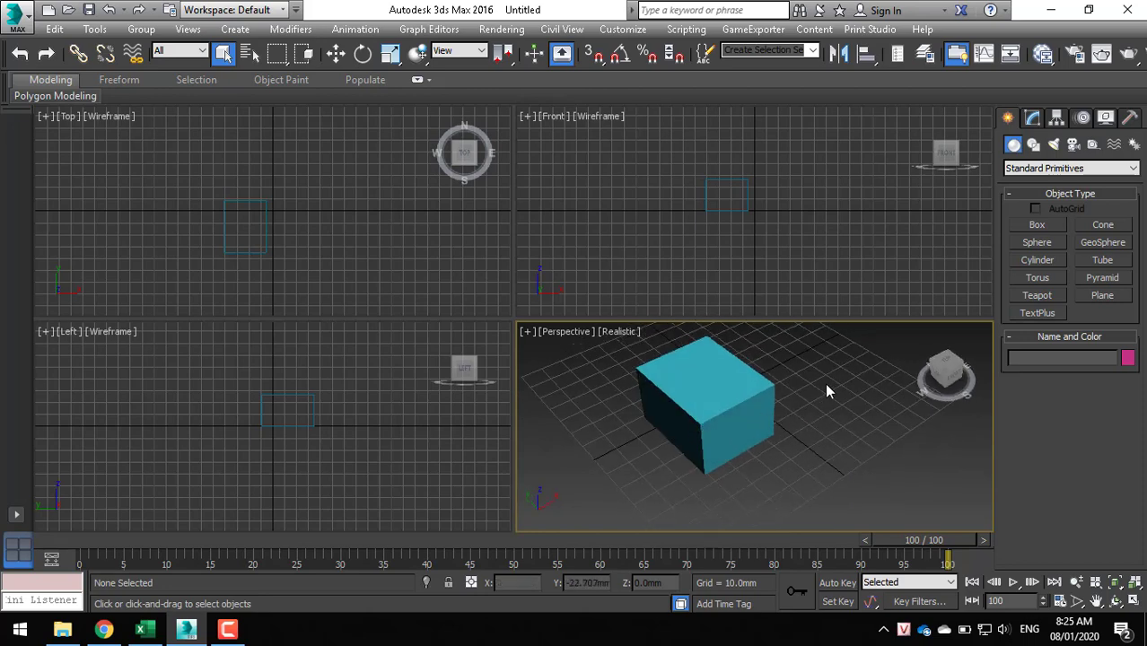
{"action": "left_click", "coordinate": [745, 392]}
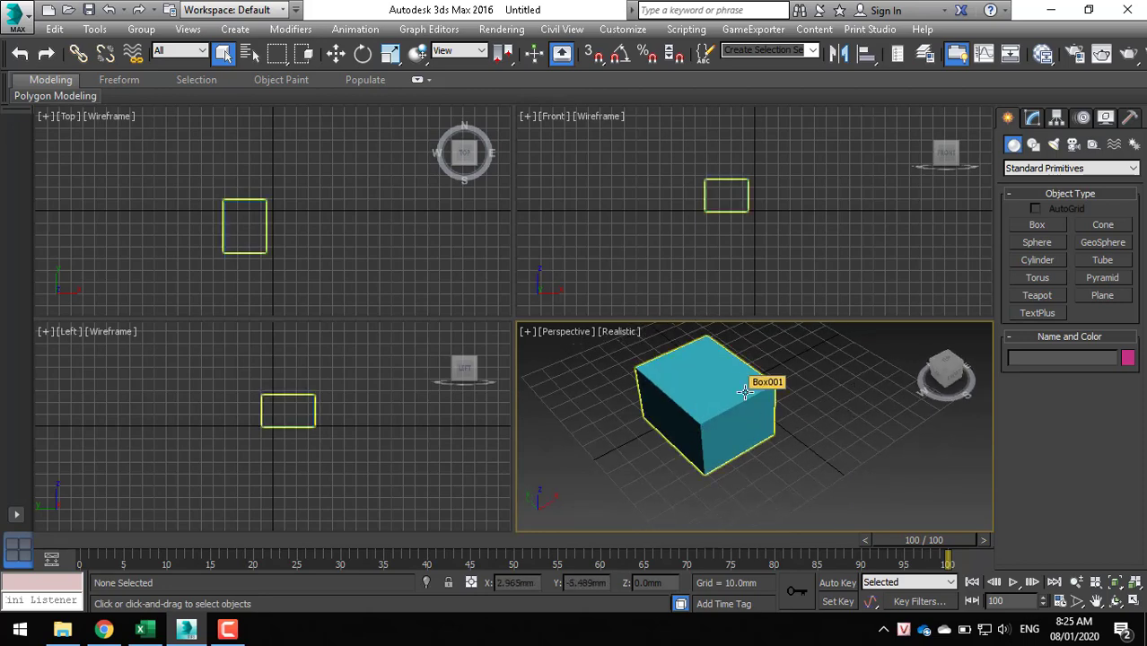
{"action": "left_click", "coordinate": [744, 392]}
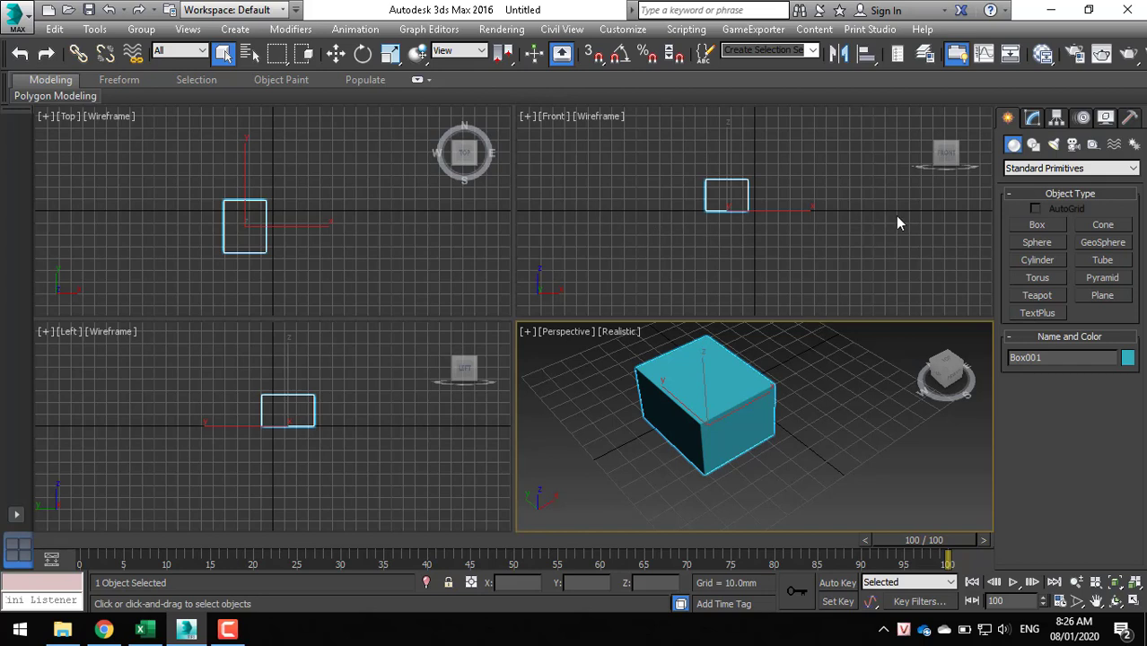
- Open Box001's parameters and raise its height to 33.438 mm
{"action": "left_click", "coordinate": [1031, 119]}
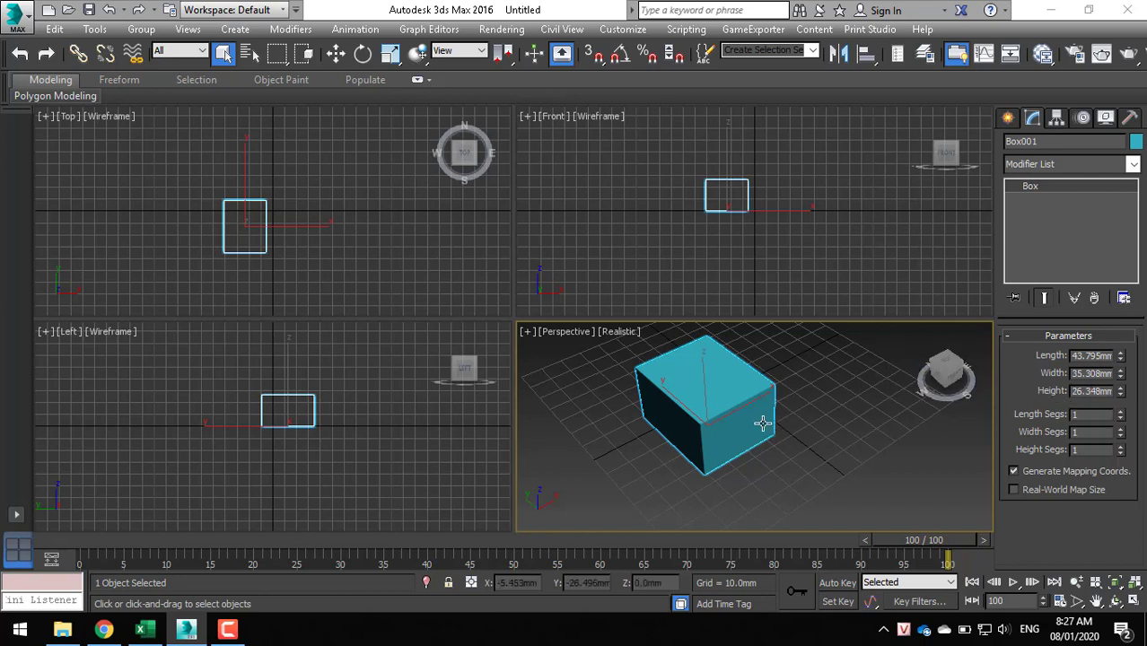
{"action": "left_click", "coordinate": [1119, 392]}
- Set Box001 to height 20, width 800 and length 1200 mm in Parameters
{"action": "left_click_drag", "start_coordinate": [1119, 392], "coordinate": [1121, 401]}
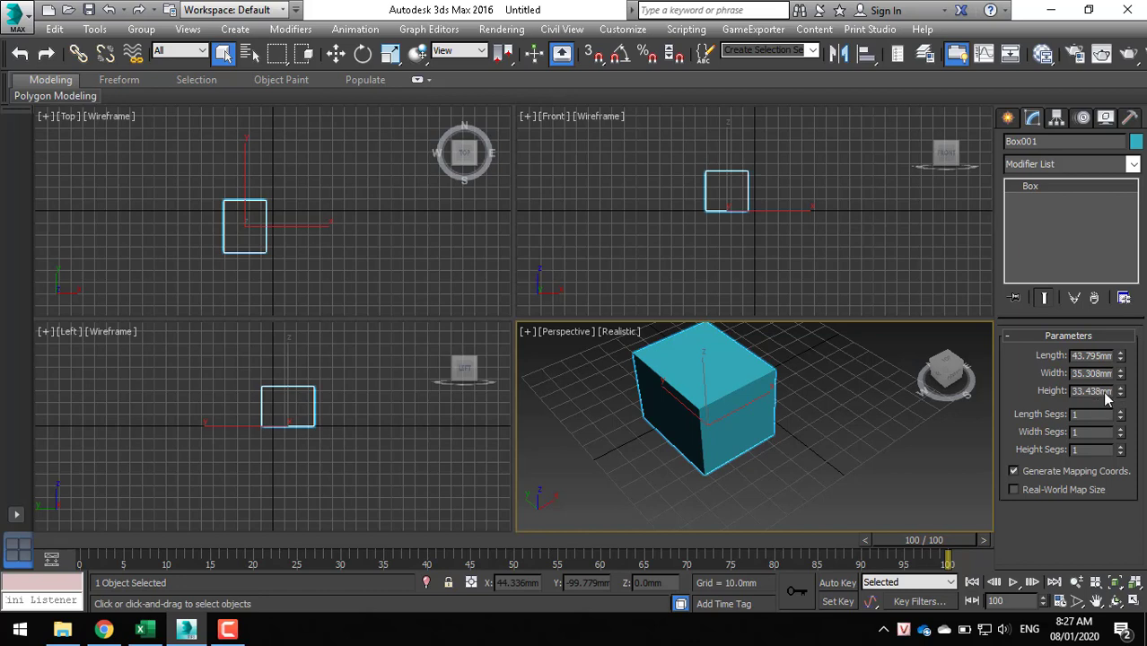
{"action": "left_click_drag", "start_coordinate": [1120, 395], "coordinate": [1118, 459]}
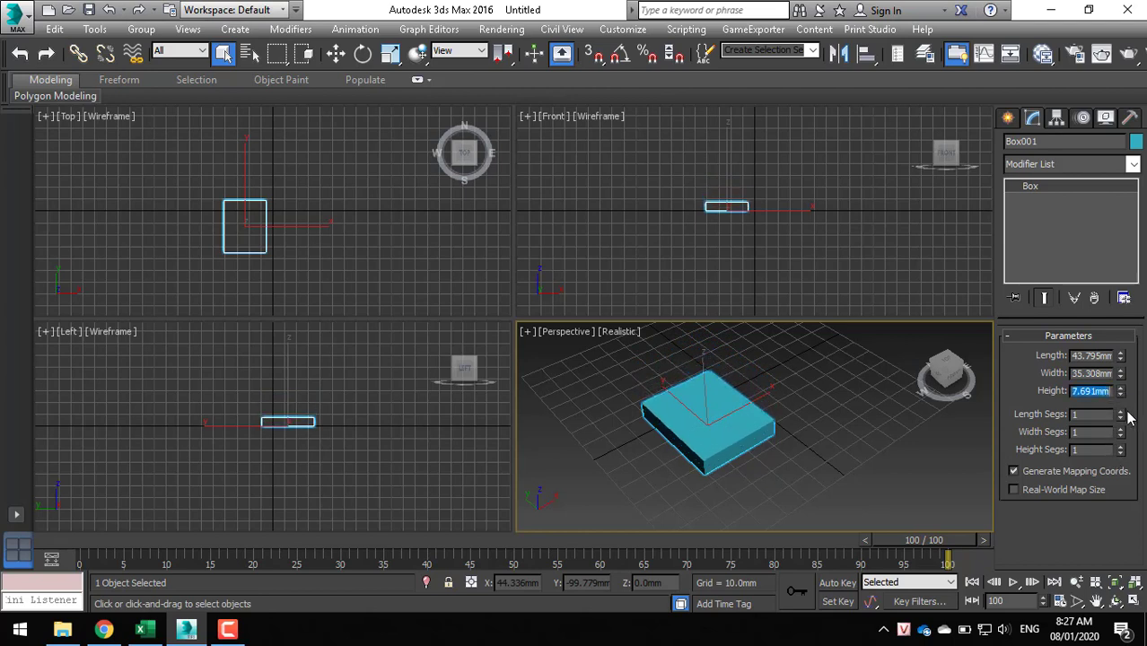
{"action": "type", "text": "20"}
{"action": "key", "text": "Return"}
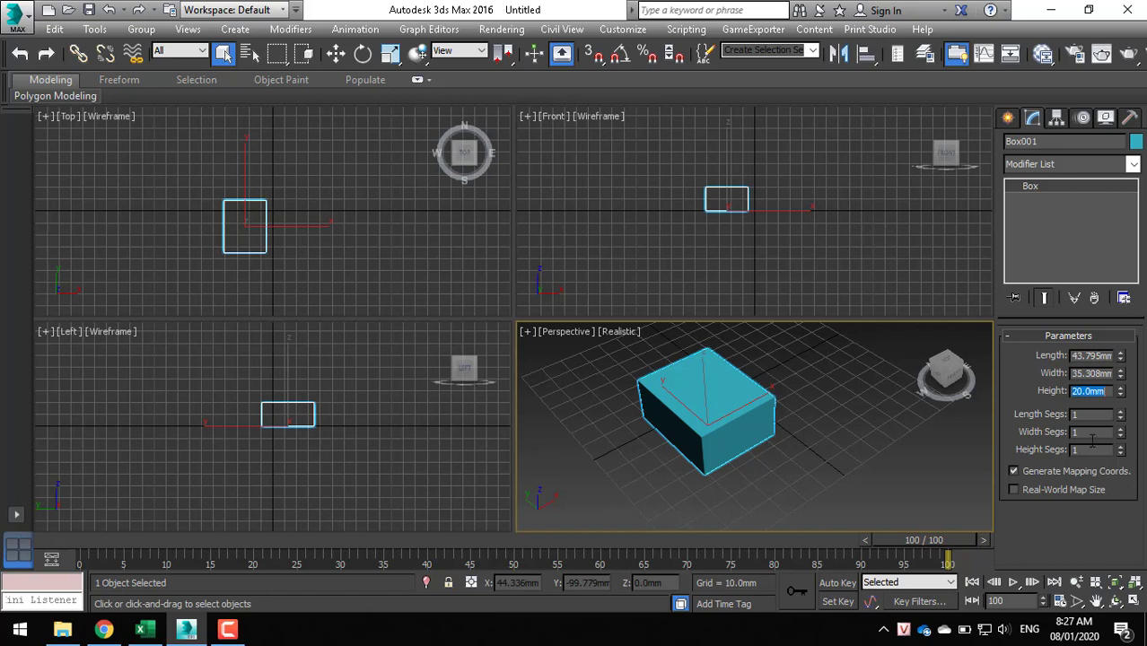
{"action": "left_click", "coordinate": [1086, 376]}
{"action": "left_click", "coordinate": [1091, 373]}
{"action": "type", "text": "800"}
{"action": "key", "text": "Return"}
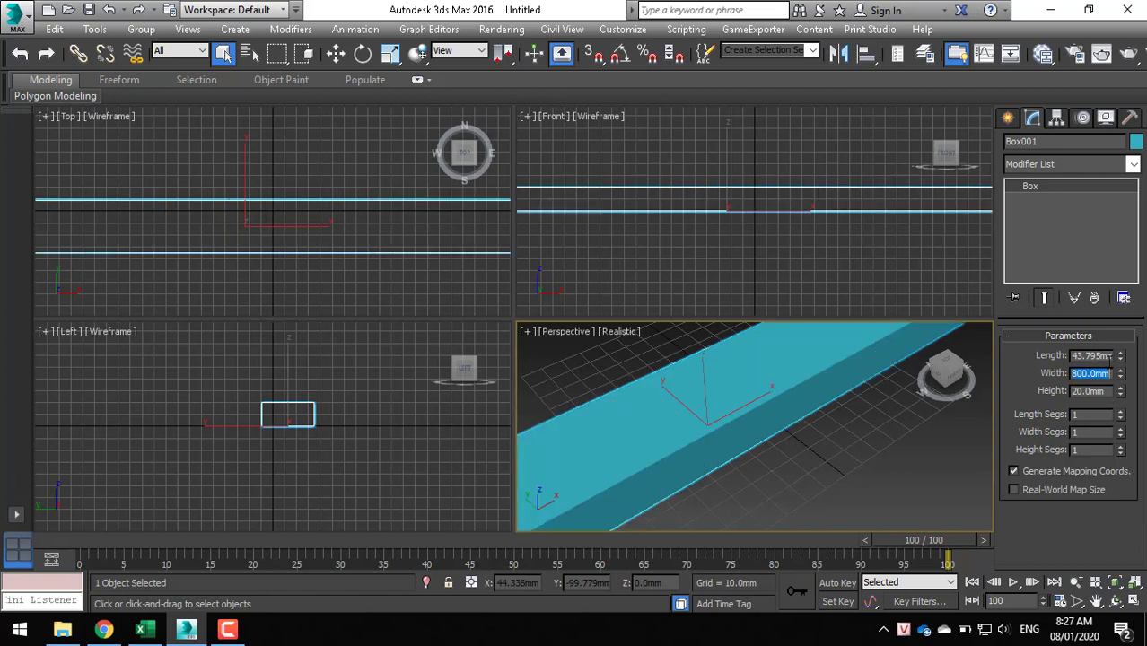
{"action": "left_click", "coordinate": [1096, 357]}
{"action": "double_click", "coordinate": [1099, 356]}
{"action": "type", "text": "1"}
{"action": "type", "text": "200"}
{"action": "key", "text": "Tab"}
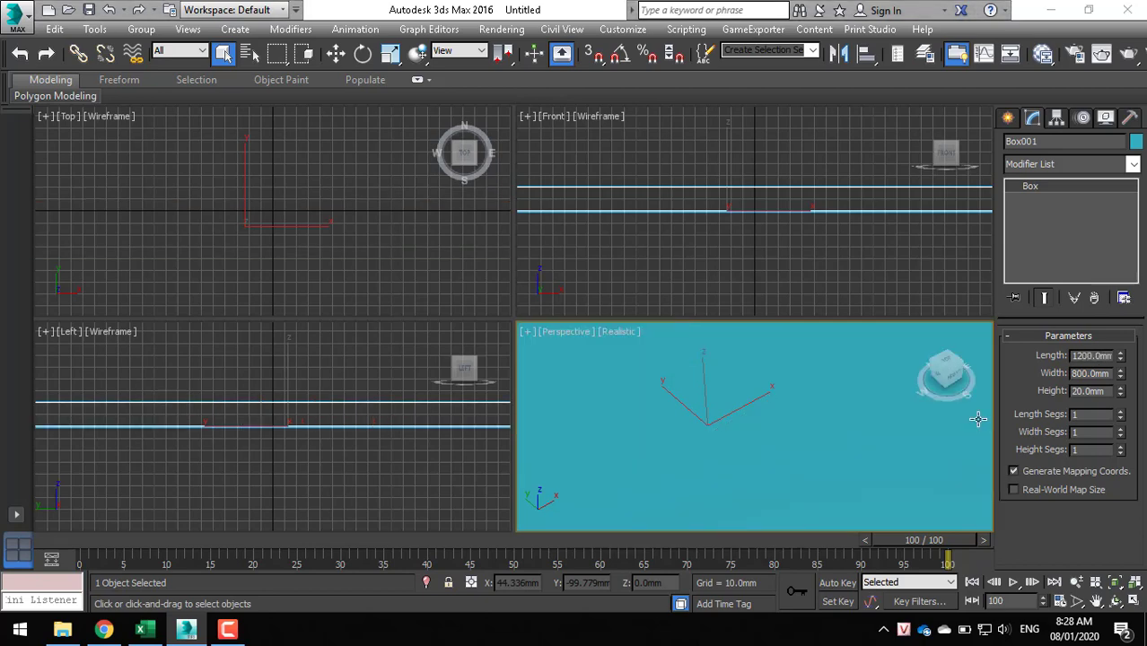
- Zoom out, deselect with Ctrl+D, and pan to frame the whole 1200 × 800 mm board
{"action": "scroll", "coordinate": [786, 440], "scroll_direction": "down", "scroll_amount": 2}
{"action": "scroll", "coordinate": [787, 446], "scroll_direction": "down", "scroll_amount": 3}
{"action": "scroll", "coordinate": [787, 446], "scroll_direction": "down", "scroll_amount": 3}
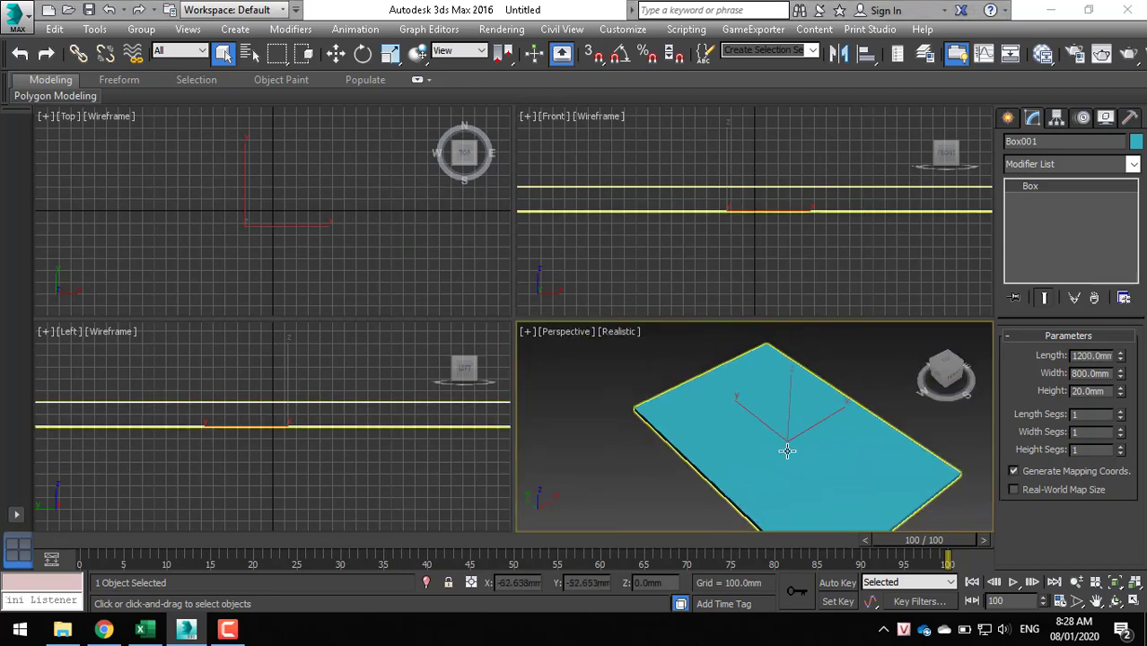
{"action": "scroll", "coordinate": [787, 448], "scroll_direction": "down", "scroll_amount": 2}
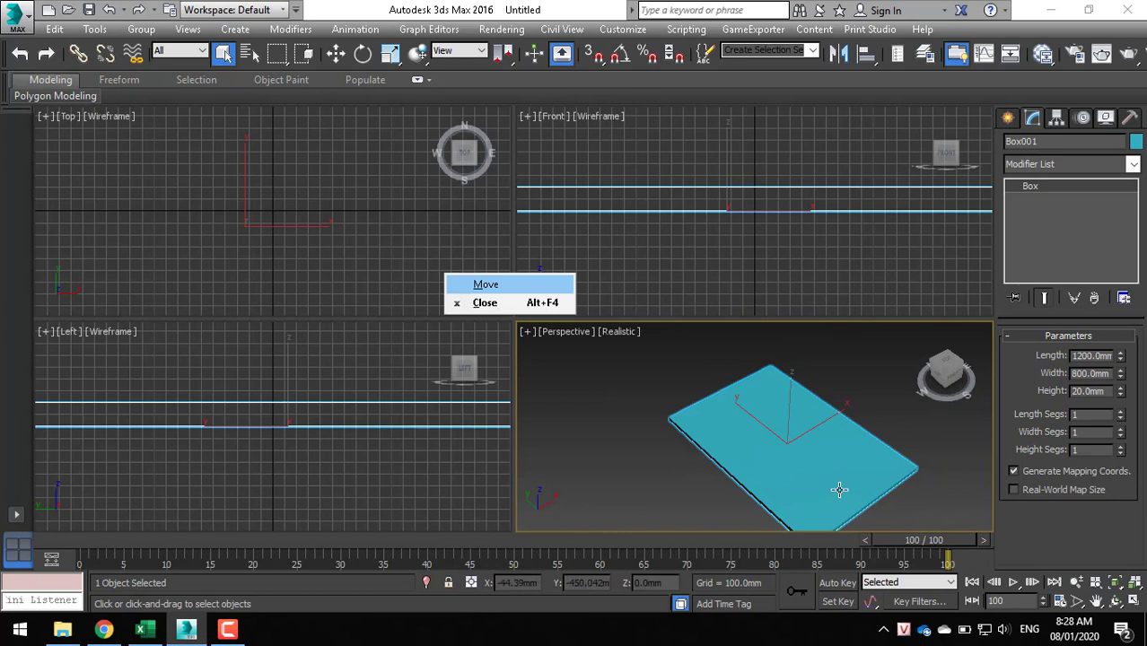
{"action": "key", "text": "ctrl+d"}
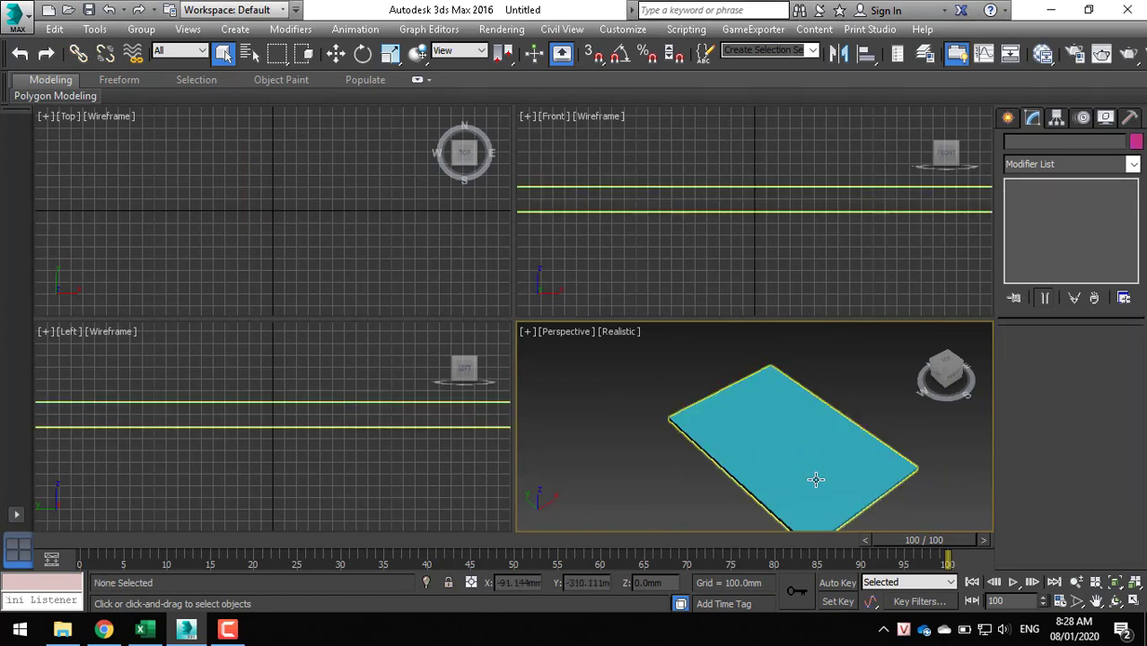
{"action": "mouse_move", "coordinate": [814, 477]}
{"action": "middle_mouse_down"}
{"action": "mouse_move", "coordinate": [742, 426]}
{"action": "mouse_move", "coordinate": [759, 445]}
{"action": "middle_mouse_up"}
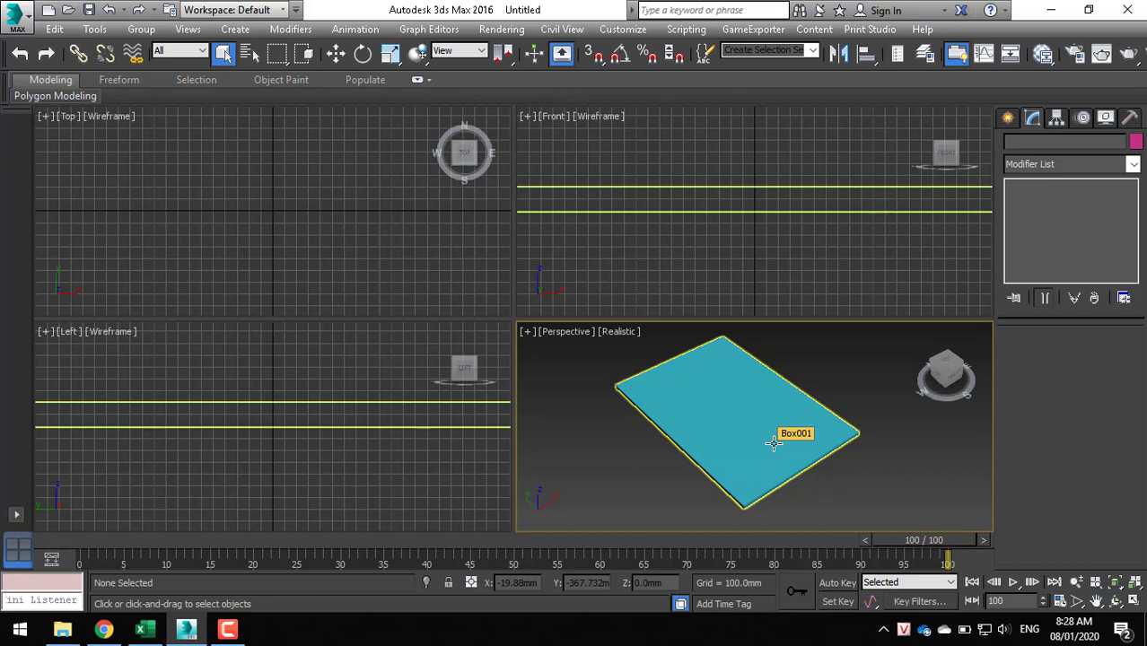
{"action": "scroll", "coordinate": [725, 418], "scroll_direction": "up", "scroll_amount": 5}
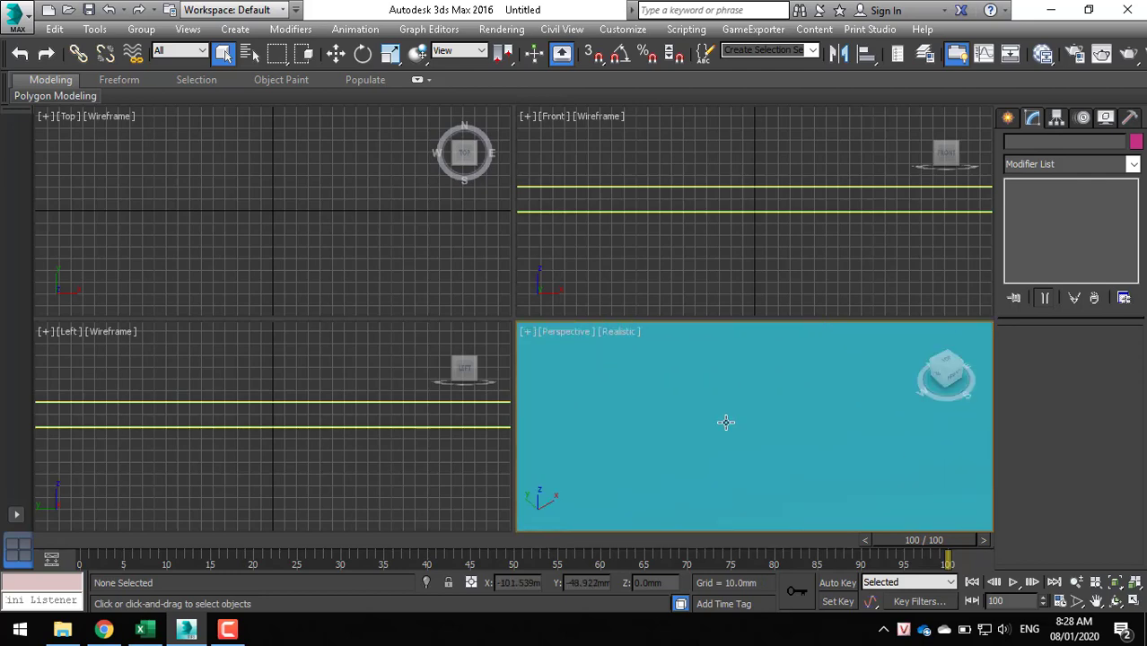
{"action": "scroll", "coordinate": [728, 420], "scroll_direction": "down", "scroll_amount": 4}
{"action": "scroll", "coordinate": [734, 420], "scroll_direction": "down", "scroll_amount": 2}
{"action": "scroll", "coordinate": [734, 419], "scroll_direction": "up", "scroll_amount": 2}
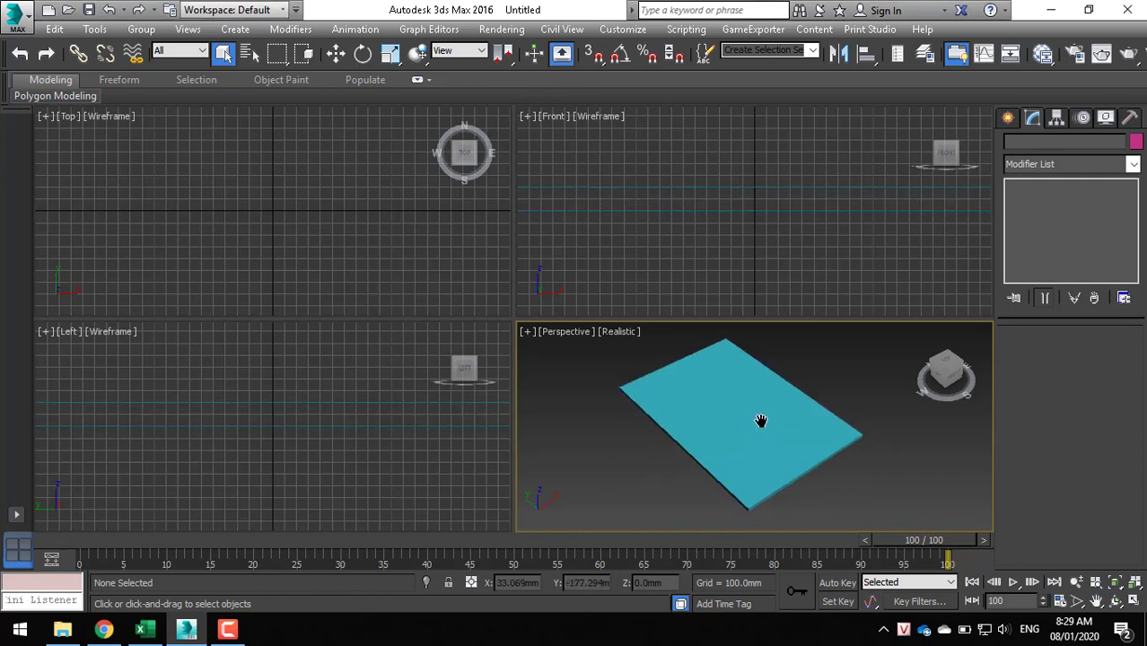
{"action": "mouse_move", "coordinate": [762, 428]}
{"action": "middle_mouse_down"}
{"action": "mouse_move", "coordinate": [746, 368]}
{"action": "mouse_move", "coordinate": [739, 464]}
{"action": "mouse_move", "coordinate": [583, 389]}
{"action": "mouse_move", "coordinate": [801, 352]}
{"action": "mouse_move", "coordinate": [759, 418]}
{"action": "middle_mouse_up"}
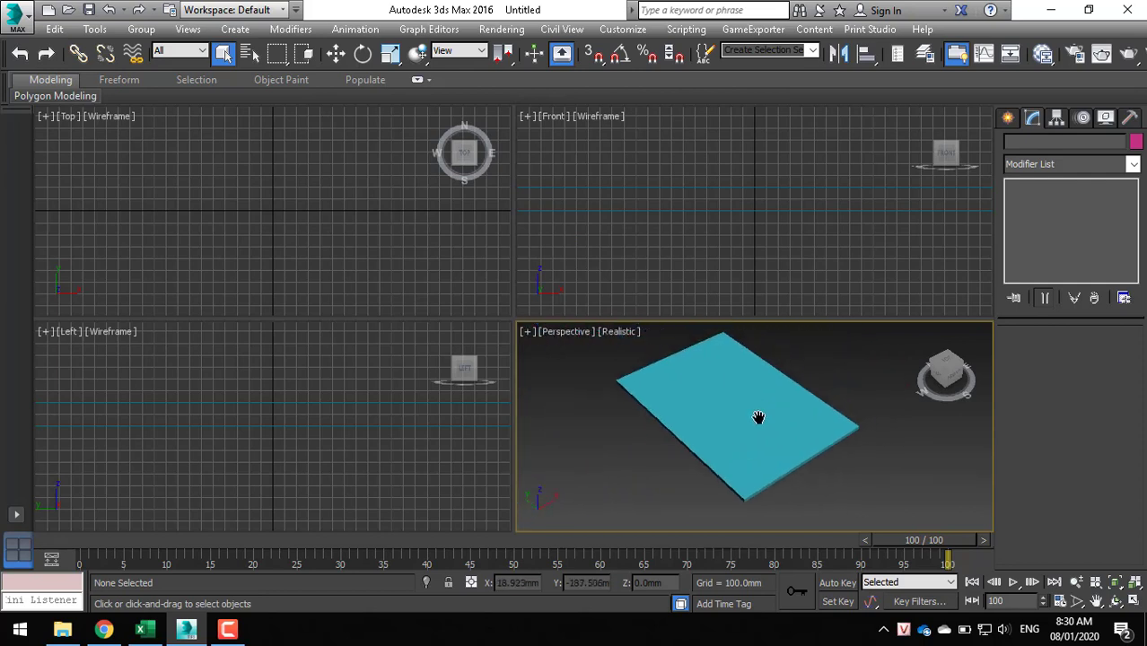
{"action": "left_click", "coordinate": [758, 418]}
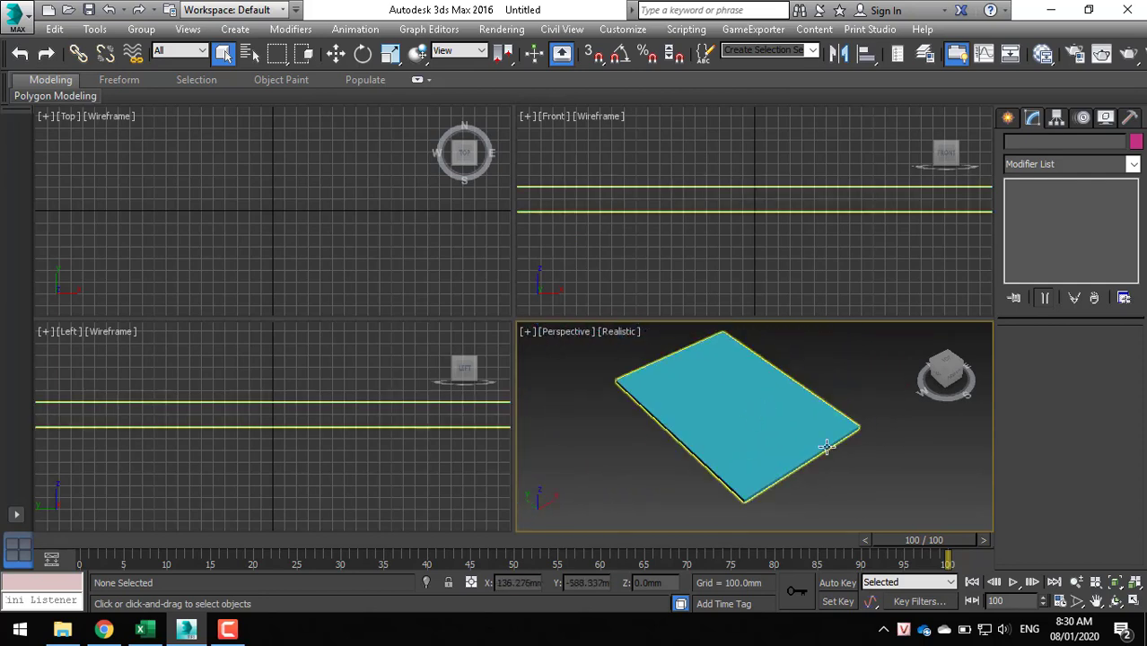
{"action": "left_click", "coordinate": [699, 461]}
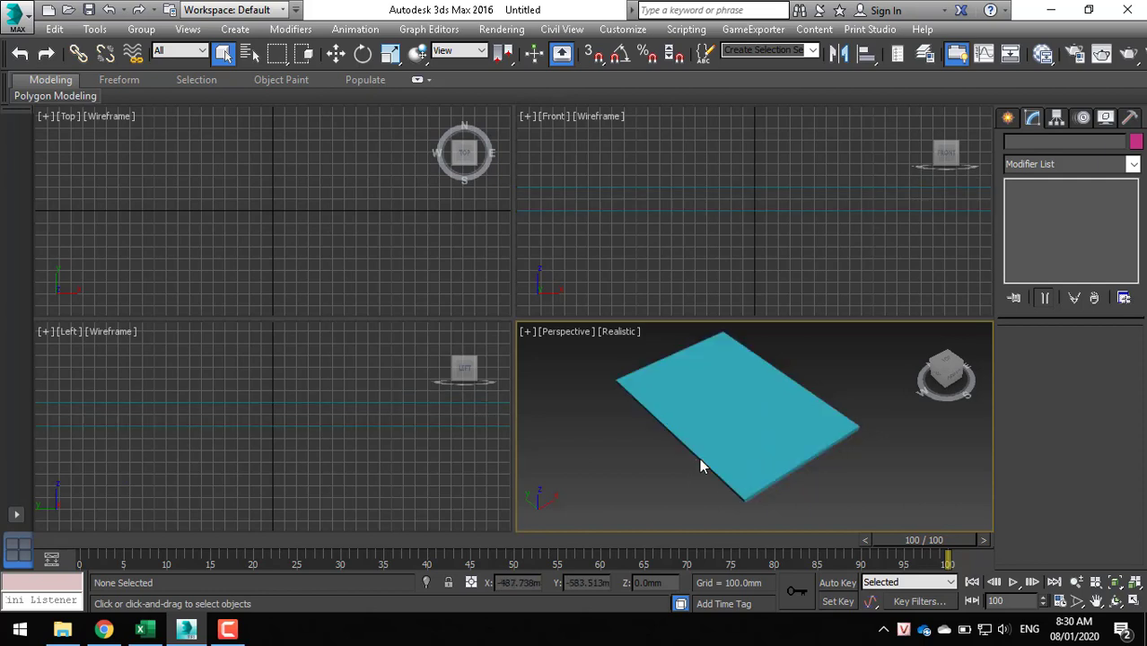
{"action": "left_click", "coordinate": [702, 429]}
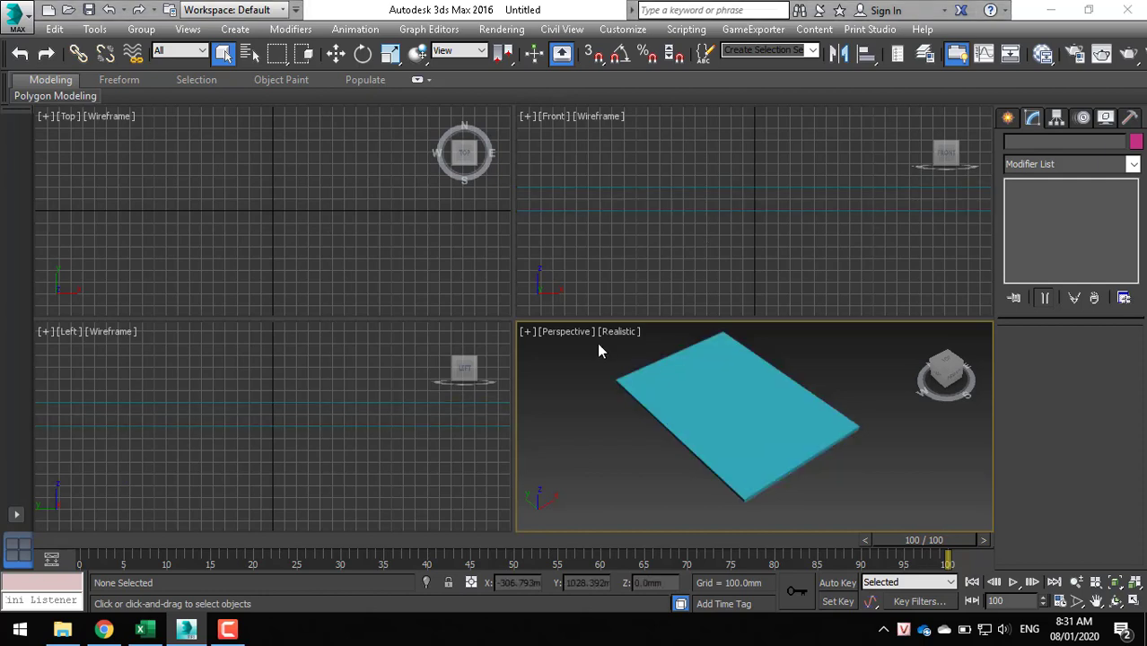
- Select Box001 to show its 1200 × 800 × 20 mm parameters in the Modify panel
{"action": "left_click", "coordinate": [736, 423]}
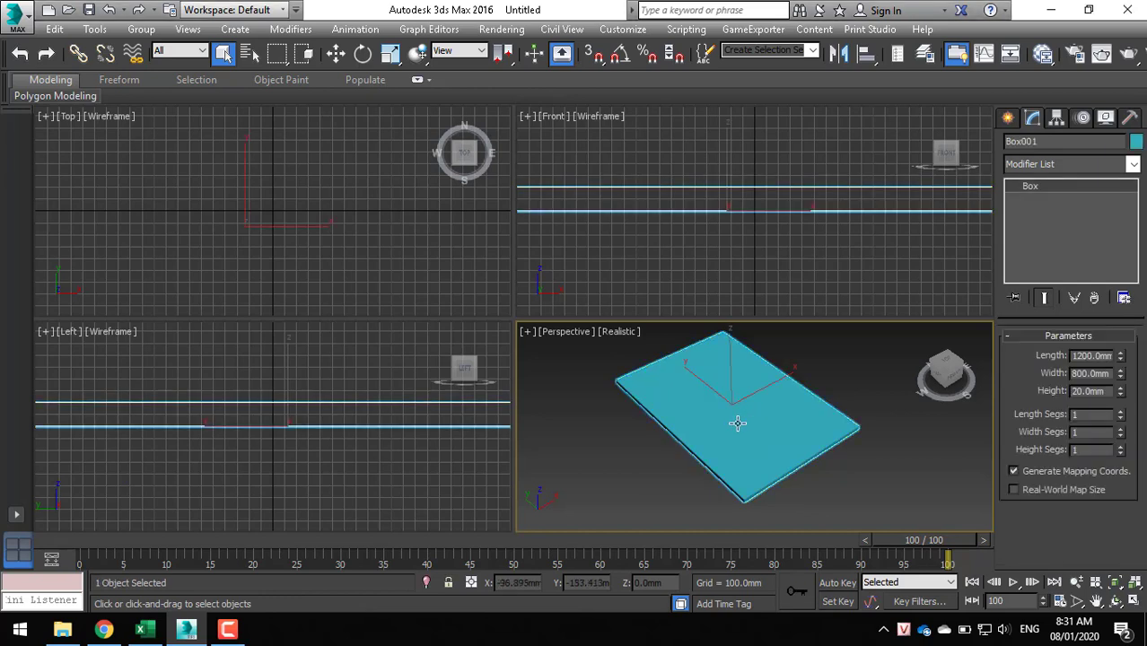
- Orbit around the cyan board to inspect its edge, underside and top face, then deselect it
{"action": "mouse_move", "coordinate": [735, 424]}
{"action": "middle_mouse_down", "text": "alt"}
{"action": "mouse_move", "coordinate": [727, 383]}
{"action": "mouse_move", "coordinate": [747, 335]}
{"action": "middle_mouse_up", "text": "alt"}
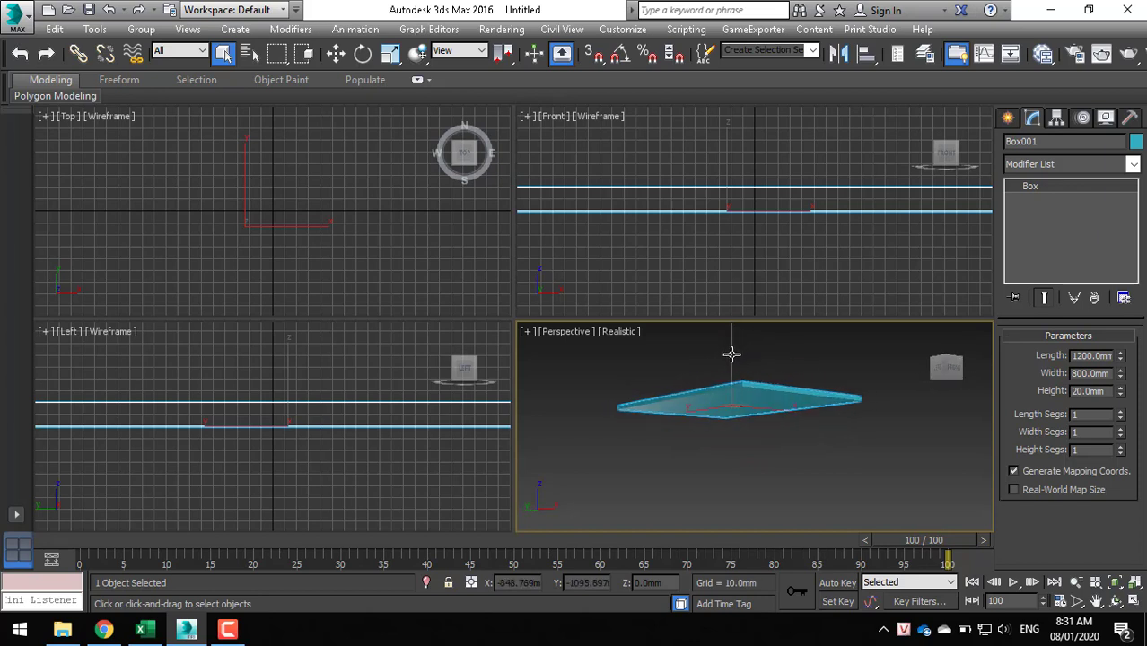
{"action": "middle_click_drag", "start_coordinate": [748, 334], "coordinate": [728, 352], "text": "alt"}
{"action": "mouse_move", "coordinate": [749, 415]}
{"action": "middle_mouse_down", "text": "alt"}
{"action": "mouse_move", "coordinate": [758, 389]}
{"action": "mouse_move", "coordinate": [857, 382]}
{"action": "middle_mouse_up", "text": "alt"}
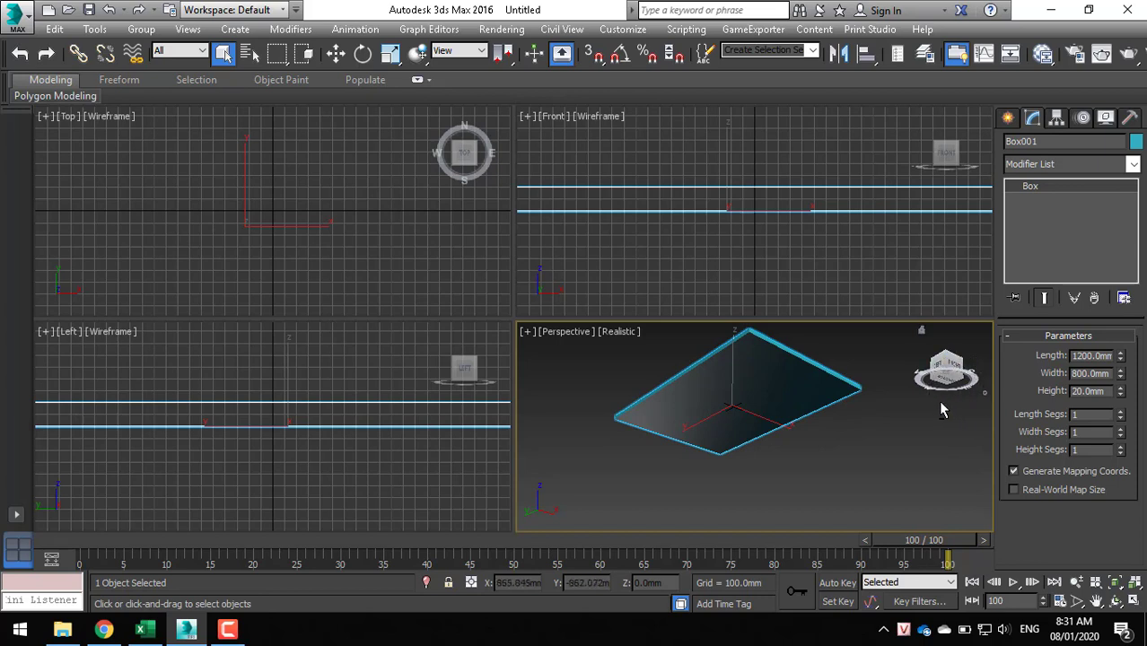
{"action": "mouse_move", "coordinate": [765, 356]}
{"action": "middle_mouse_down", "text": "alt"}
{"action": "mouse_move", "coordinate": [760, 402]}
{"action": "mouse_move", "coordinate": [739, 435]}
{"action": "mouse_move", "coordinate": [759, 450]}
{"action": "middle_mouse_up", "text": "alt"}
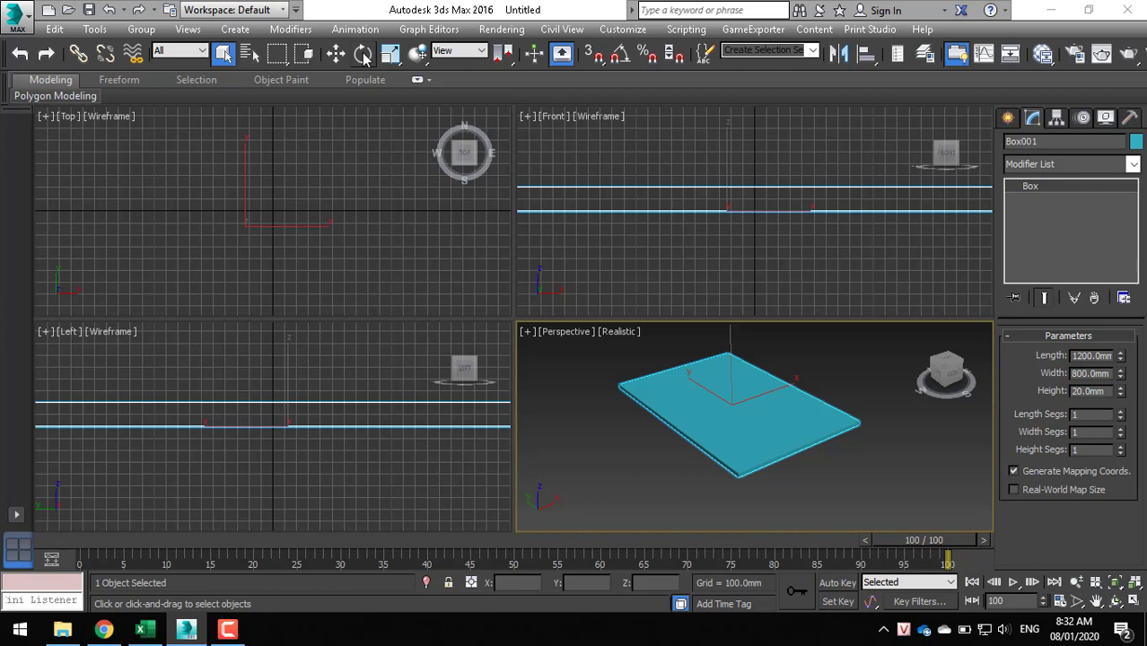
{"action": "left_click", "coordinate": [888, 435]}
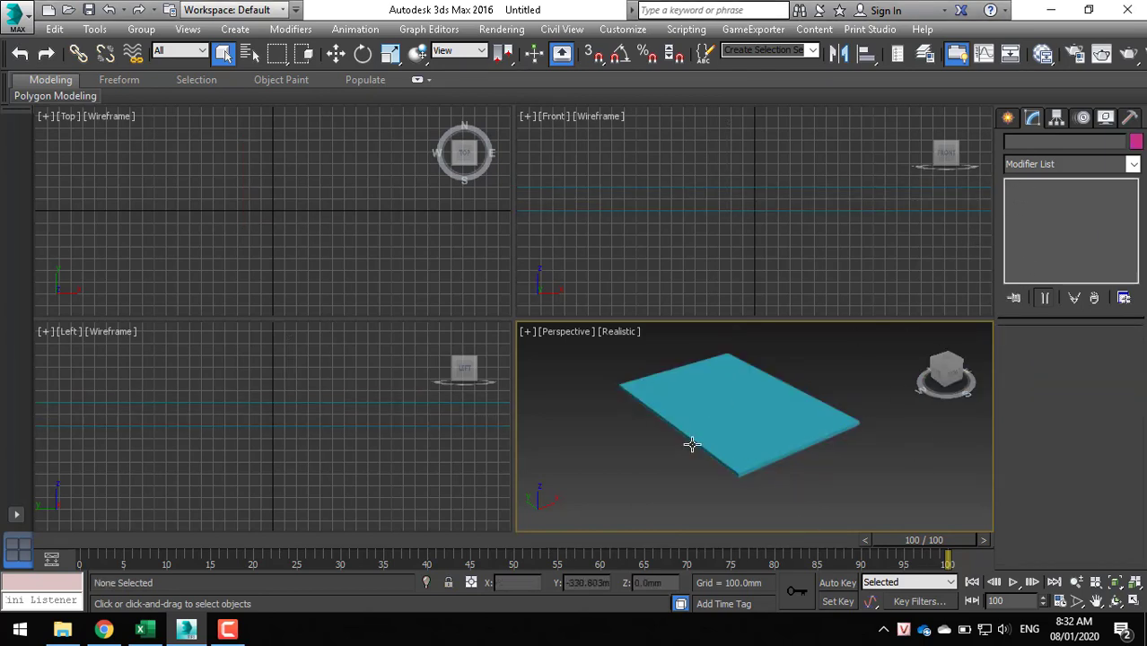
- Draw a red upright box beside the board, finishing it at 363.423 mm tall
{"action": "left_click", "coordinate": [1008, 120]}
{"action": "left_click", "coordinate": [1036, 225]}
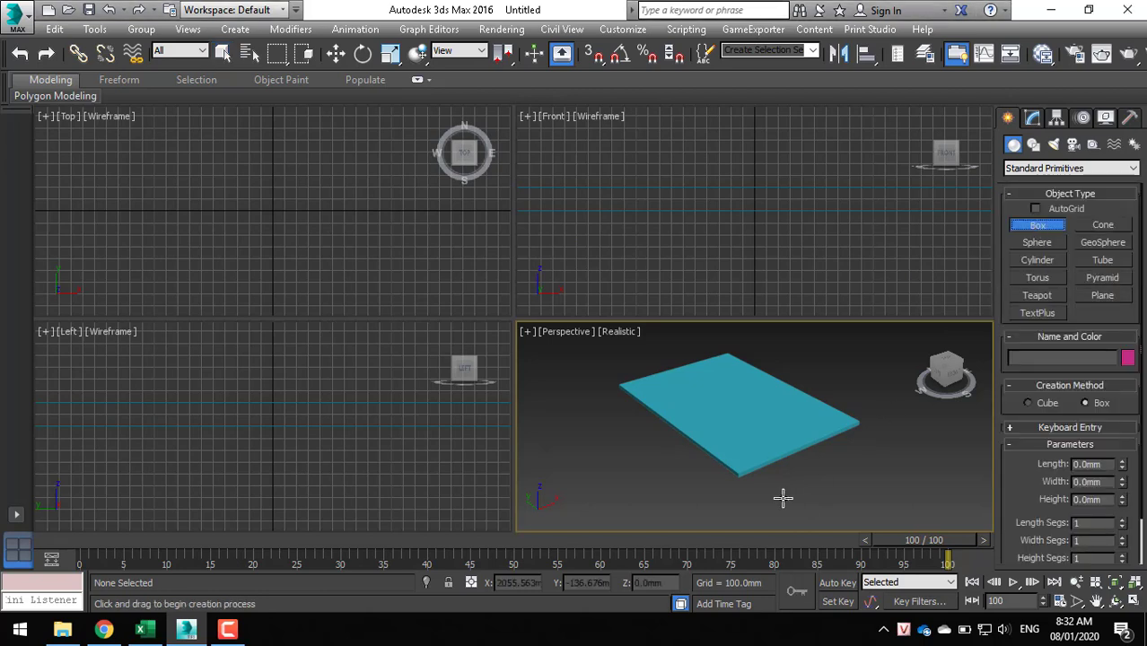
{"action": "mouse_move", "coordinate": [558, 396]}
{"action": "left_mouse_down"}
{"action": "mouse_move", "coordinate": [573, 484]}
{"action": "mouse_move", "coordinate": [557, 406]}
{"action": "left_mouse_up"}
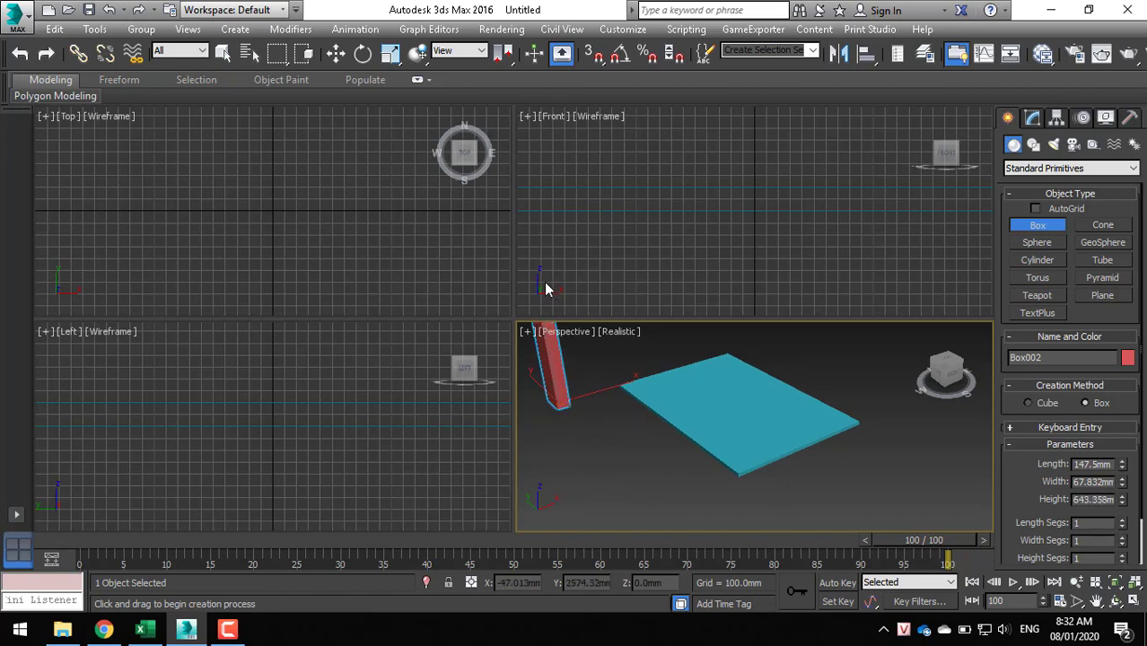
{"action": "left_click", "coordinate": [551, 369]}
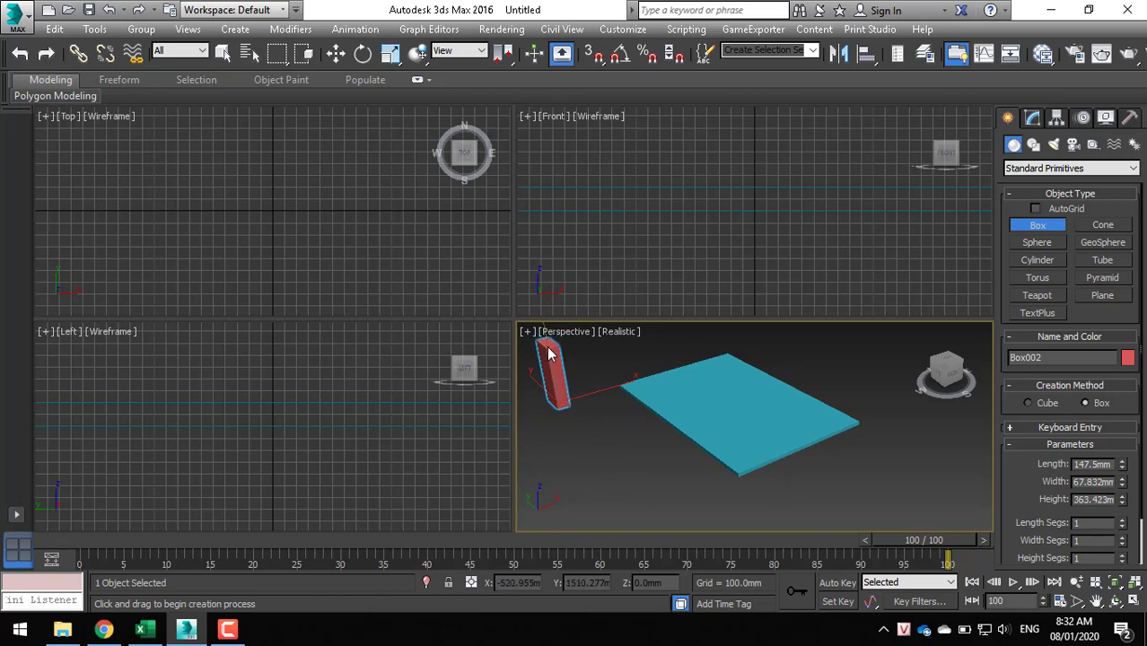
- Pan the Perspective view right, exit Box creation, and select the cyan board
{"action": "middle_click_drag", "start_coordinate": [569, 406], "coordinate": [673, 409]}
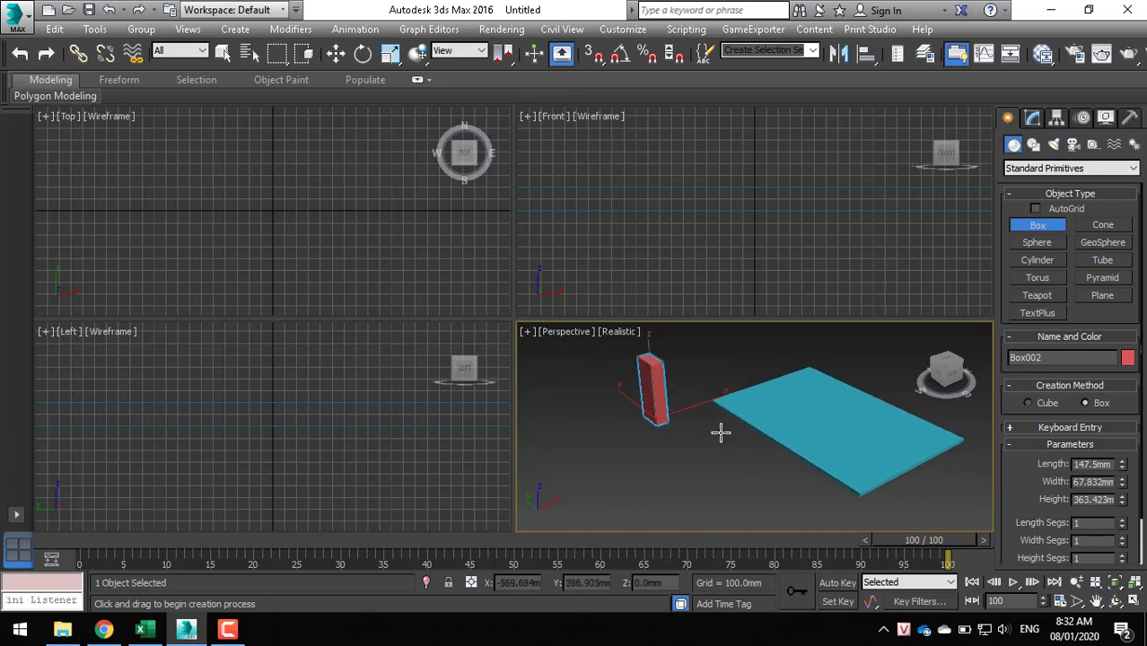
{"action": "left_click", "coordinate": [710, 432]}
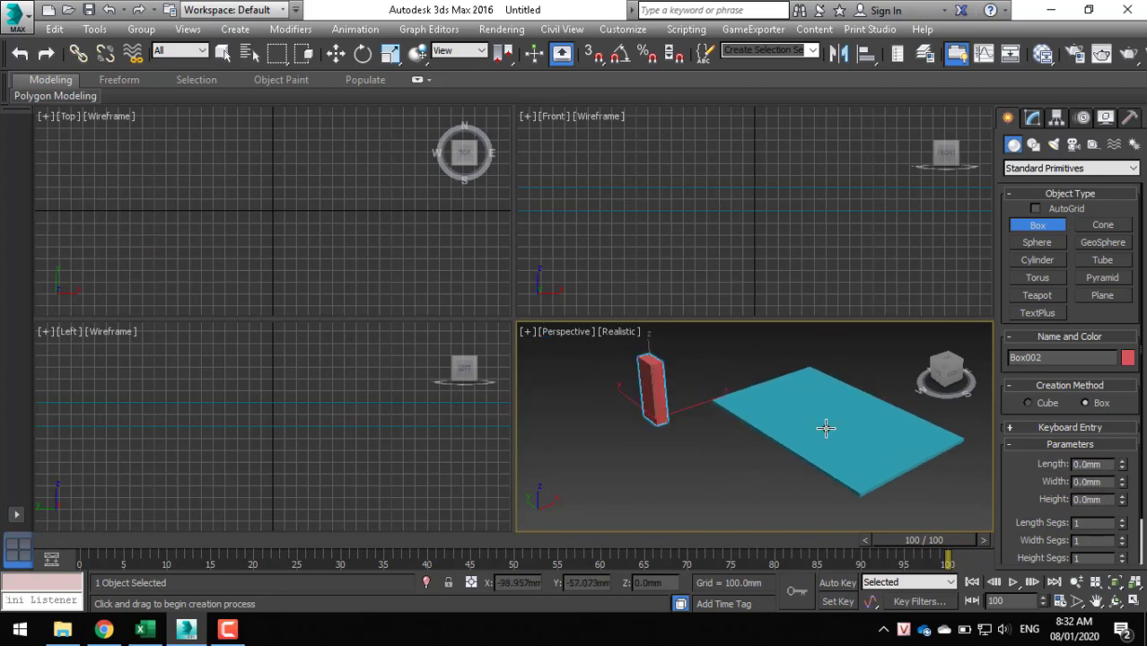
{"action": "right_click", "coordinate": [759, 466]}
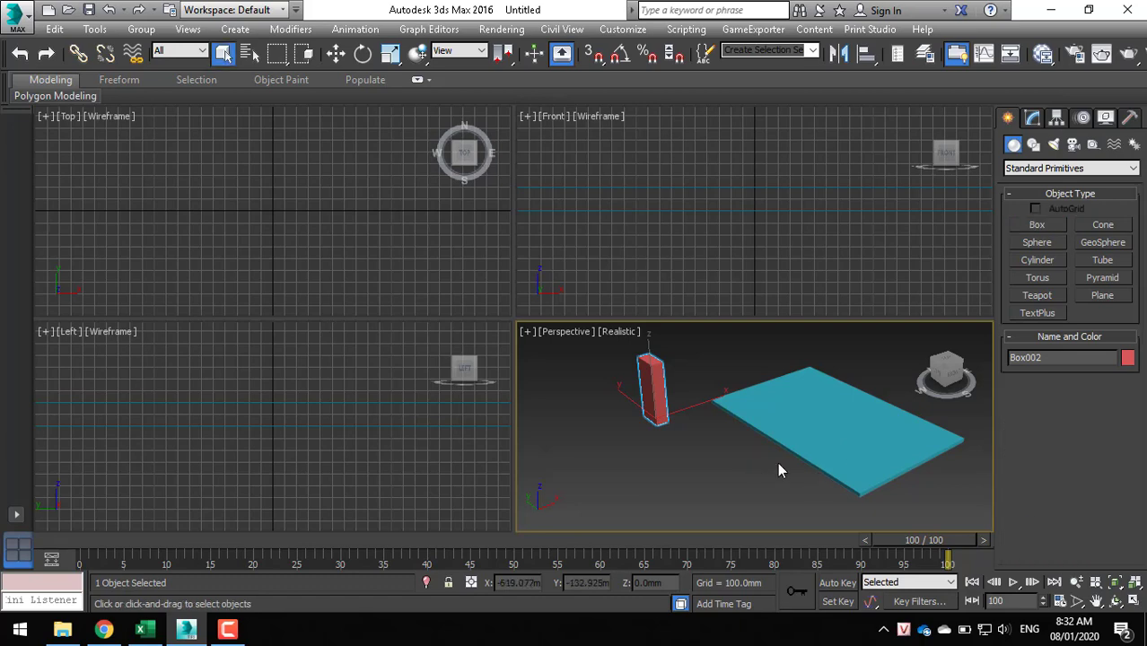
{"action": "left_click", "coordinate": [812, 466]}
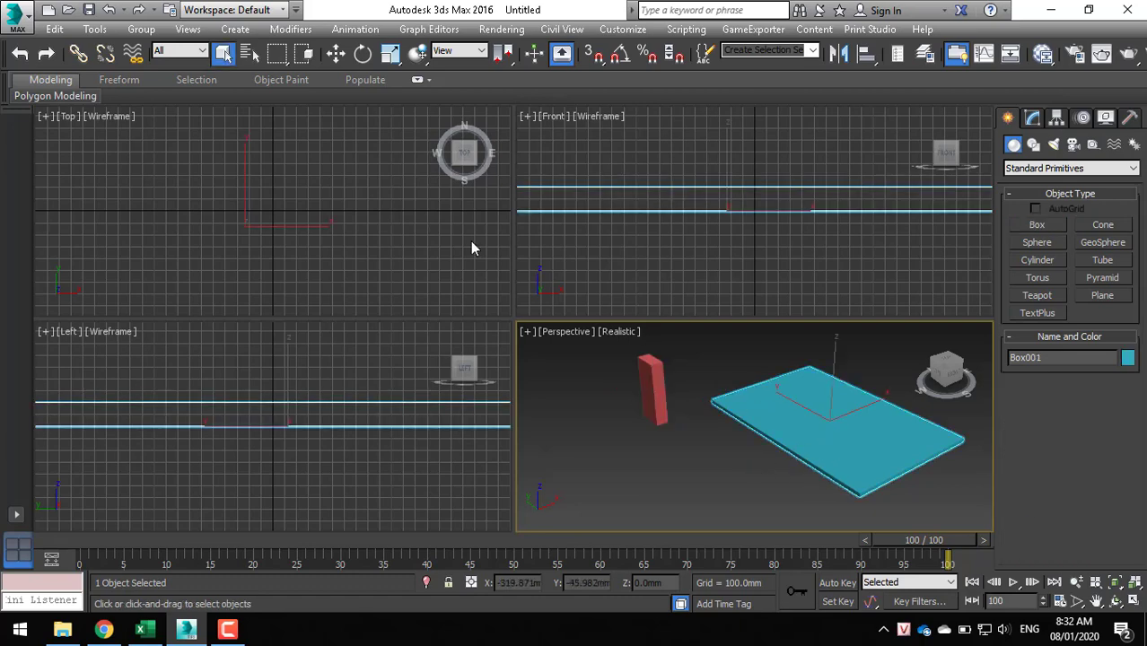
{"action": "left_click", "coordinate": [362, 54]}
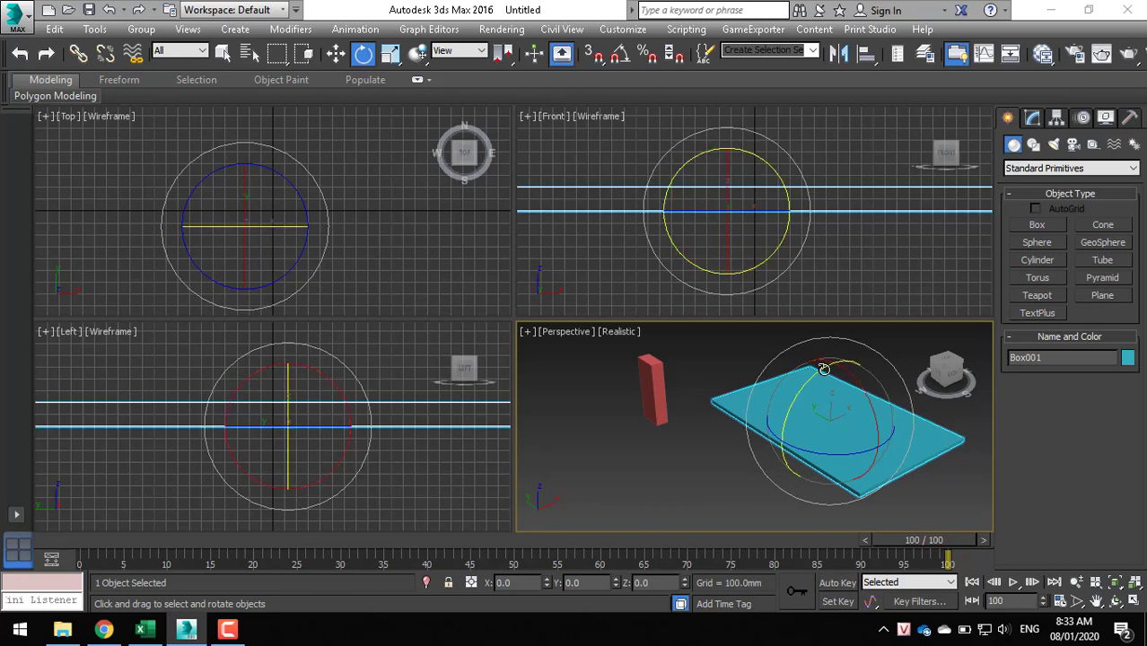
{"action": "mouse_move", "coordinate": [824, 369]}
{"action": "left_mouse_down"}
{"action": "mouse_move", "coordinate": [797, 412]}
{"action": "mouse_move", "coordinate": [781, 487]}
{"action": "left_mouse_up"}
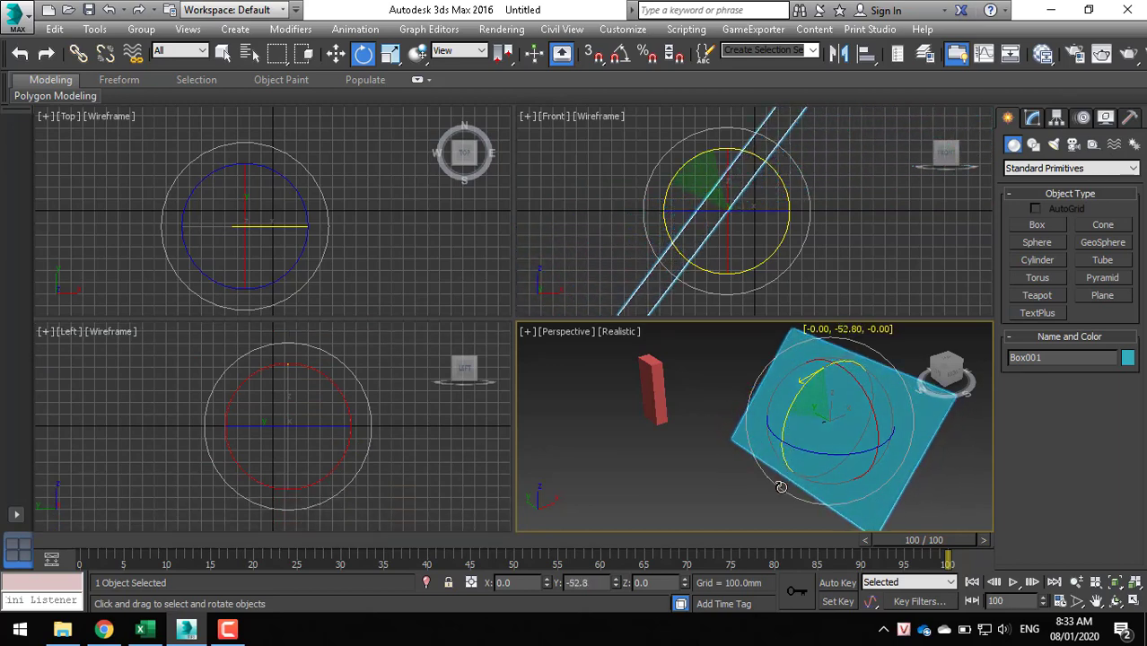
{"action": "mouse_move", "coordinate": [781, 487]}
{"action": "left_mouse_down"}
{"action": "mouse_move", "coordinate": [864, 347]}
{"action": "mouse_move", "coordinate": [792, 400]}
{"action": "mouse_move", "coordinate": [824, 381]}
{"action": "mouse_move", "coordinate": [788, 439]}
{"action": "left_mouse_up"}
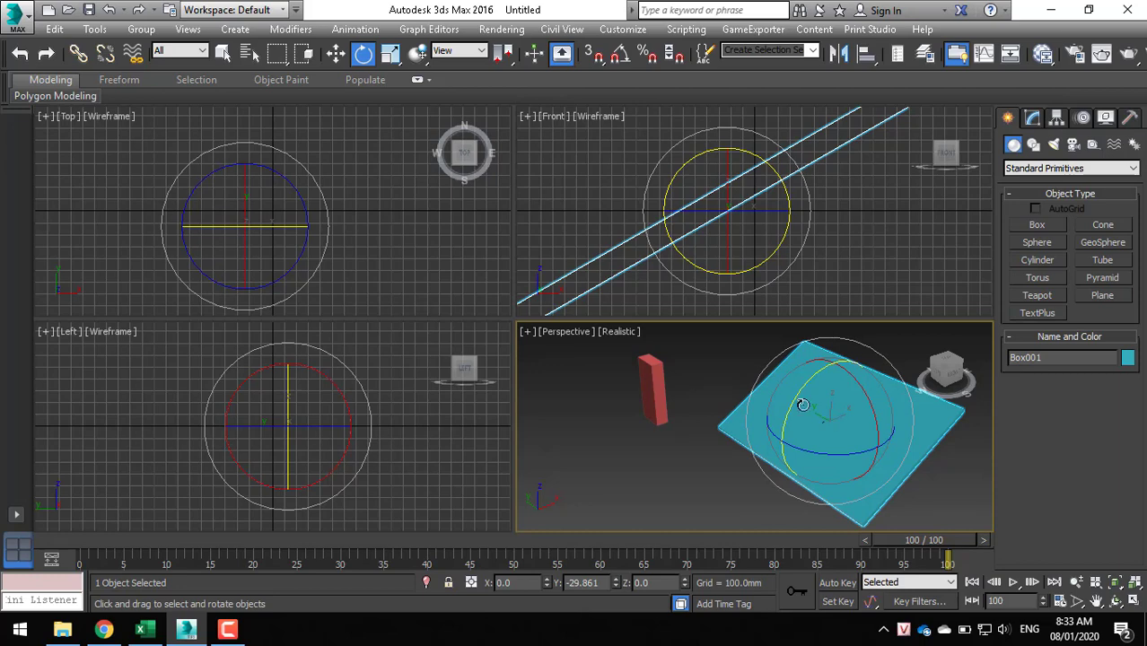
{"action": "left_click_drag", "start_coordinate": [789, 422], "coordinate": [795, 374]}
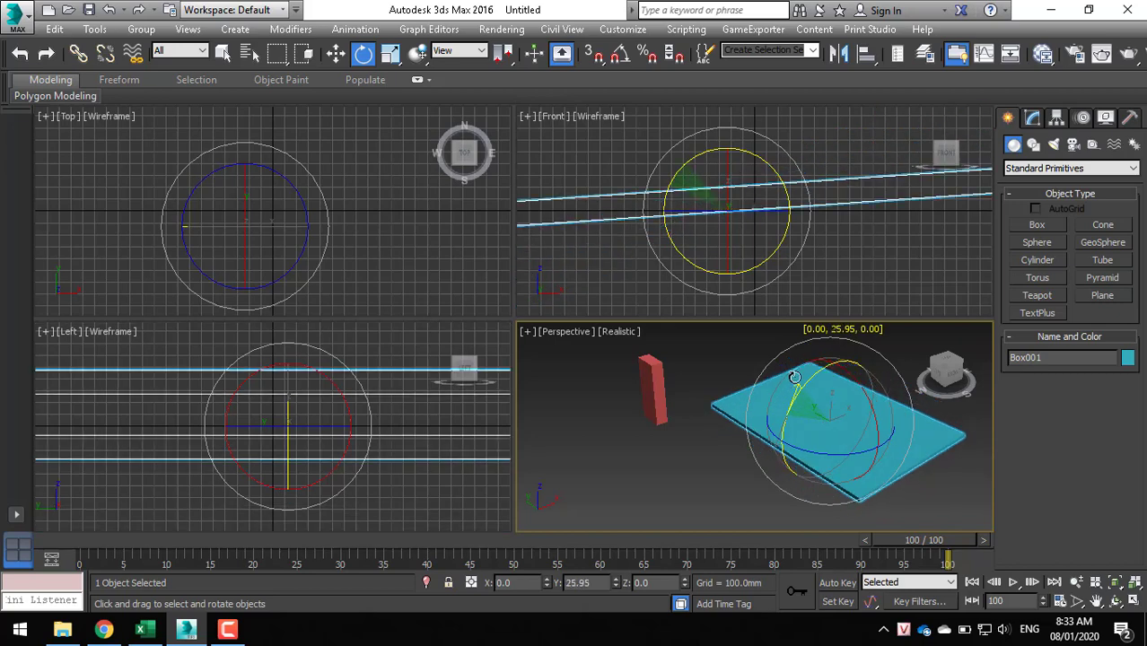
{"action": "mouse_move", "coordinate": [796, 374]}
{"action": "left_mouse_down"}
{"action": "mouse_move", "coordinate": [858, 381]}
{"action": "mouse_move", "coordinate": [881, 486]}
{"action": "mouse_move", "coordinate": [854, 417]}
{"action": "left_mouse_up"}
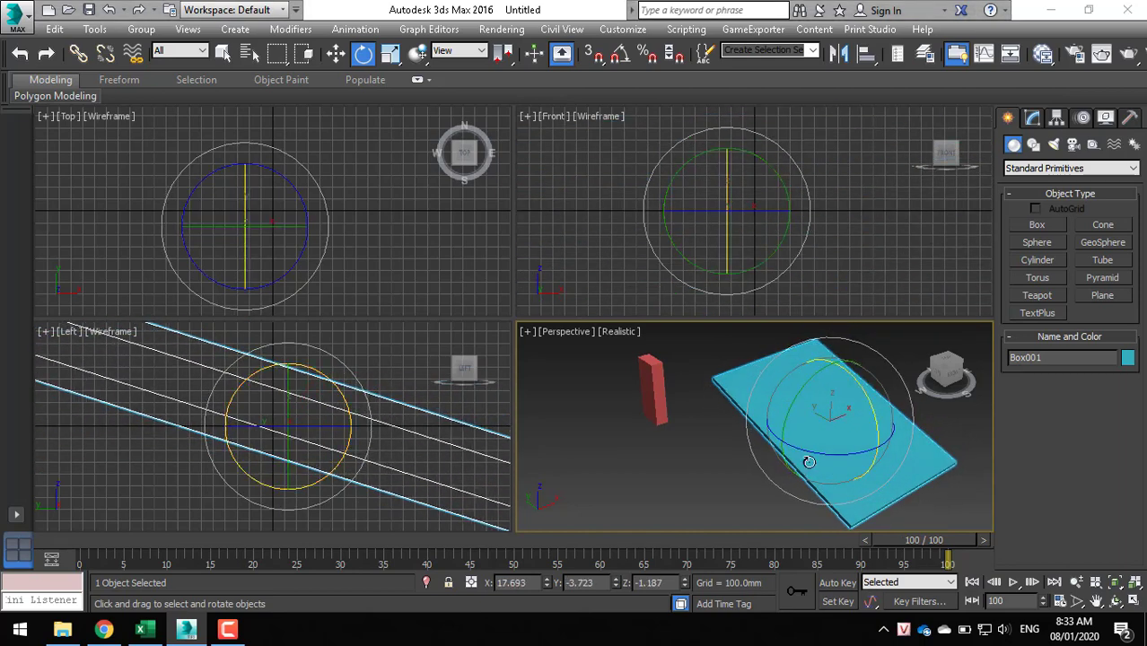
{"action": "mouse_move", "coordinate": [812, 456]}
{"action": "left_mouse_down"}
{"action": "mouse_move", "coordinate": [896, 449]}
{"action": "mouse_move", "coordinate": [859, 453]}
{"action": "mouse_move", "coordinate": [906, 521]}
{"action": "left_mouse_up"}
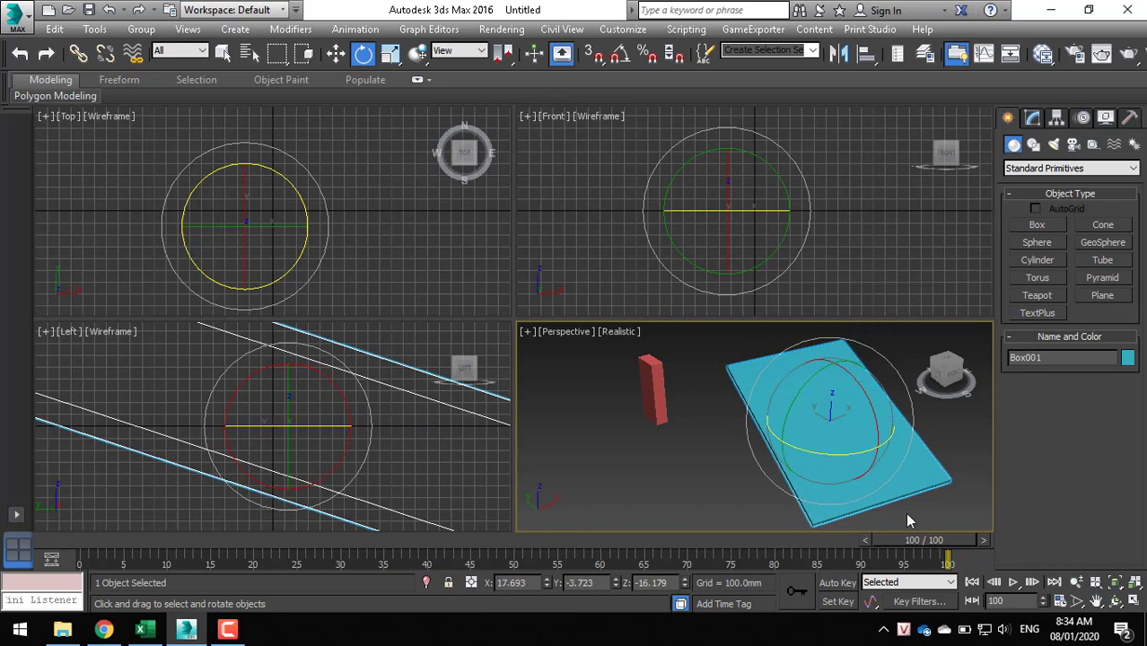
{"action": "key", "text": "ctrl+z"}
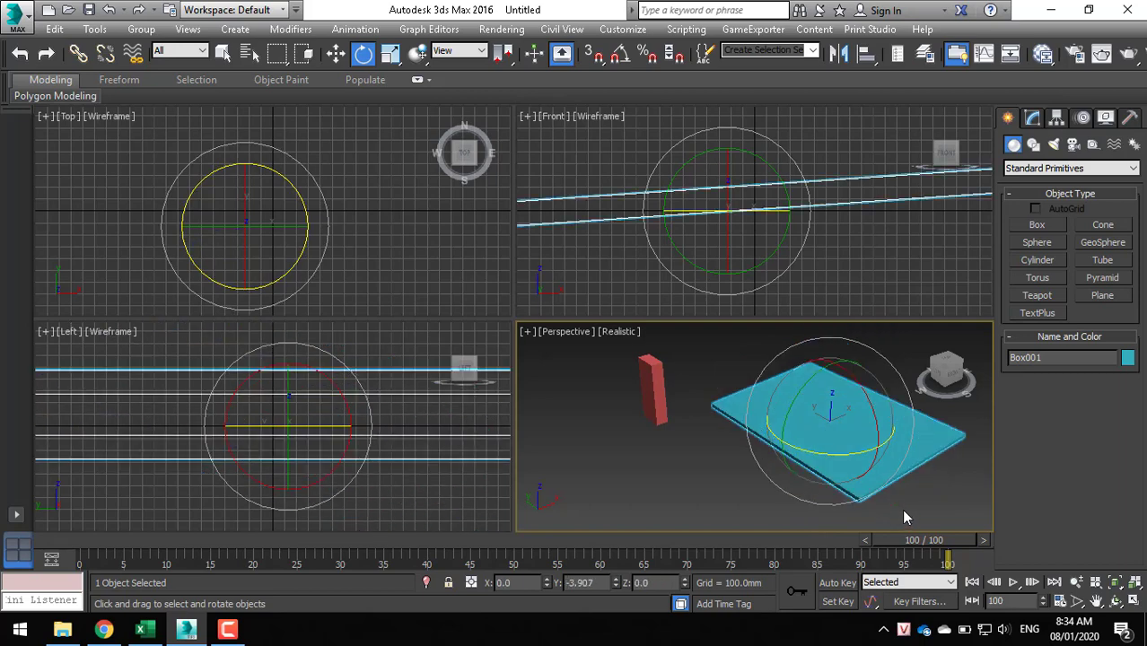
{"action": "key", "text": "ctrl+z"}
{"action": "key", "text": "ctrl+z"}
{"action": "key", "text": "ctrl+z"}
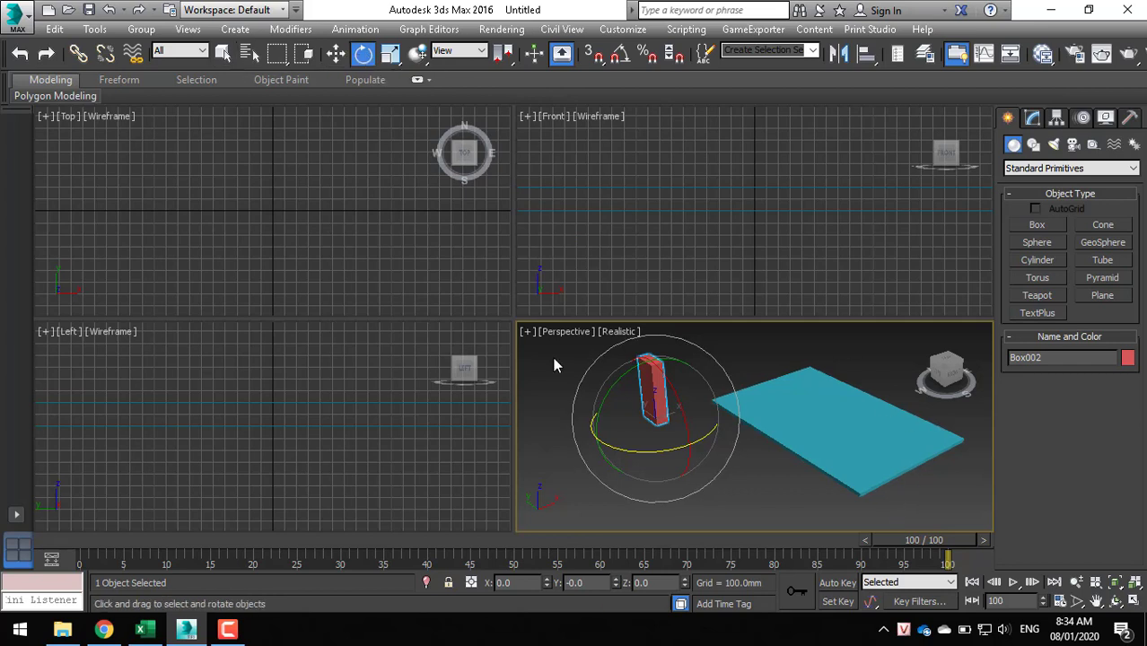
{"action": "left_click", "coordinate": [335, 53]}
{"action": "left_click", "coordinate": [811, 415]}
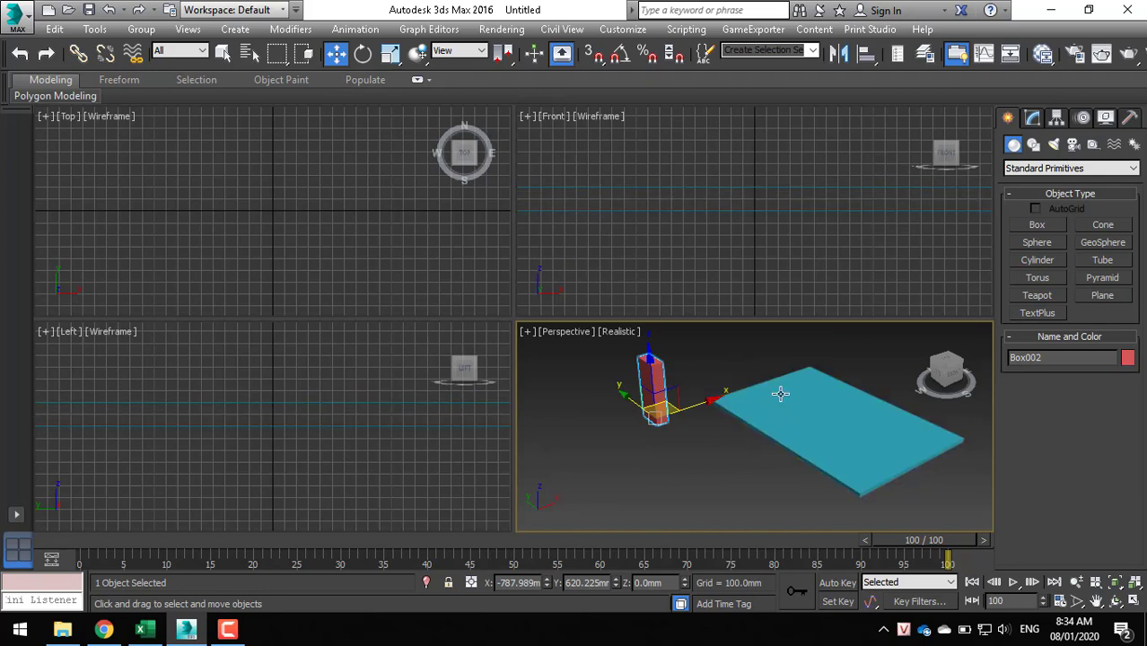
{"action": "mouse_move", "coordinate": [779, 393]}
{"action": "middle_mouse_down"}
{"action": "mouse_move", "coordinate": [678, 444]}
{"action": "mouse_move", "coordinate": [665, 384]}
{"action": "mouse_move", "coordinate": [768, 379]}
{"action": "mouse_move", "coordinate": [781, 390]}
{"action": "middle_mouse_up"}
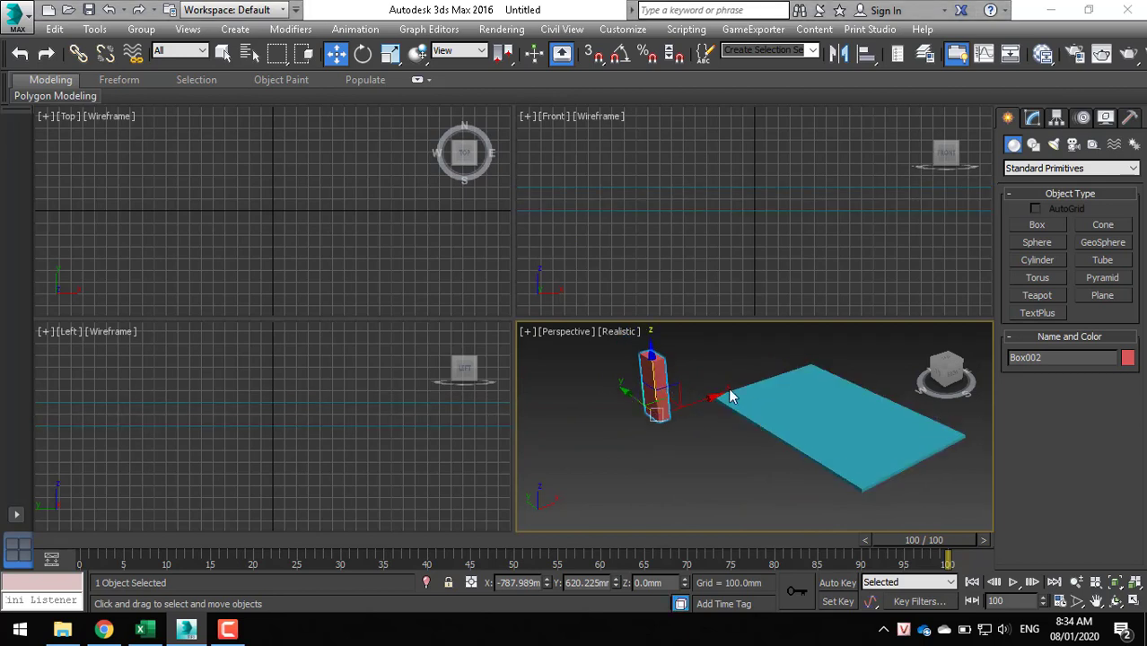
{"action": "mouse_move", "coordinate": [801, 384]}
{"action": "middle_mouse_down"}
{"action": "mouse_move", "coordinate": [693, 421]}
{"action": "mouse_move", "coordinate": [839, 413]}
{"action": "mouse_move", "coordinate": [796, 404]}
{"action": "middle_mouse_up"}
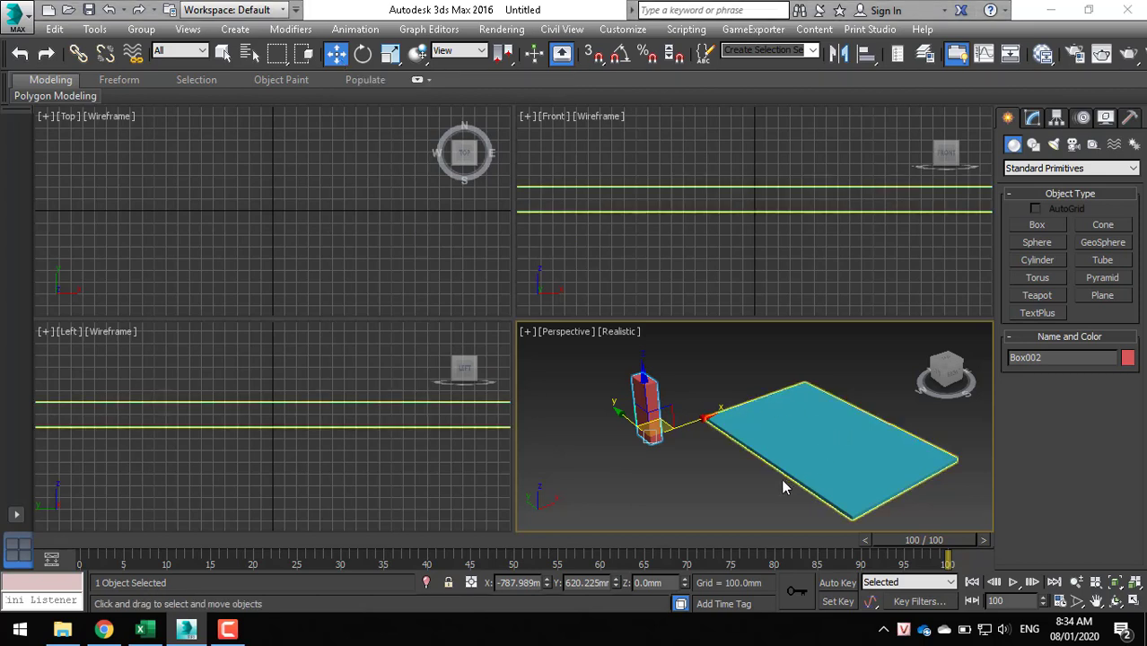
{"action": "left_click", "coordinate": [299, 183]}
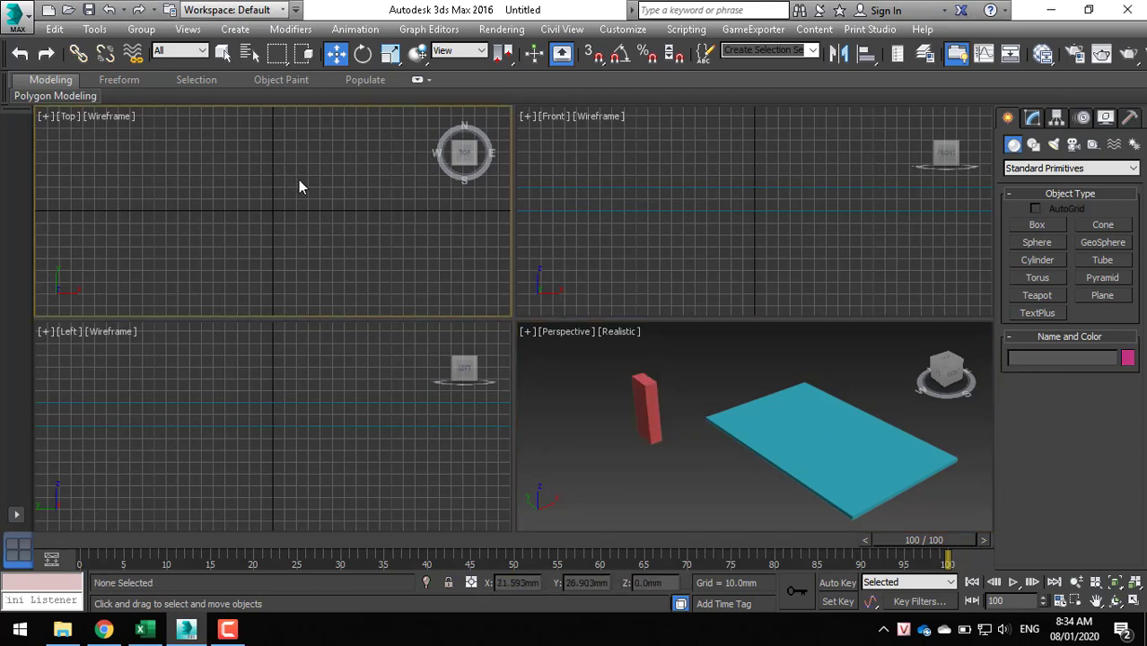
- Zoom and orbit the Top view into a tilted orthographic view, then start a new scene with Ctrl+N
{"action": "scroll", "coordinate": [274, 216], "scroll_direction": "down", "scroll_amount": 2}
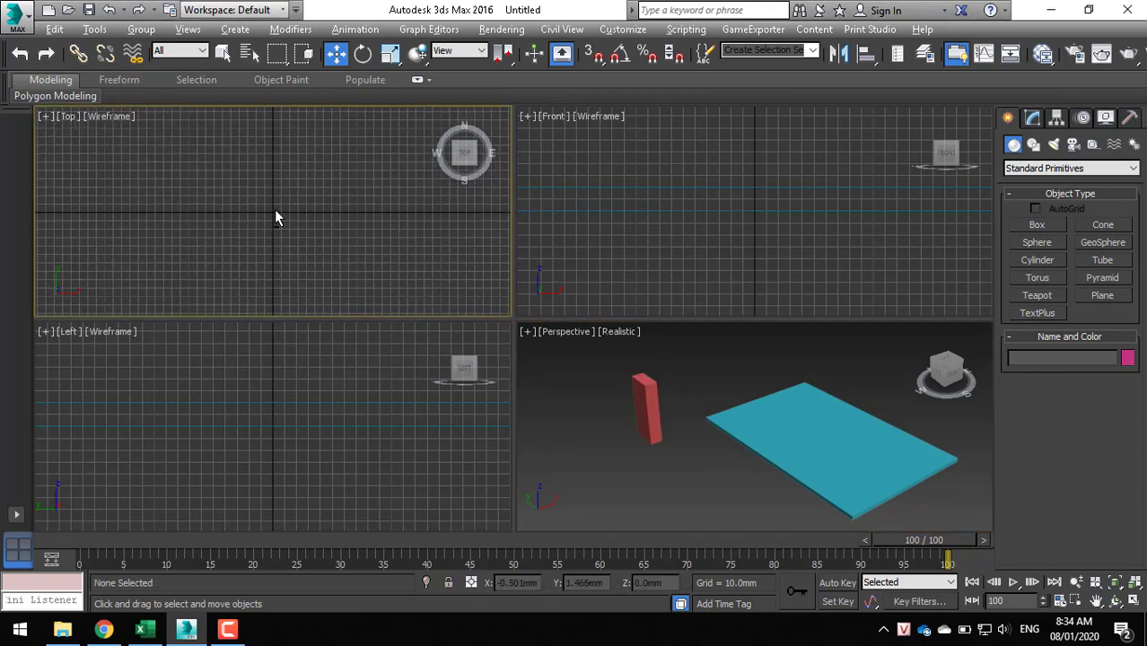
{"action": "scroll", "coordinate": [274, 209], "scroll_direction": "down", "scroll_amount": 2}
{"action": "scroll", "coordinate": [276, 204], "scroll_direction": "down", "scroll_amount": 1}
{"action": "scroll", "coordinate": [273, 201], "scroll_direction": "down", "scroll_amount": 1}
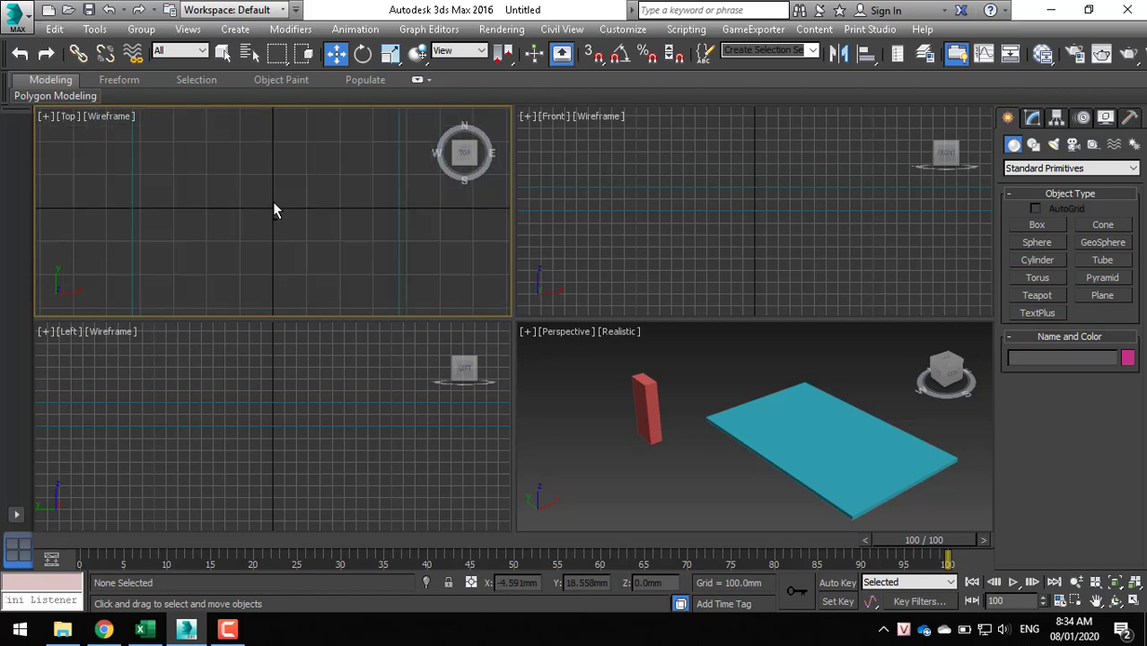
{"action": "scroll", "coordinate": [273, 201], "scroll_direction": "down", "scroll_amount": 1}
{"action": "scroll", "coordinate": [273, 201], "scroll_direction": "down", "scroll_amount": 1}
{"action": "scroll", "coordinate": [272, 201], "scroll_direction": "down", "scroll_amount": 2}
{"action": "scroll", "coordinate": [273, 201], "scroll_direction": "down", "scroll_amount": 1}
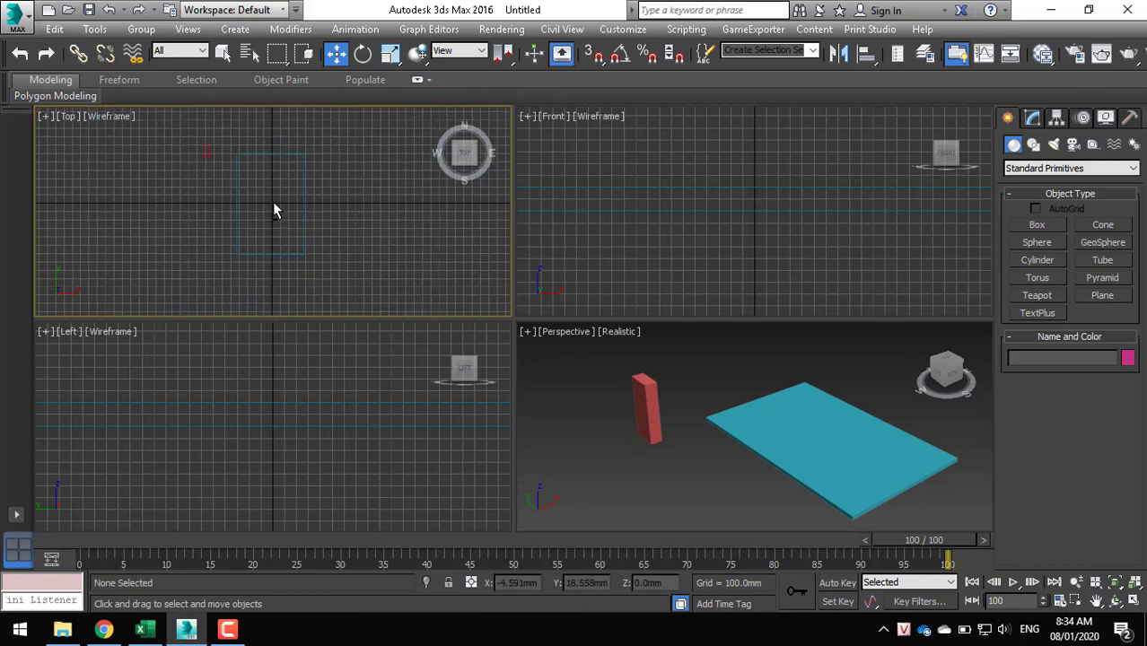
{"action": "scroll", "coordinate": [273, 201], "scroll_direction": "down", "scroll_amount": 1}
{"action": "scroll", "coordinate": [242, 170], "scroll_direction": "up", "scroll_amount": 1}
{"action": "scroll", "coordinate": [237, 156], "scroll_direction": "up", "scroll_amount": 1}
{"action": "scroll", "coordinate": [246, 166], "scroll_direction": "up", "scroll_amount": 1}
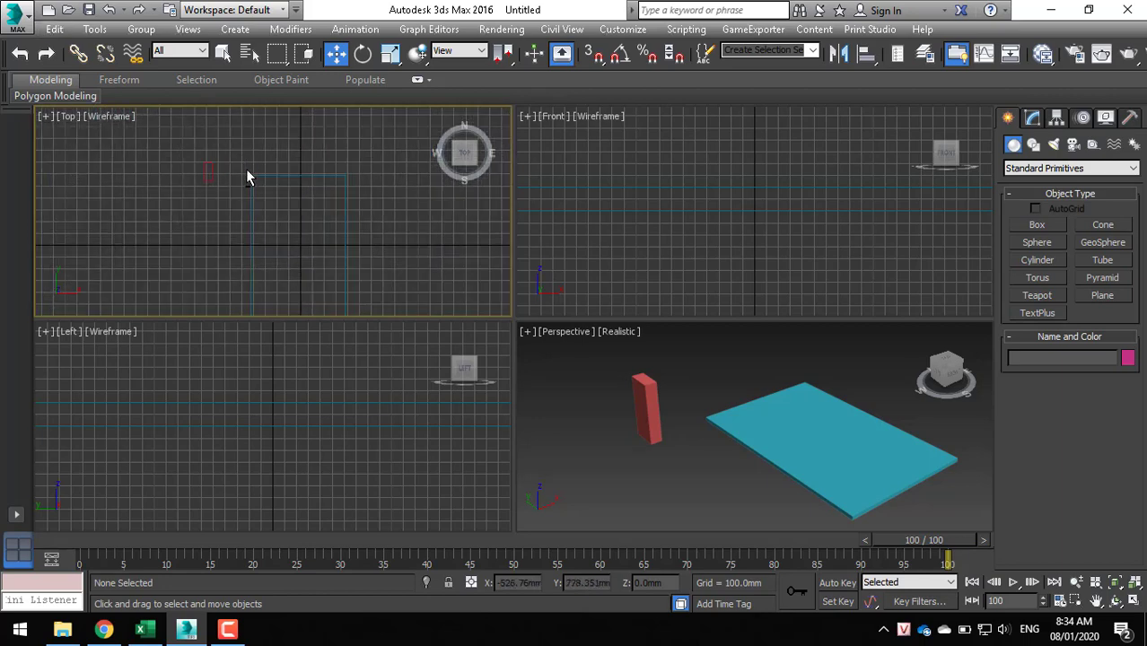
{"action": "mouse_move", "coordinate": [263, 205]}
{"action": "middle_mouse_down", "text": "alt"}
{"action": "mouse_move", "coordinate": [242, 170]}
{"action": "mouse_move", "coordinate": [246, 222]}
{"action": "mouse_move", "coordinate": [283, 197]}
{"action": "mouse_move", "coordinate": [273, 206]}
{"action": "middle_mouse_up", "text": "alt"}
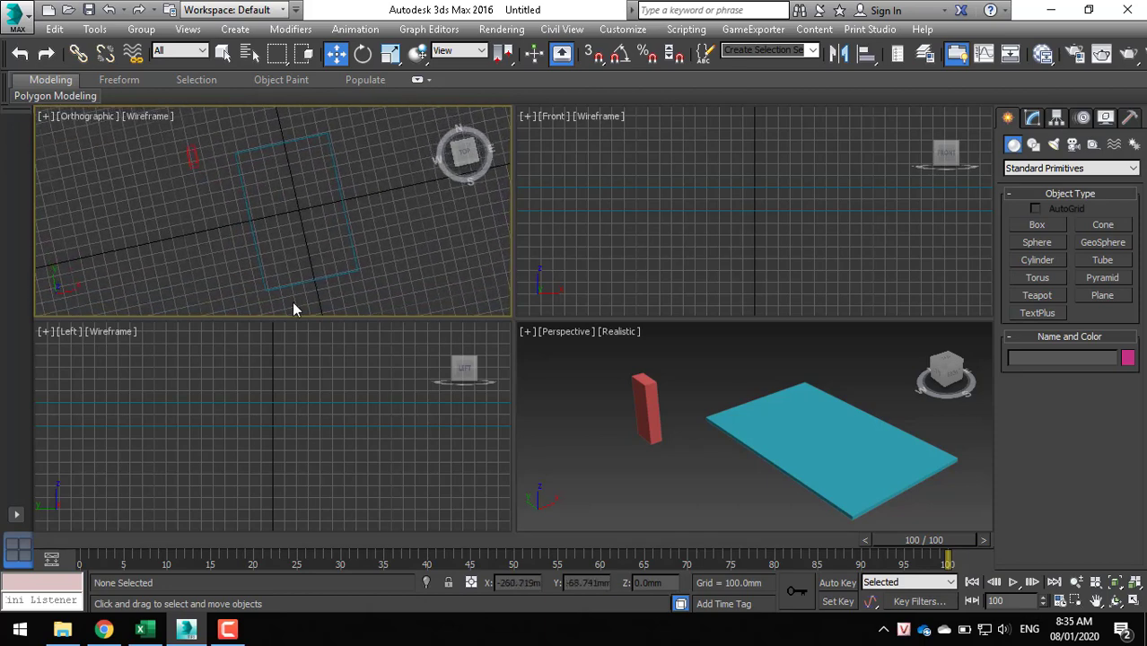
{"action": "key", "text": "ctrl+n"}
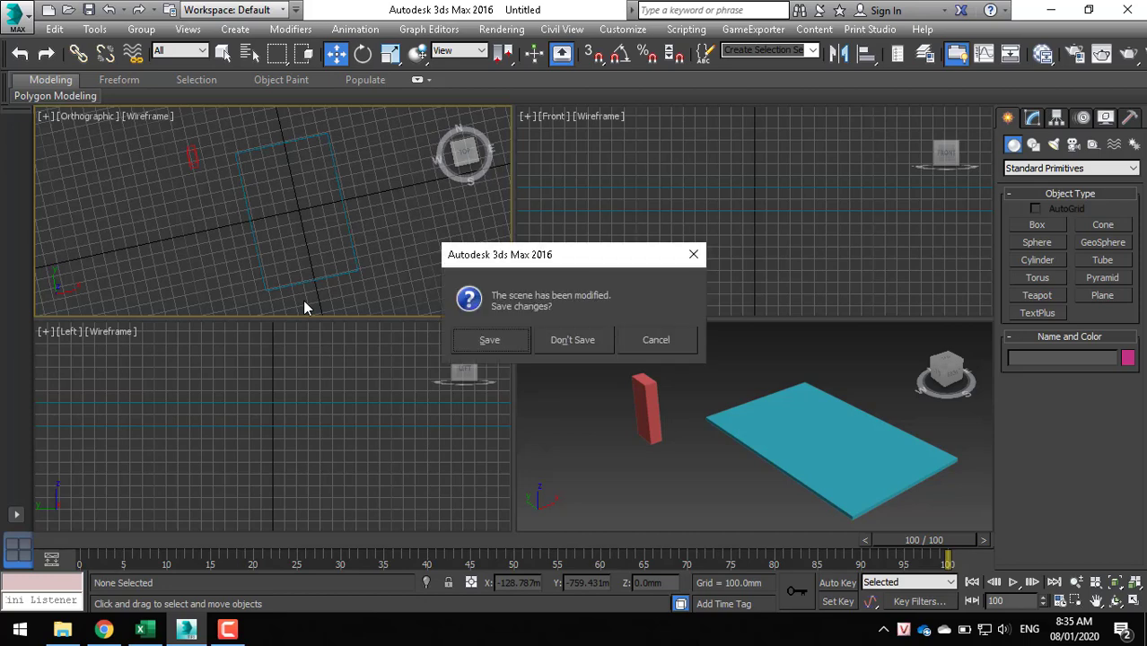
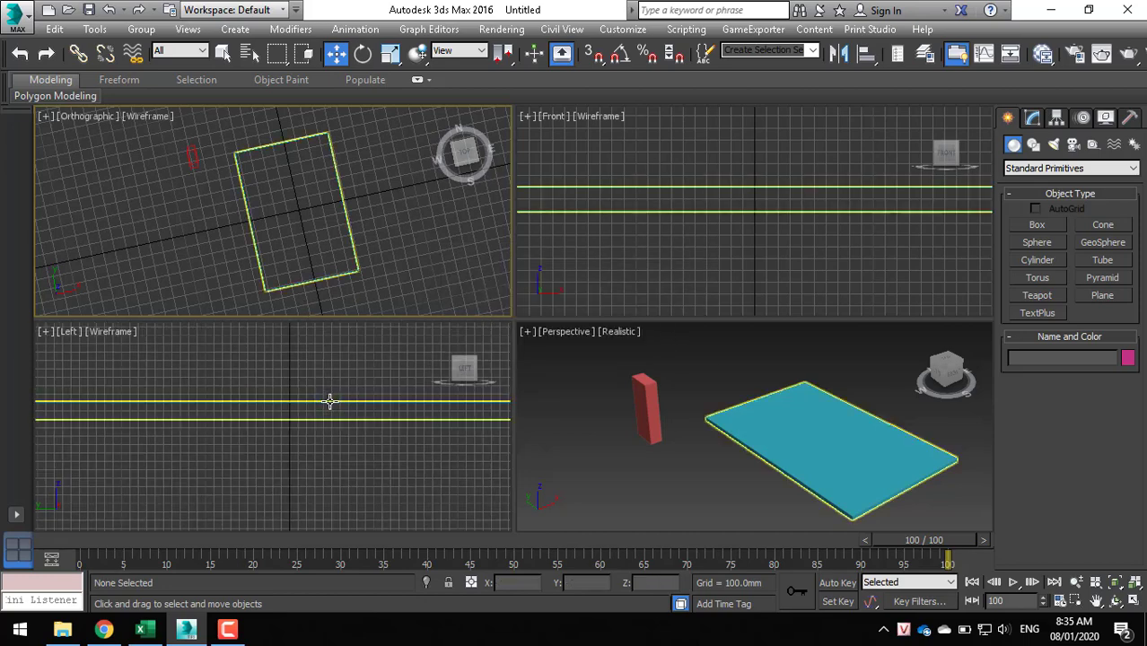
- Zoom out and reframe the Left and Front viewports around the red box and cyan slab
{"action": "scroll", "coordinate": [329, 403], "scroll_direction": "down", "scroll_amount": 2}
{"action": "scroll", "coordinate": [329, 402], "scroll_direction": "down", "scroll_amount": 2}
{"action": "scroll", "coordinate": [330, 402], "scroll_direction": "down", "scroll_amount": 2}
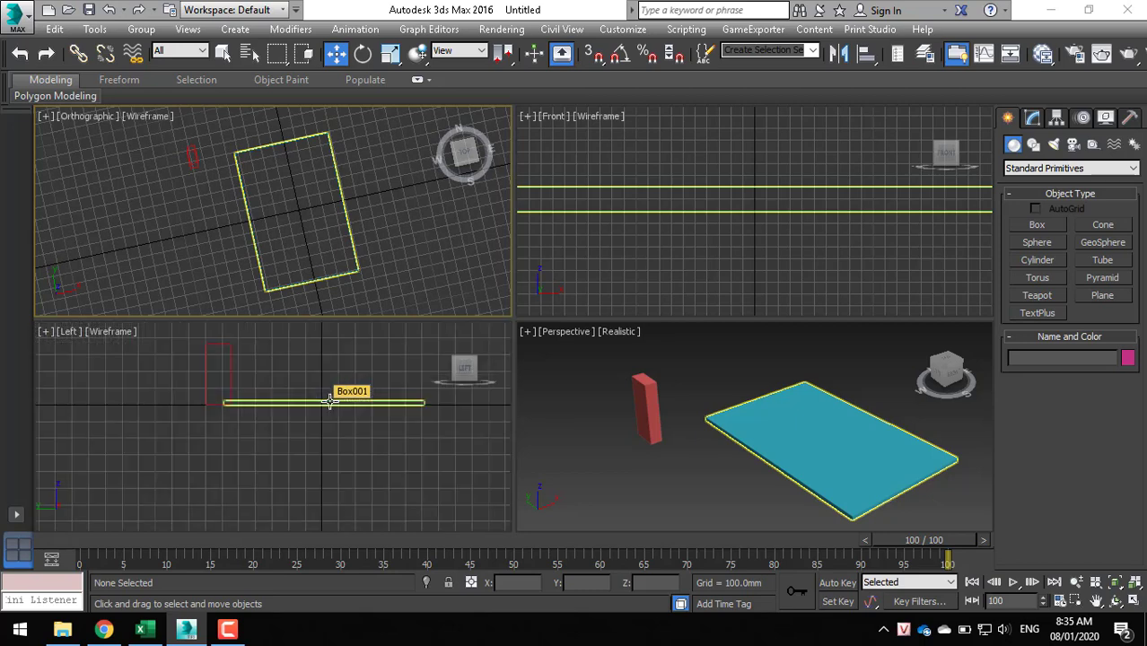
{"action": "middle_click_drag", "start_coordinate": [330, 402], "coordinate": [328, 439]}
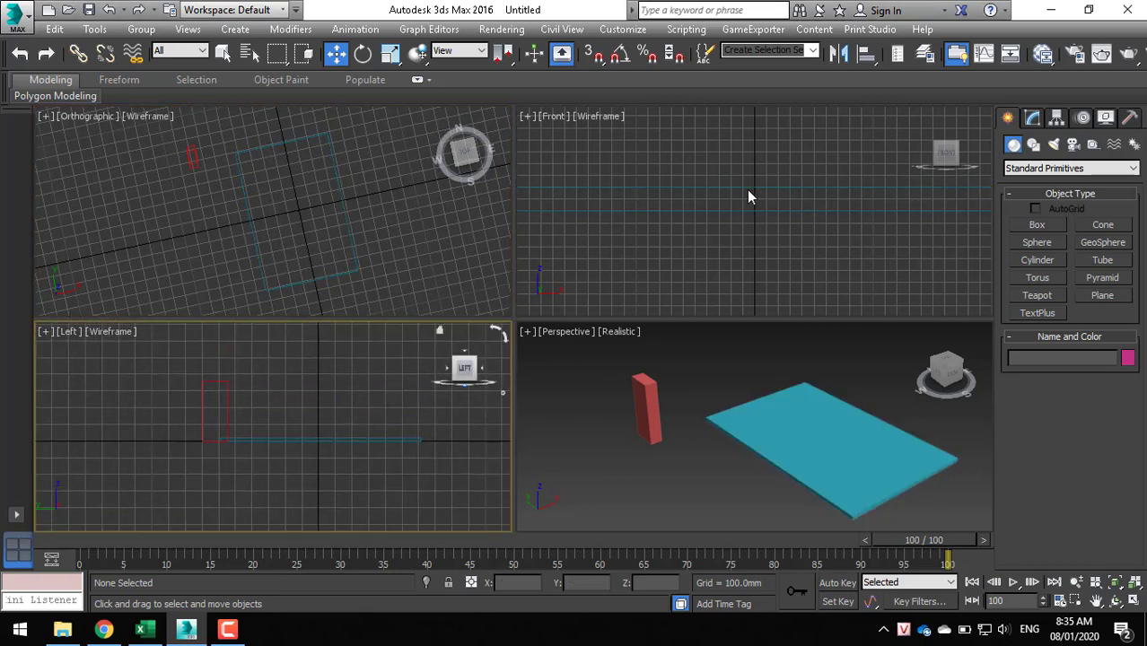
{"action": "scroll", "coordinate": [747, 194], "scroll_direction": "down", "scroll_amount": 2}
{"action": "scroll", "coordinate": [746, 193], "scroll_direction": "down", "scroll_amount": 2}
{"action": "scroll", "coordinate": [746, 194], "scroll_direction": "down", "scroll_amount": 2}
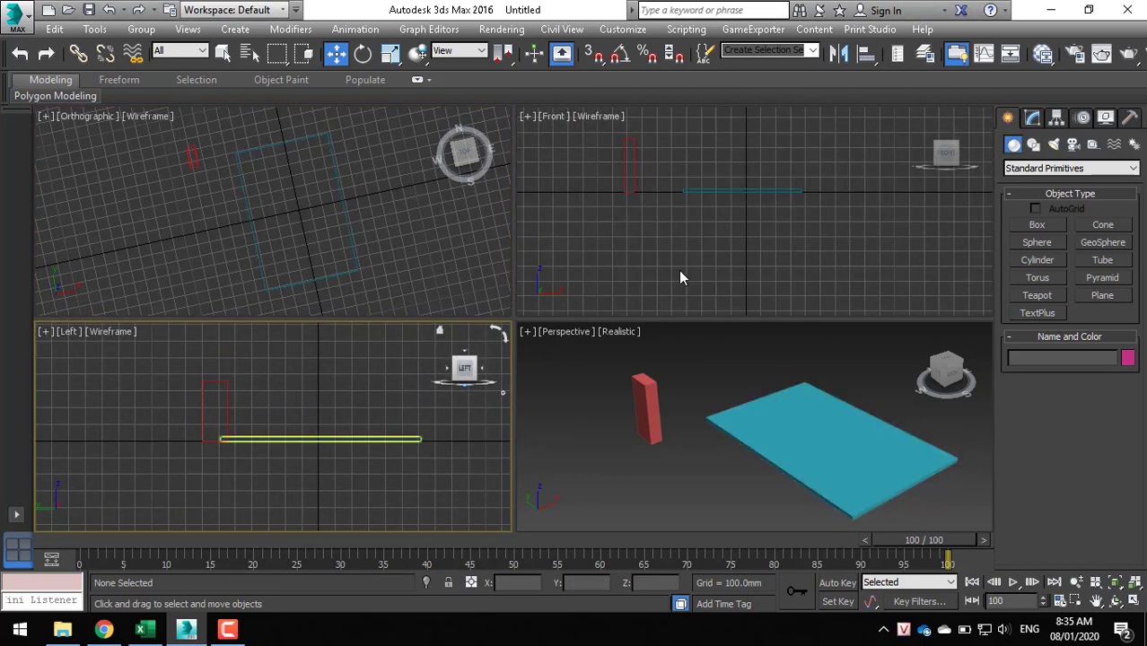
- Turn off the grid in the Front, Top and Left viewports
{"action": "left_click", "coordinate": [618, 455]}
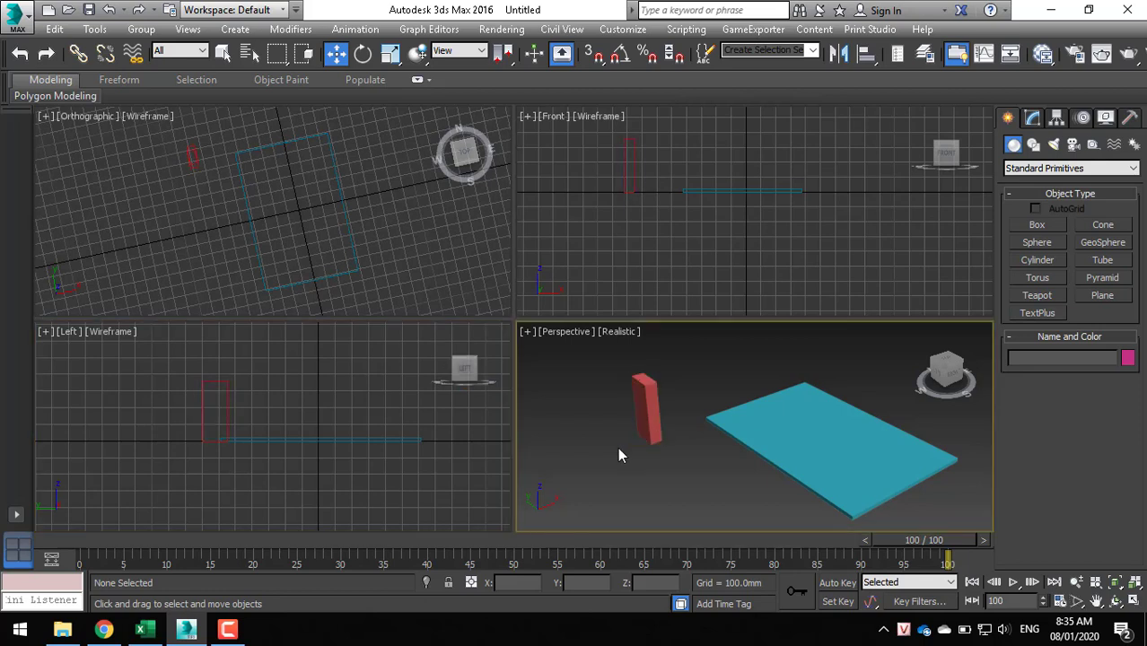
{"action": "left_click", "coordinate": [660, 191]}
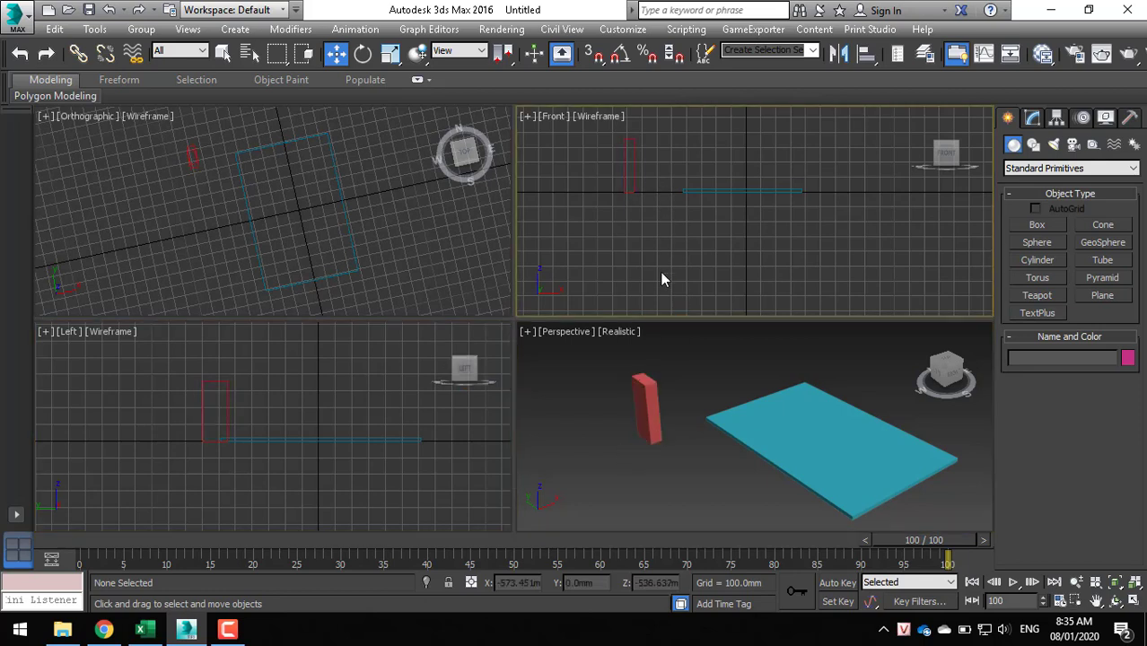
{"action": "key", "text": "g"}
{"action": "left_click", "coordinate": [386, 253]}
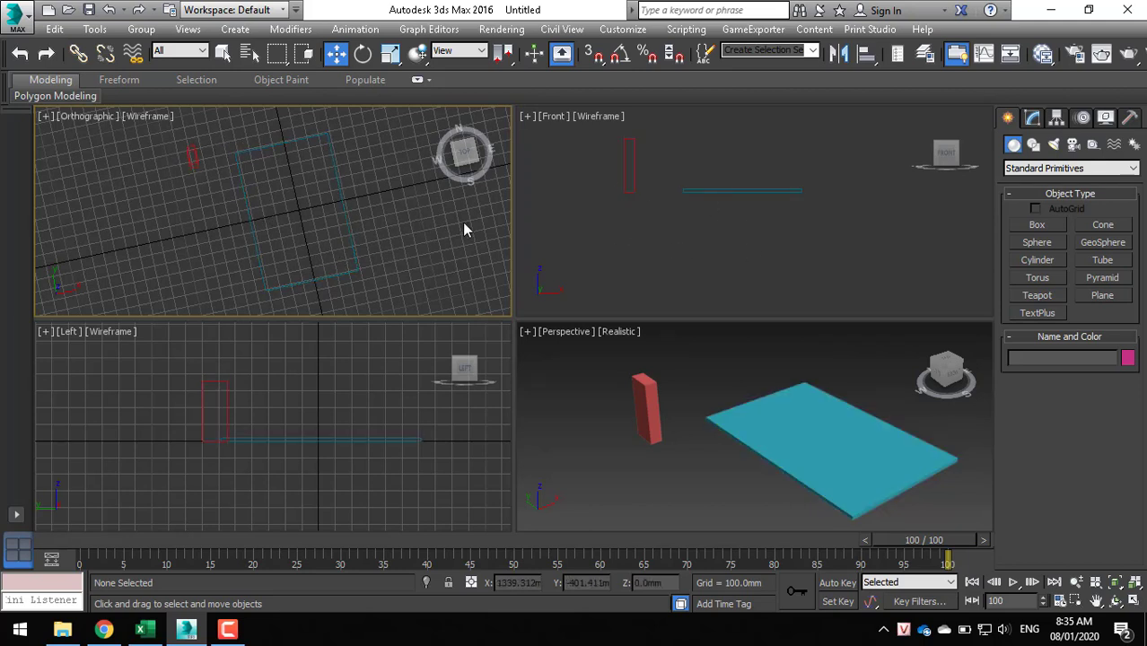
{"action": "left_click", "coordinate": [596, 257]}
{"action": "left_click", "coordinate": [466, 250]}
{"action": "key", "text": "g"}
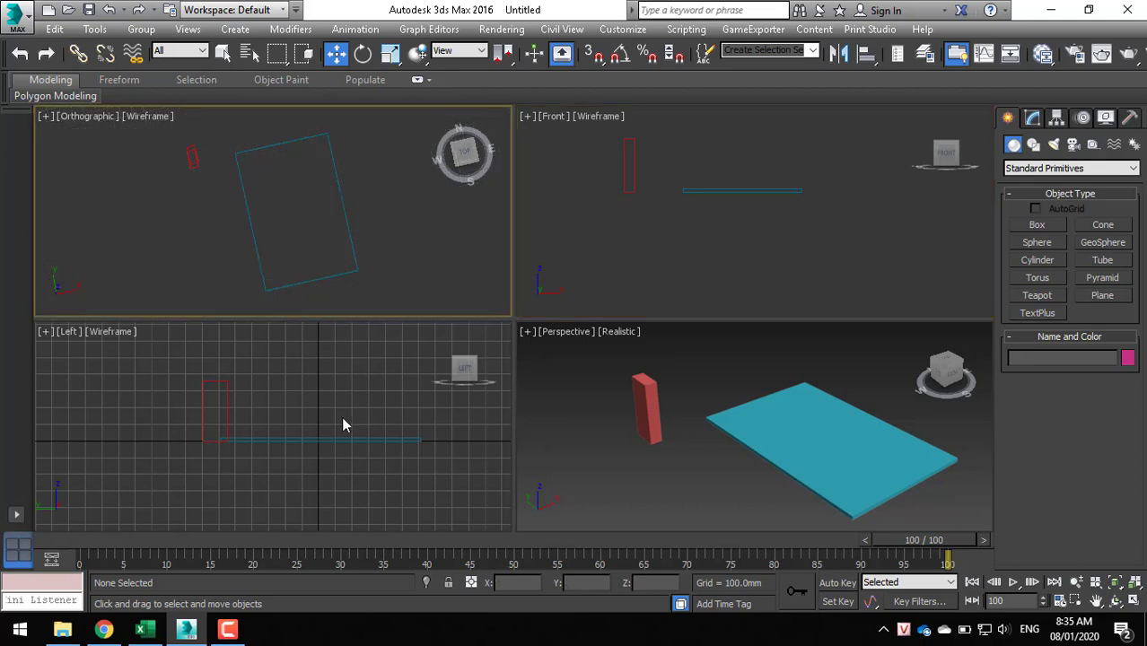
{"action": "left_click", "coordinate": [346, 400]}
{"action": "key", "text": "g"}
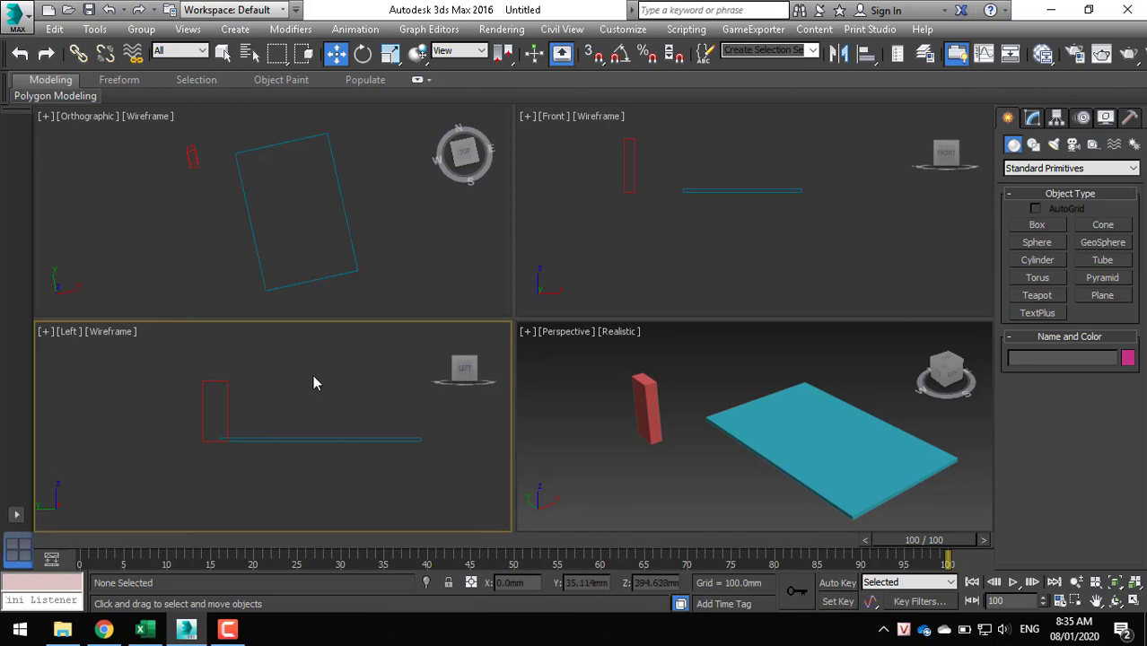
- Select the red Box002 and display its Length, Width and Height in the Modify panel
{"action": "left_click", "coordinate": [643, 392]}
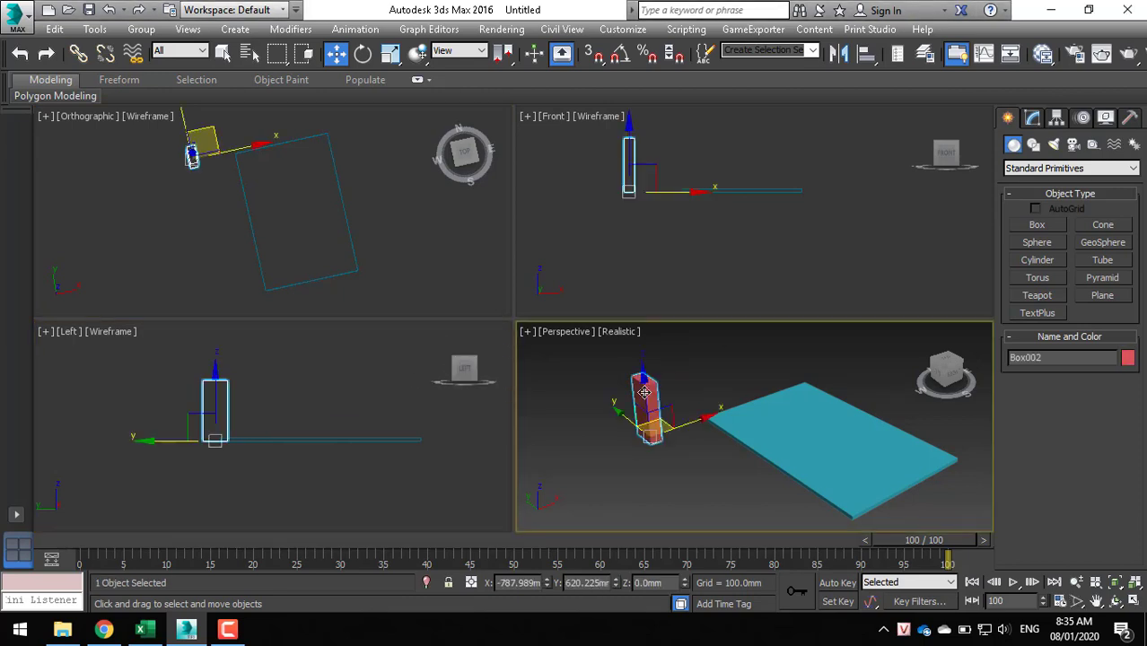
{"action": "left_click", "coordinate": [1031, 119]}
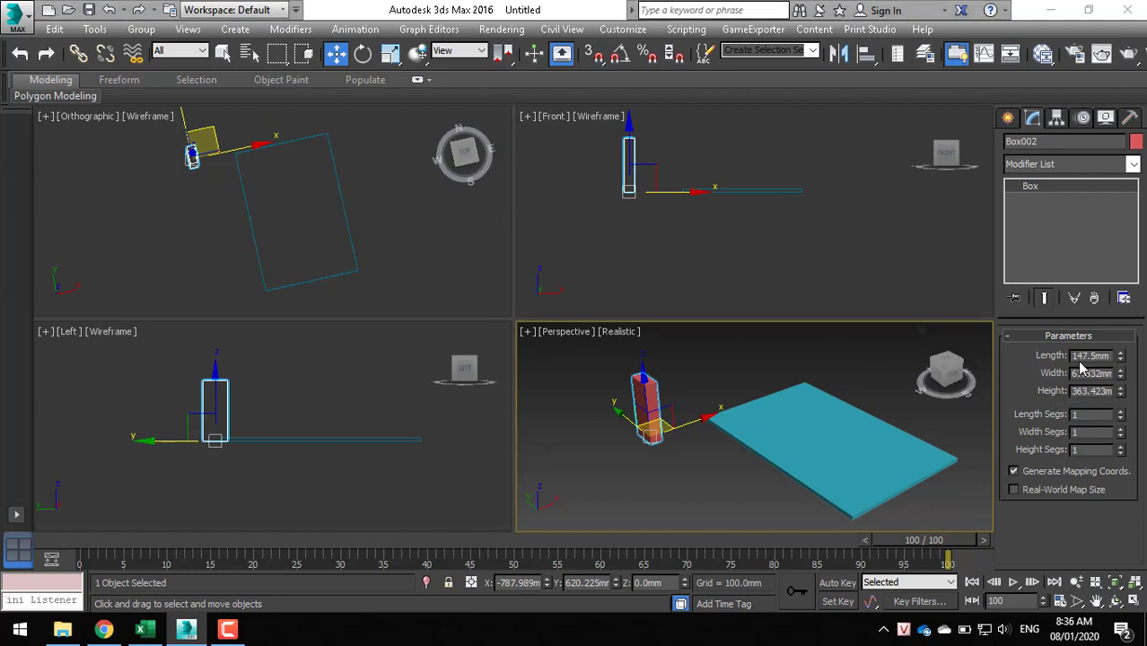
- Set Box002's Length to 100, Width to 100 and Height to 750 mm
{"action": "left_click", "coordinate": [1089, 357]}
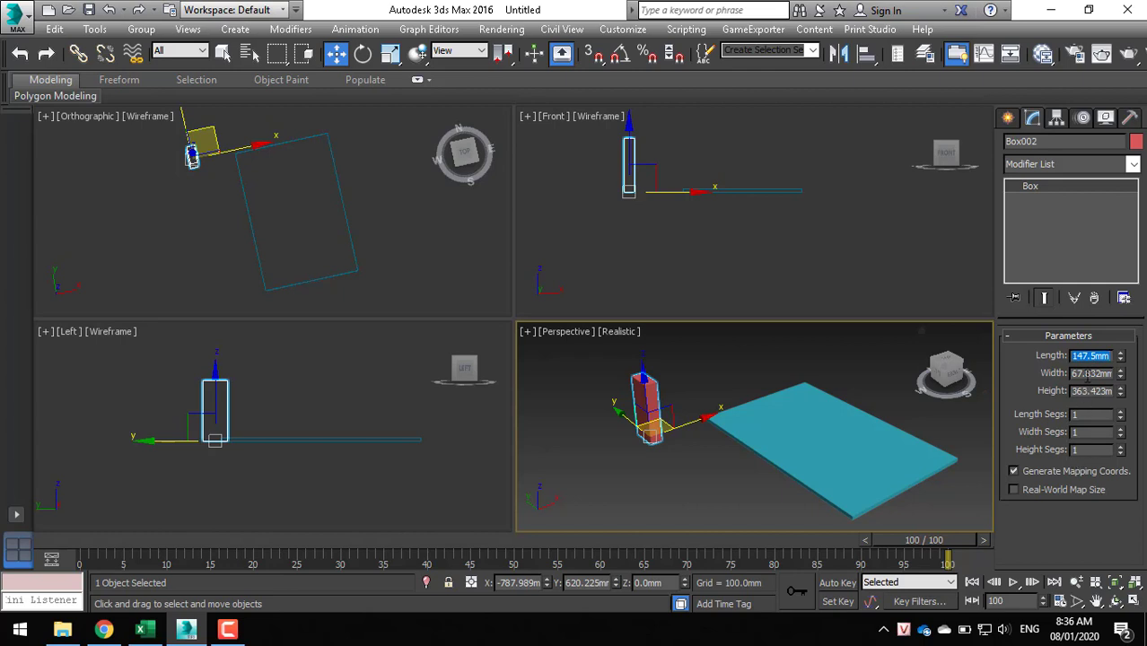
{"action": "left_click", "coordinate": [1085, 373]}
{"action": "left_click", "coordinate": [1087, 356]}
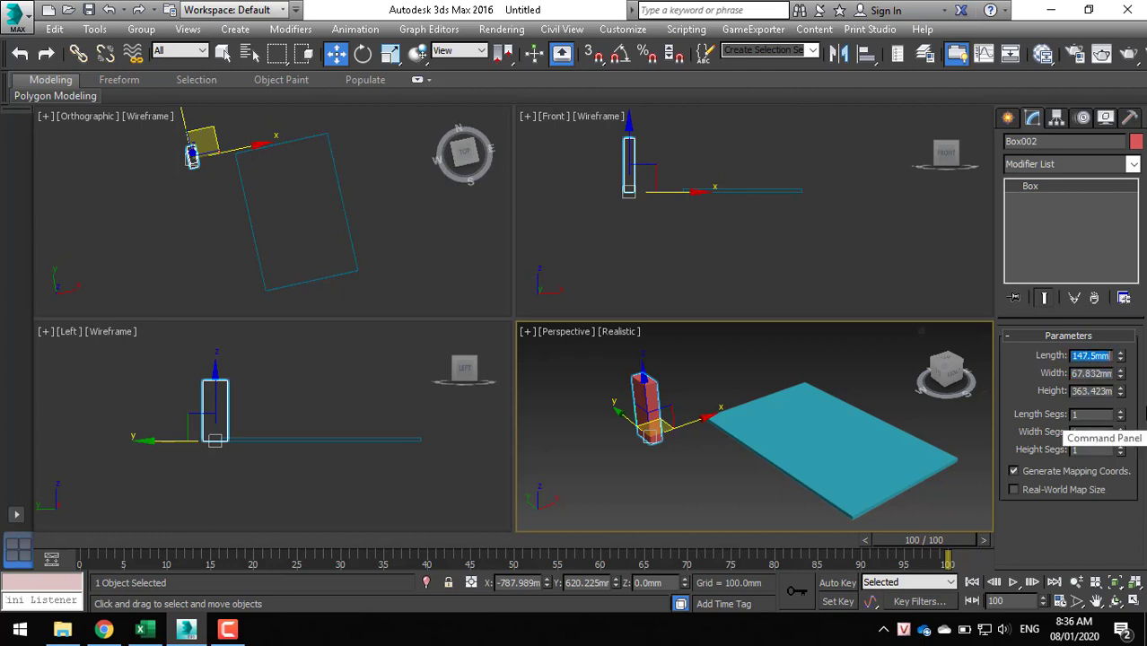
{"action": "type", "text": "1"}
{"action": "type", "text": "0"}
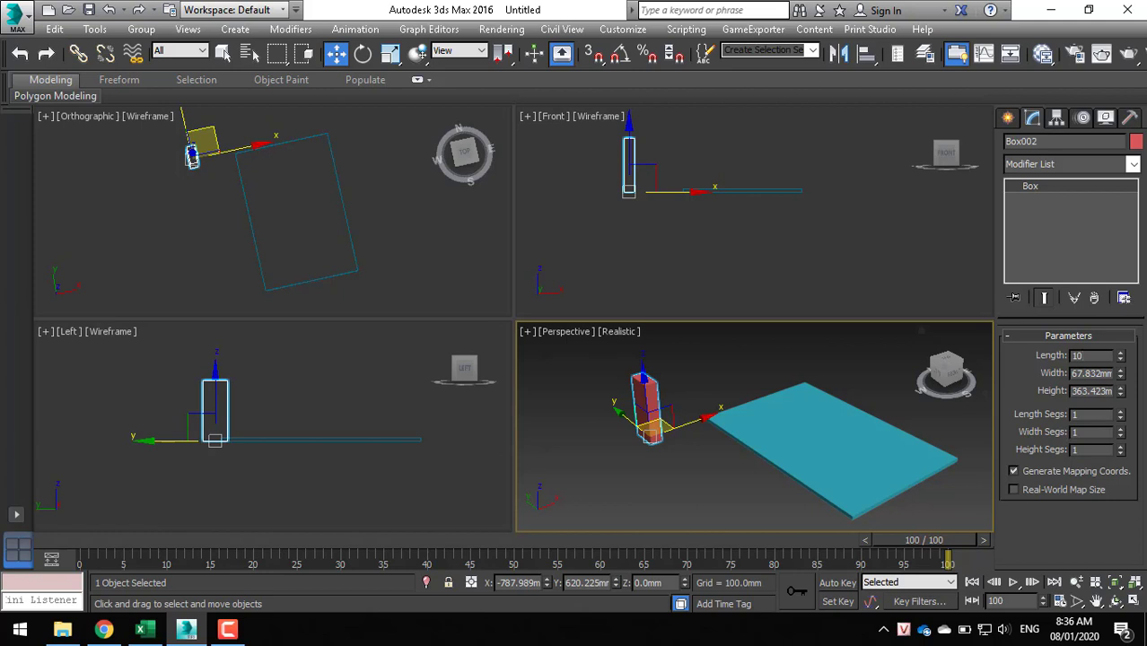
{"action": "type", "text": "0"}
{"action": "key", "text": "Return"}
{"action": "left_click", "coordinate": [1086, 375]}
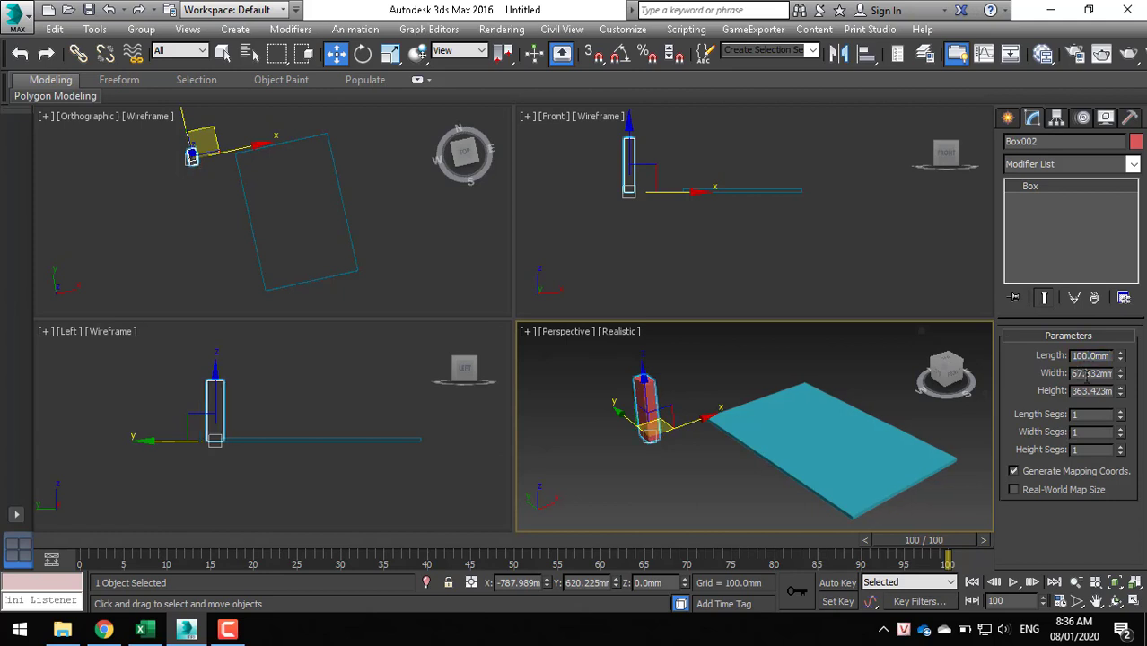
{"action": "type", "text": "100"}
{"action": "key", "text": "Return"}
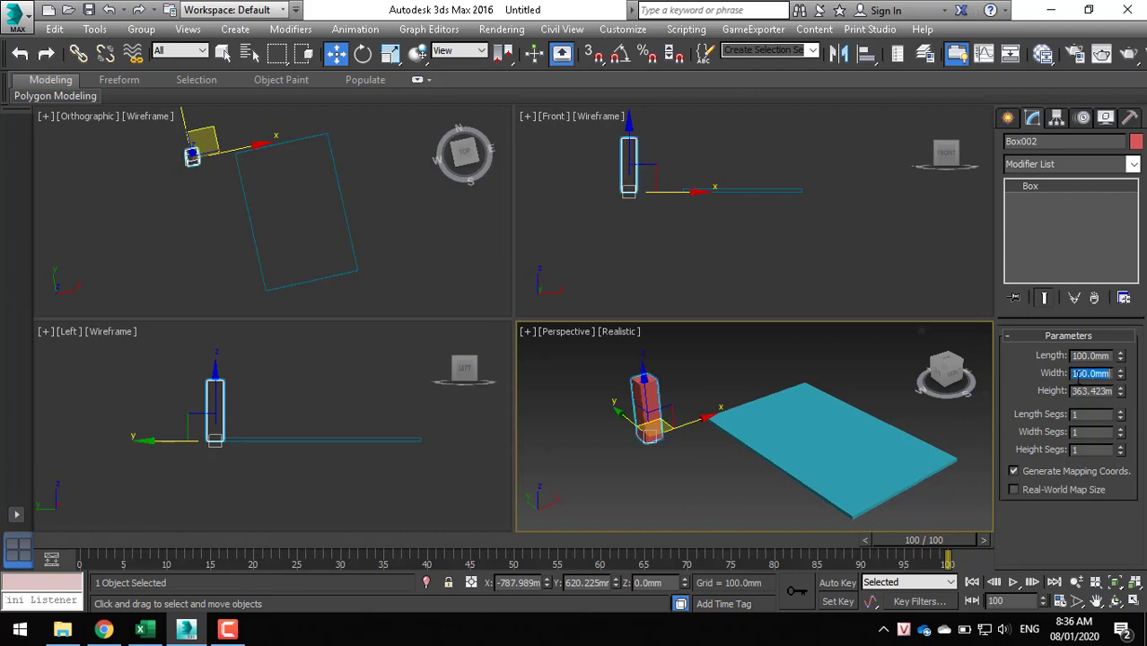
{"action": "left_click_drag", "start_coordinate": [1073, 395], "coordinate": [1142, 404]}
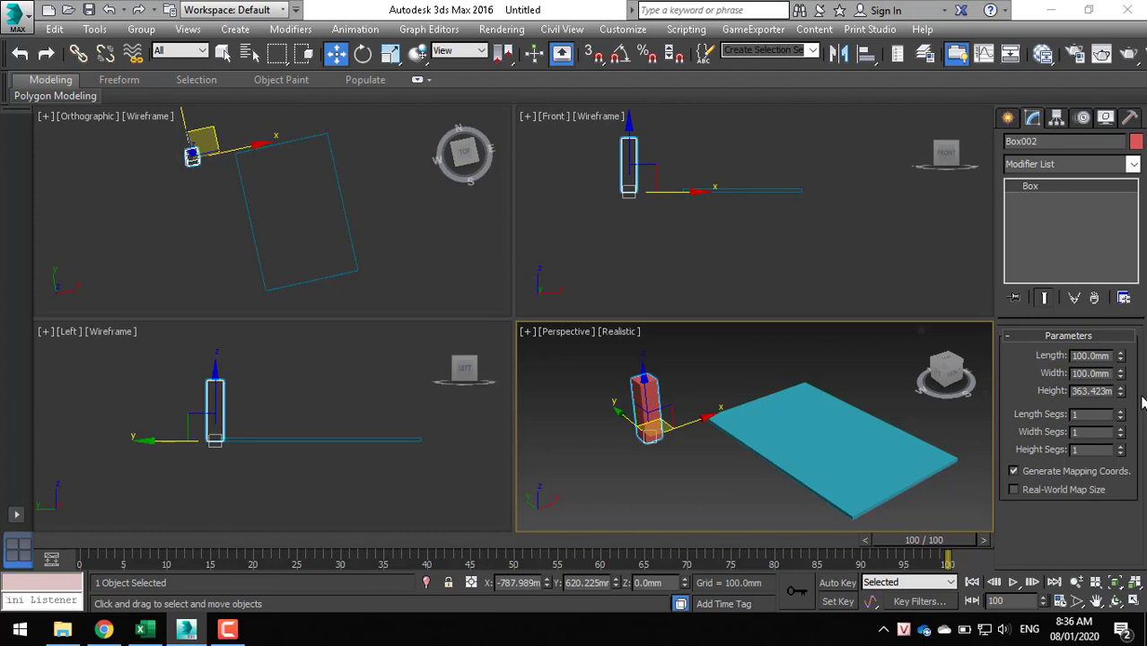
{"action": "double_click", "coordinate": [1096, 394]}
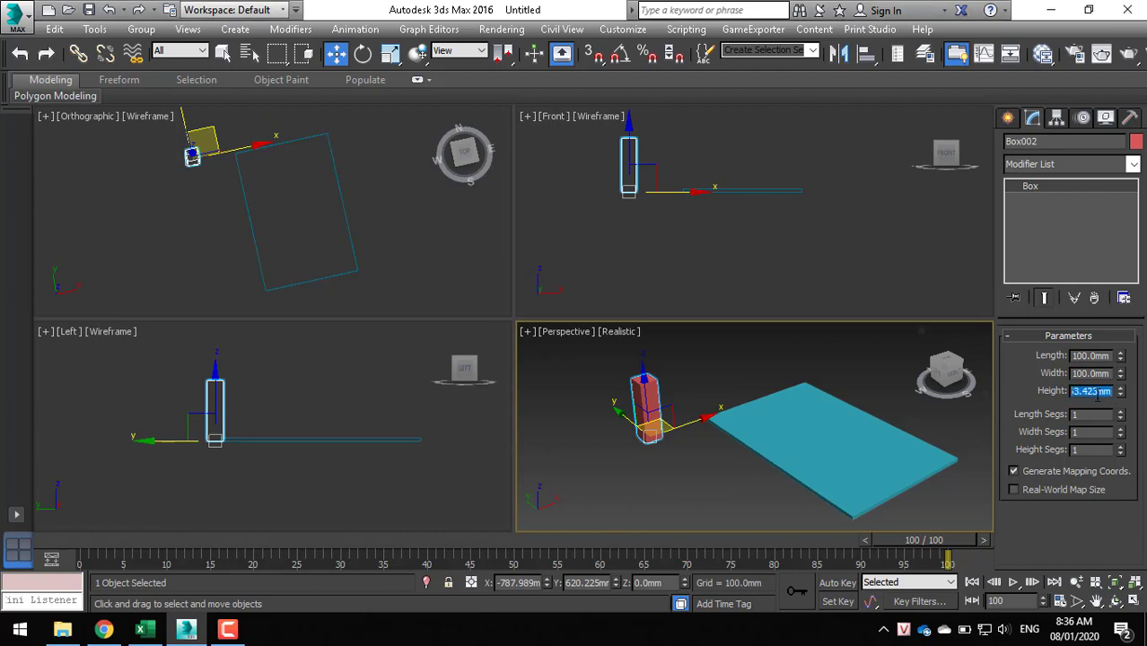
{"action": "type", "text": "750"}
{"action": "key", "text": "Return"}
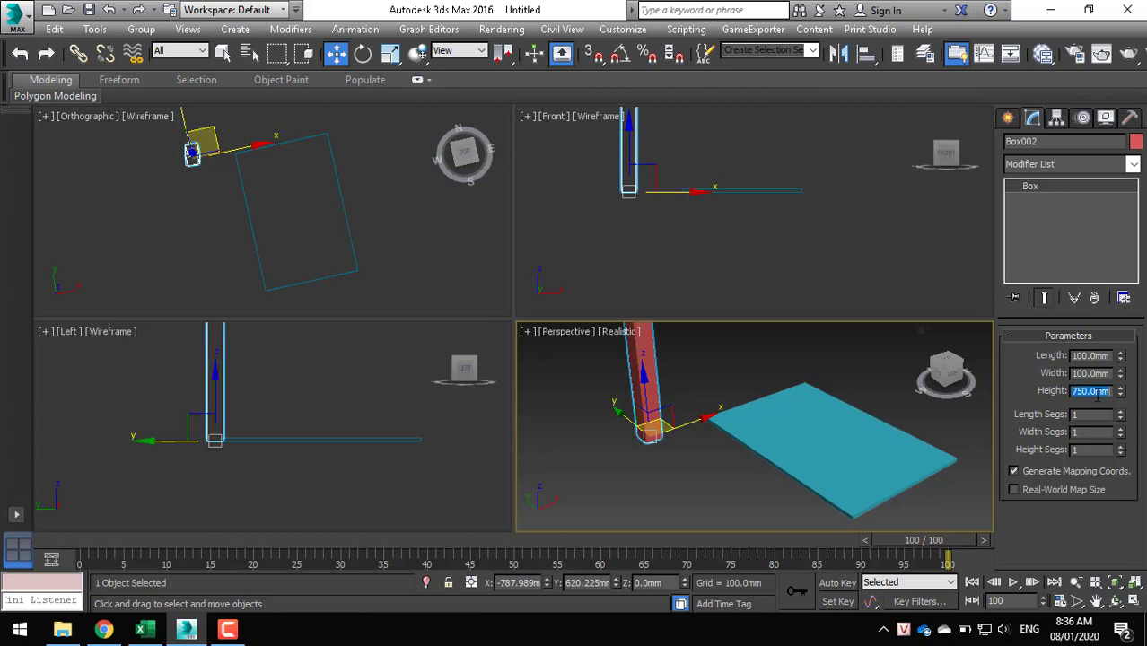
- Move the red leg over to the corner of the cyan tabletop
{"action": "scroll", "coordinate": [777, 423], "scroll_direction": "down", "scroll_amount": 2}
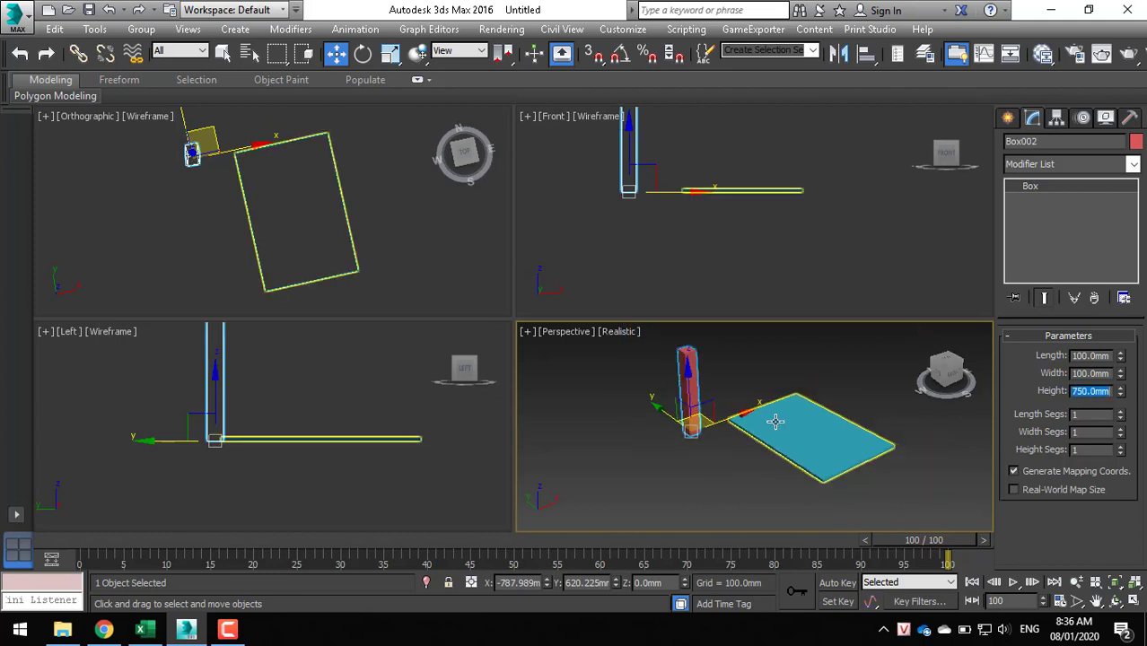
{"action": "left_click", "coordinate": [728, 460]}
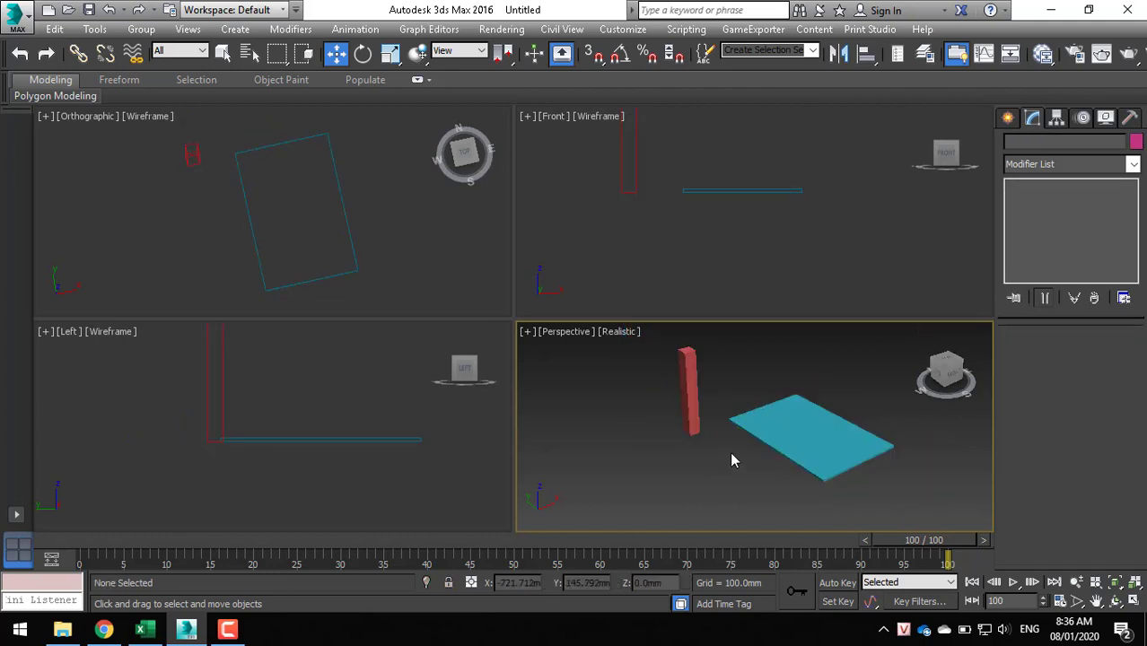
{"action": "left_click", "coordinate": [696, 422]}
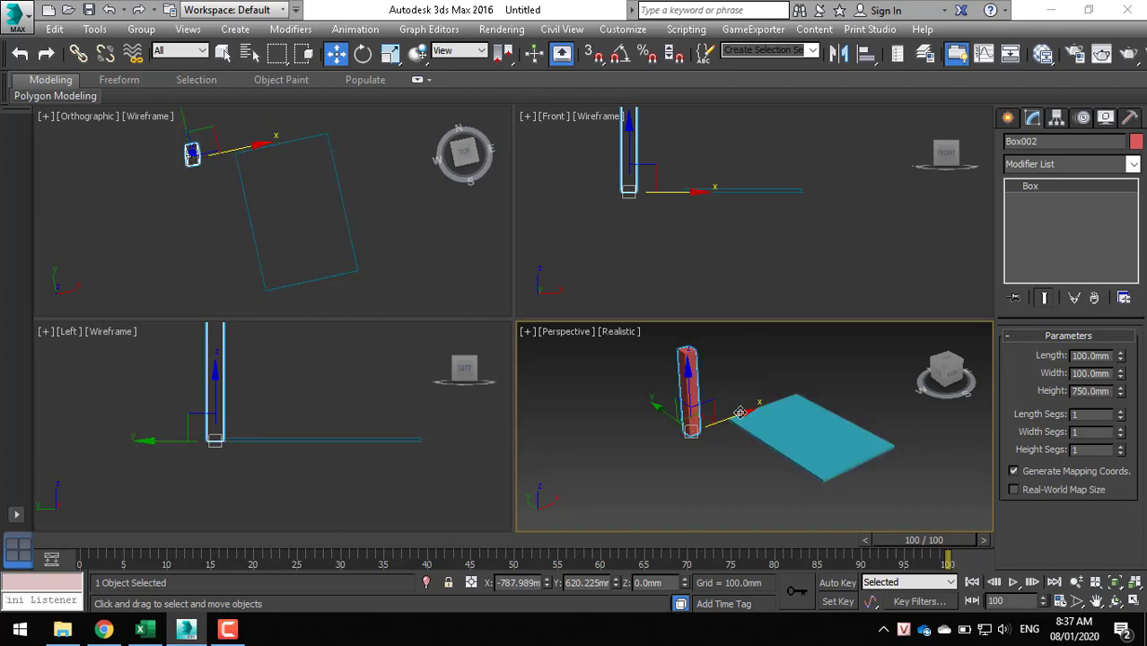
{"action": "left_click_drag", "start_coordinate": [746, 412], "coordinate": [786, 412]}
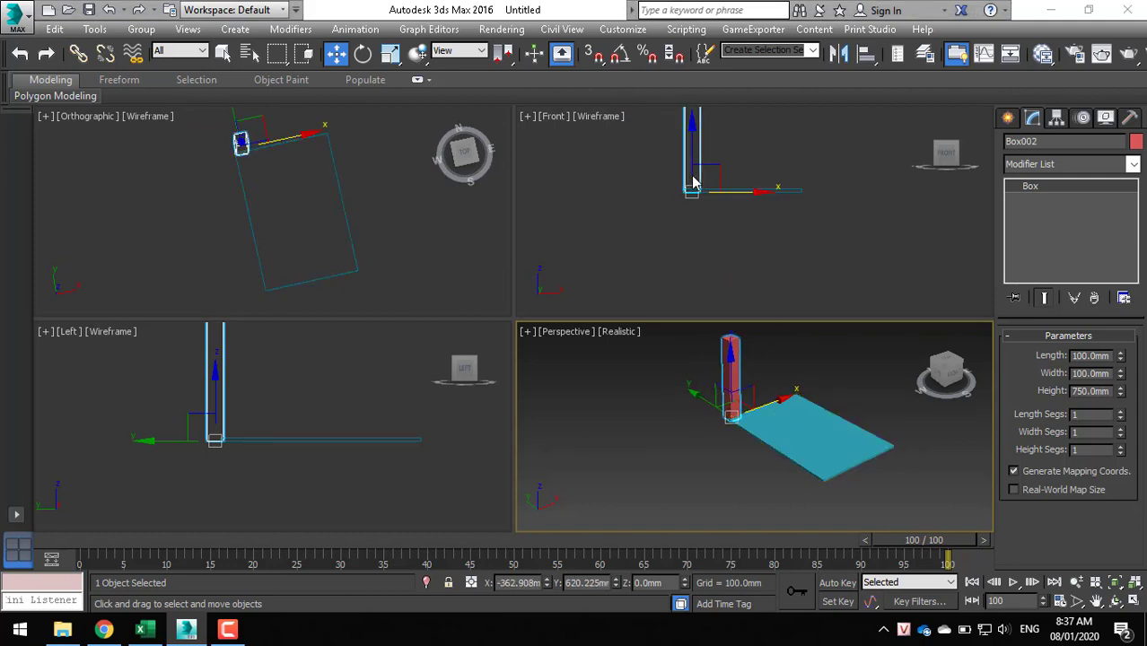
- Pan and zoom the Perspective view to check the leg sits at the tabletop corner
{"action": "left_click", "coordinate": [580, 441]}
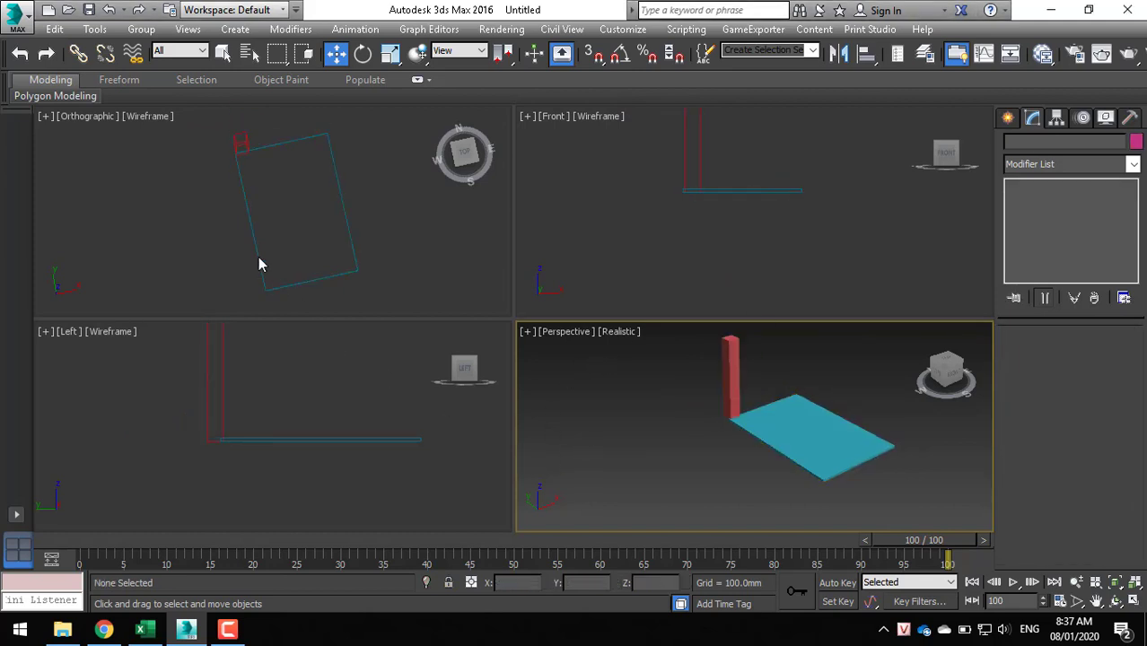
{"action": "left_click", "coordinate": [243, 142]}
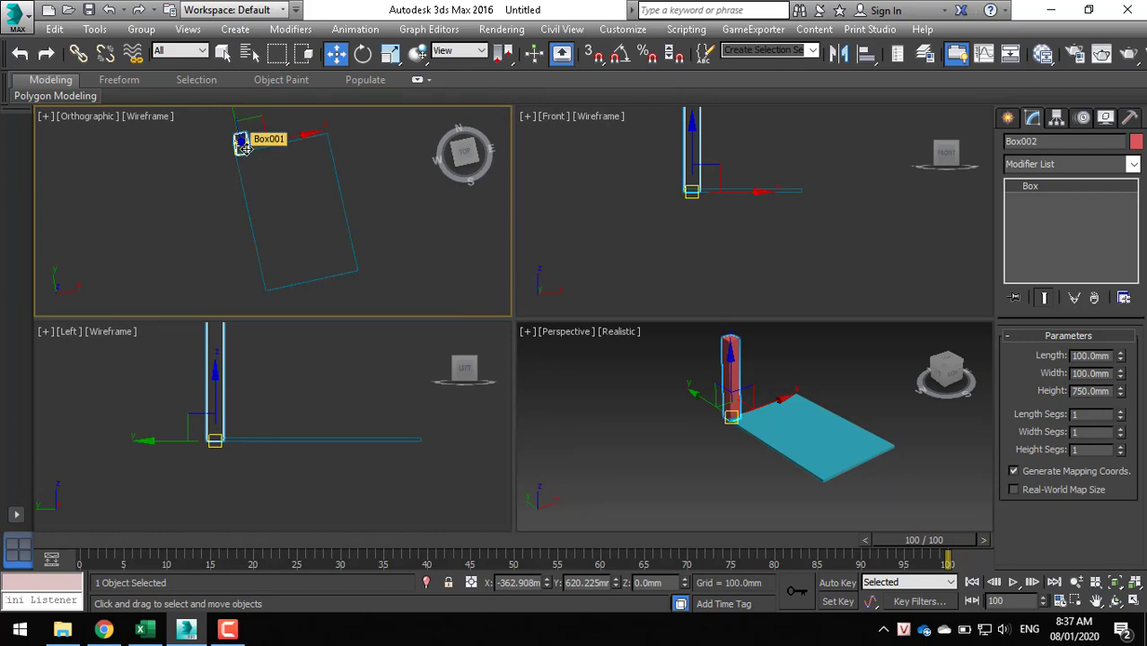
{"action": "mouse_move", "coordinate": [702, 439]}
{"action": "middle_mouse_down"}
{"action": "mouse_move", "coordinate": [651, 440]}
{"action": "mouse_move", "coordinate": [712, 414]}
{"action": "mouse_move", "coordinate": [714, 392]}
{"action": "middle_mouse_up"}
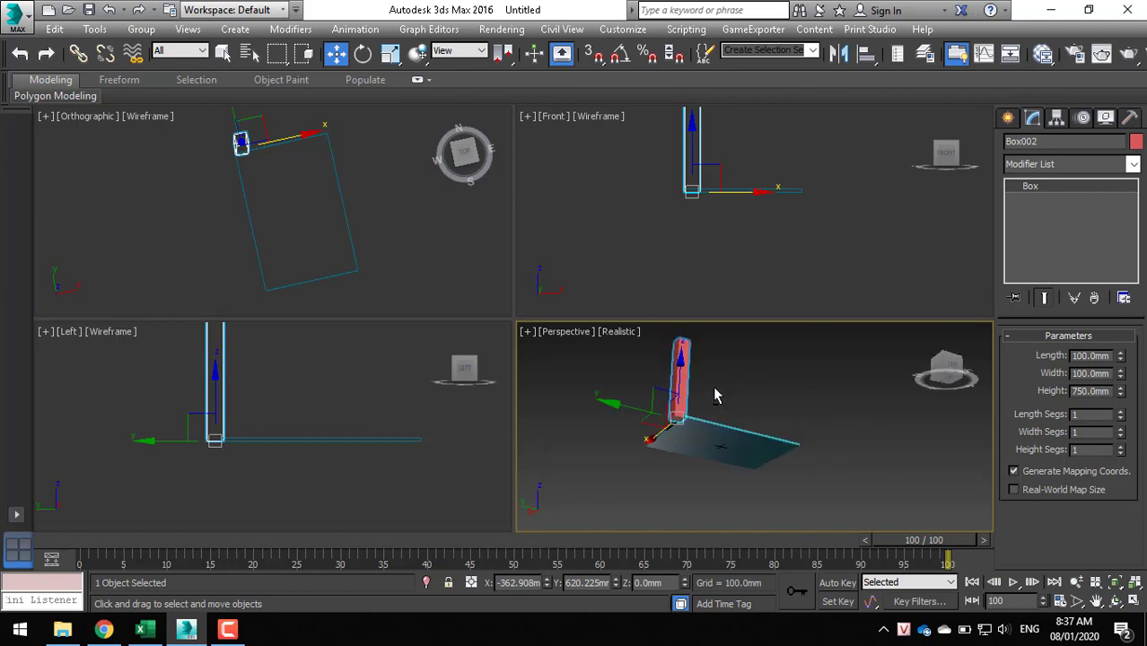
{"action": "scroll", "coordinate": [679, 422], "scroll_direction": "up", "scroll_amount": 3}
{"action": "scroll", "coordinate": [679, 423], "scroll_direction": "up", "scroll_amount": 2}
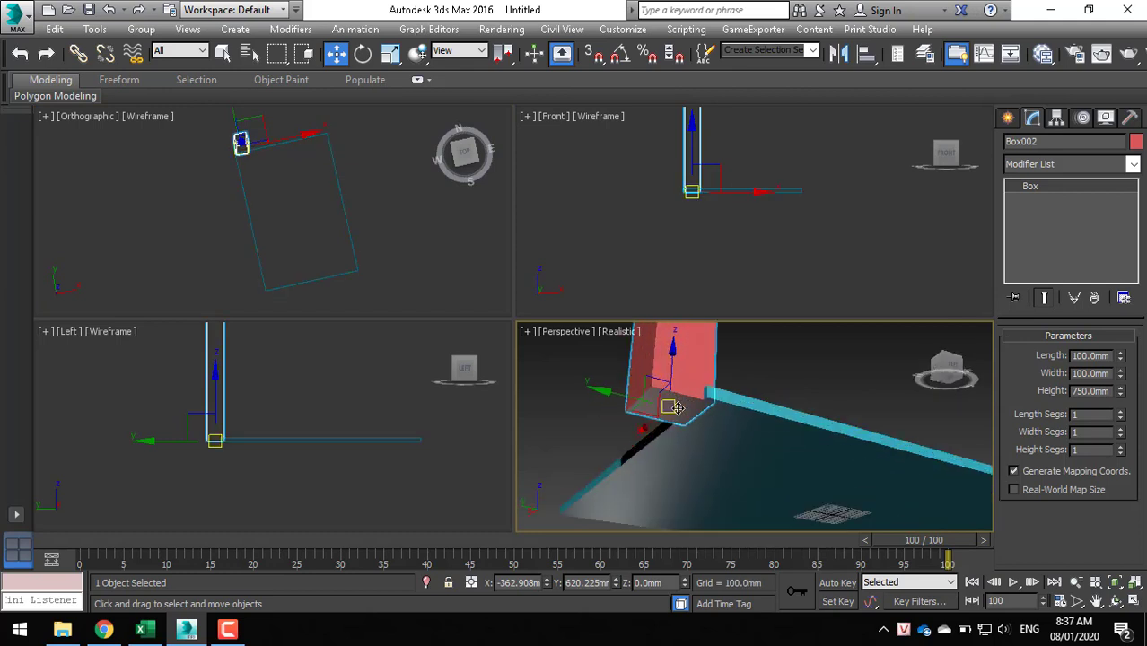
{"action": "left_click", "coordinate": [809, 379]}
{"action": "scroll", "coordinate": [821, 430], "scroll_direction": "up", "scroll_amount": 2}
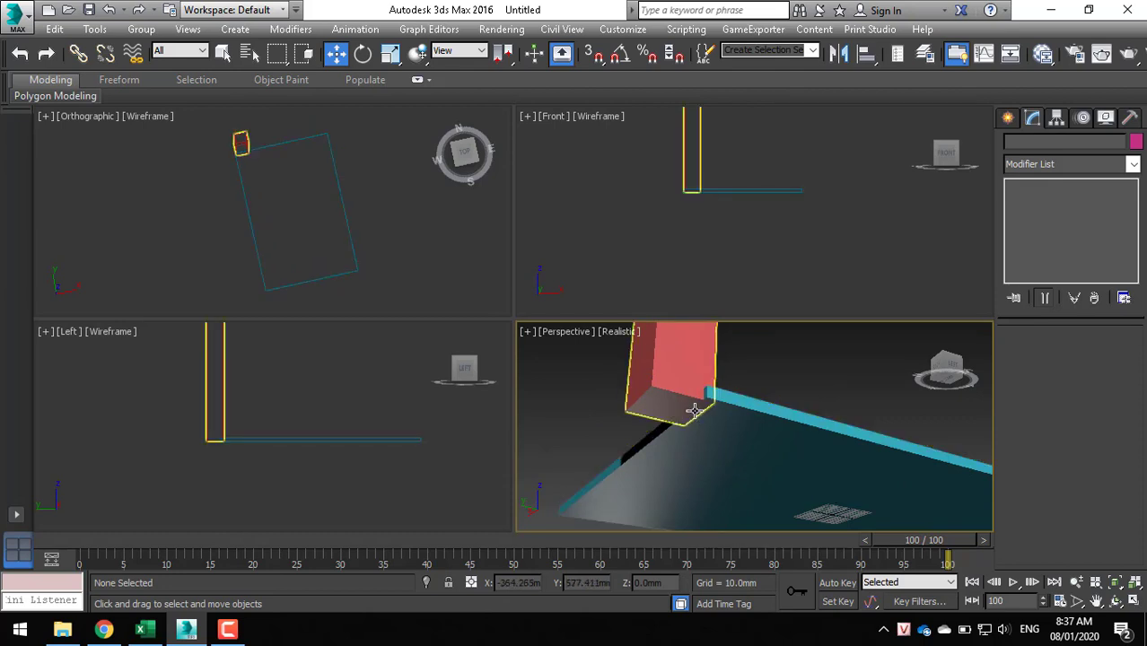
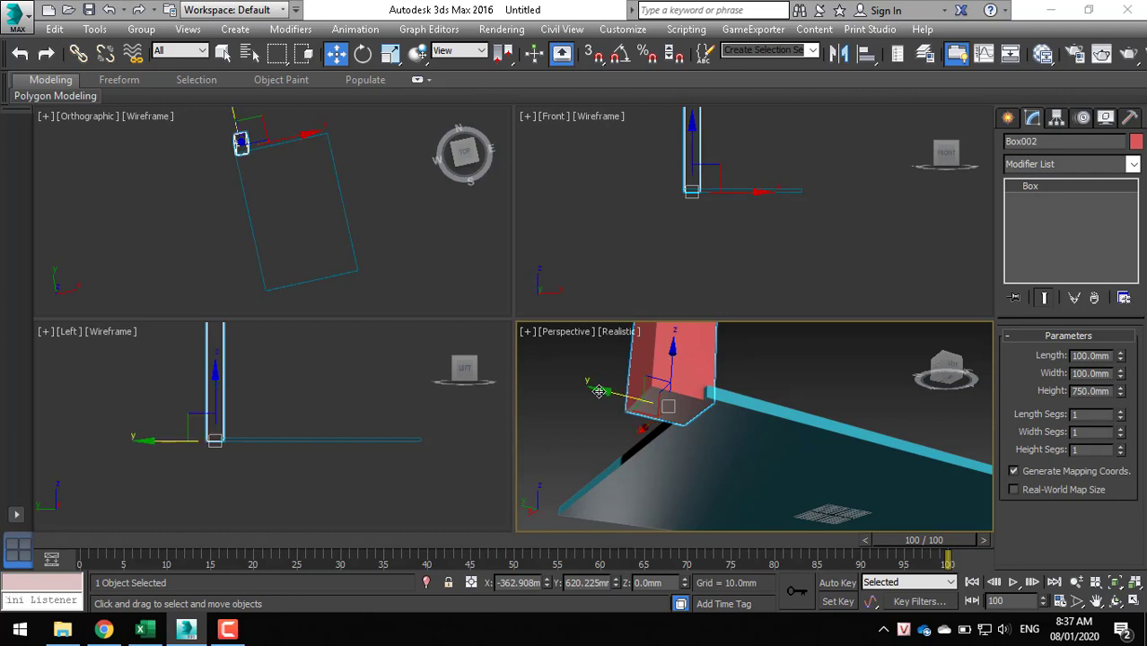
- Slide Box002 along its axis until the leg sits at the tabletop corner
{"action": "left_click_drag", "start_coordinate": [599, 391], "coordinate": [647, 391]}
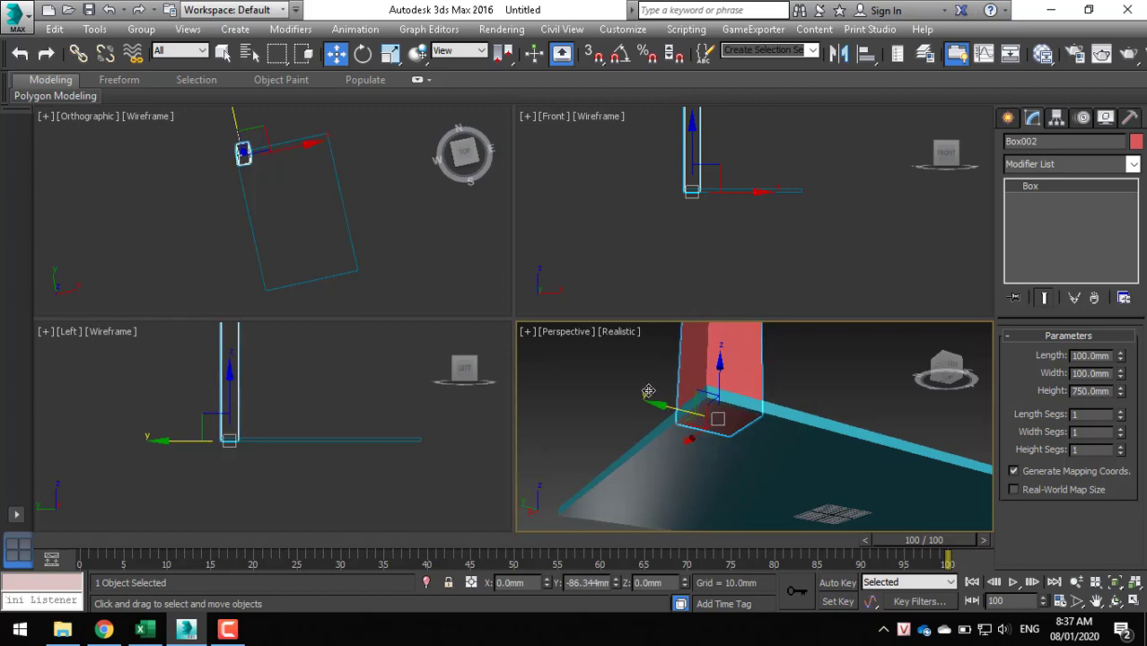
{"action": "left_click_drag", "start_coordinate": [647, 391], "coordinate": [648, 391]}
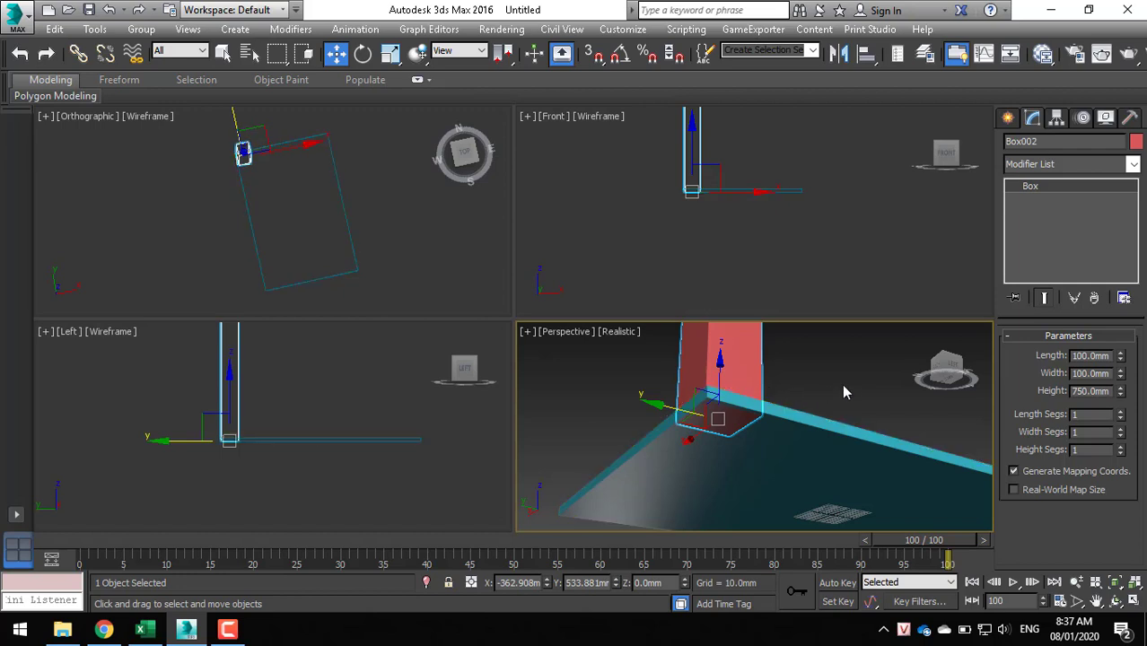
- Orbit the Perspective view and zoom out to show the full tabletop with its corner leg
{"action": "left_click", "coordinate": [944, 359]}
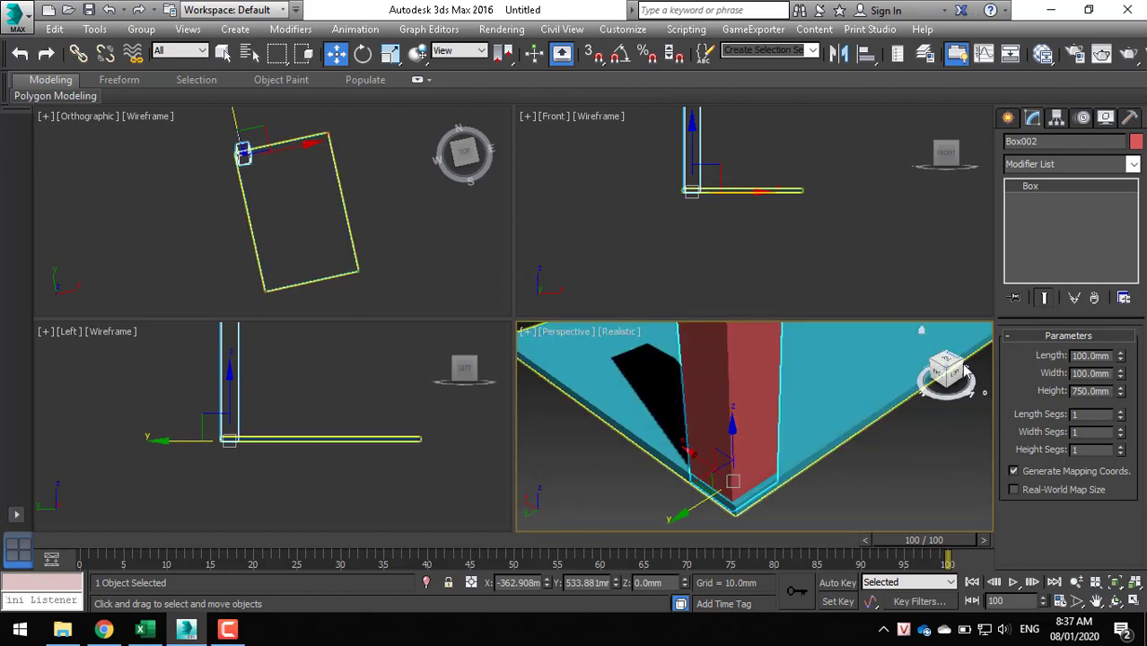
{"action": "left_click", "coordinate": [963, 357]}
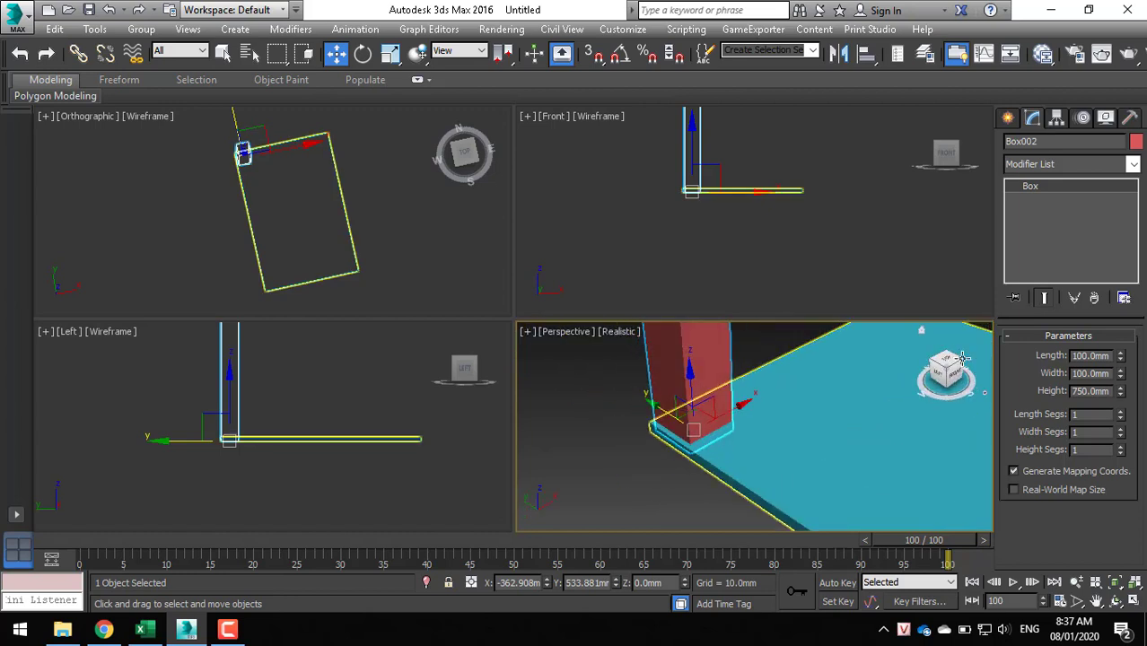
{"action": "scroll", "coordinate": [803, 471], "scroll_direction": "down", "scroll_amount": 3}
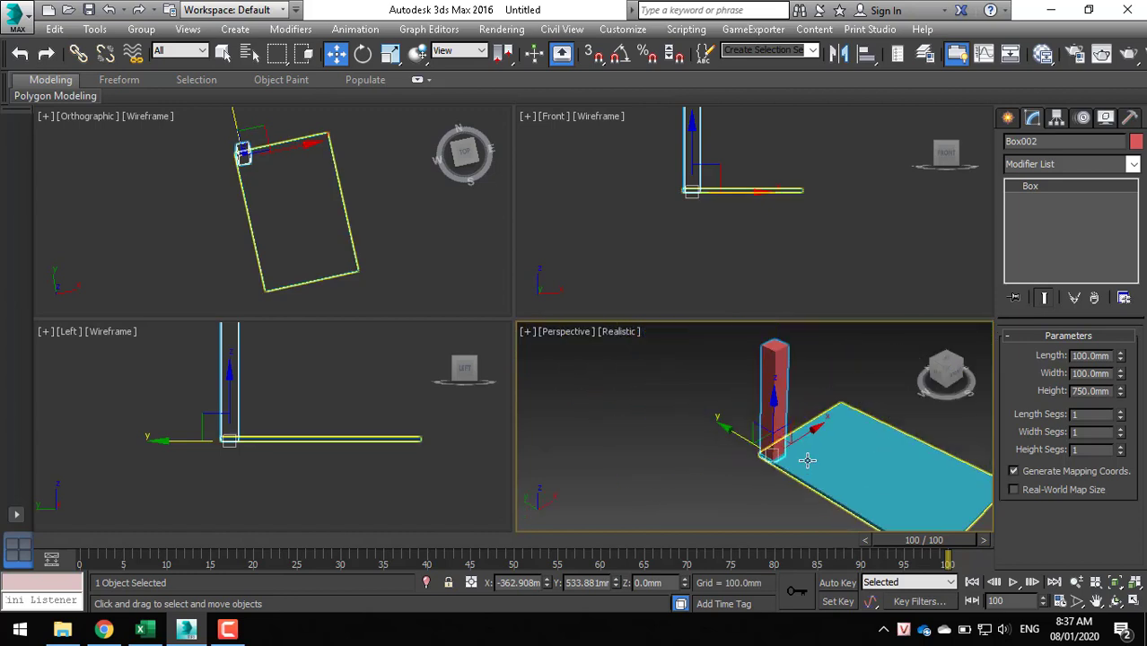
{"action": "scroll", "coordinate": [804, 462], "scroll_direction": "down", "scroll_amount": 2}
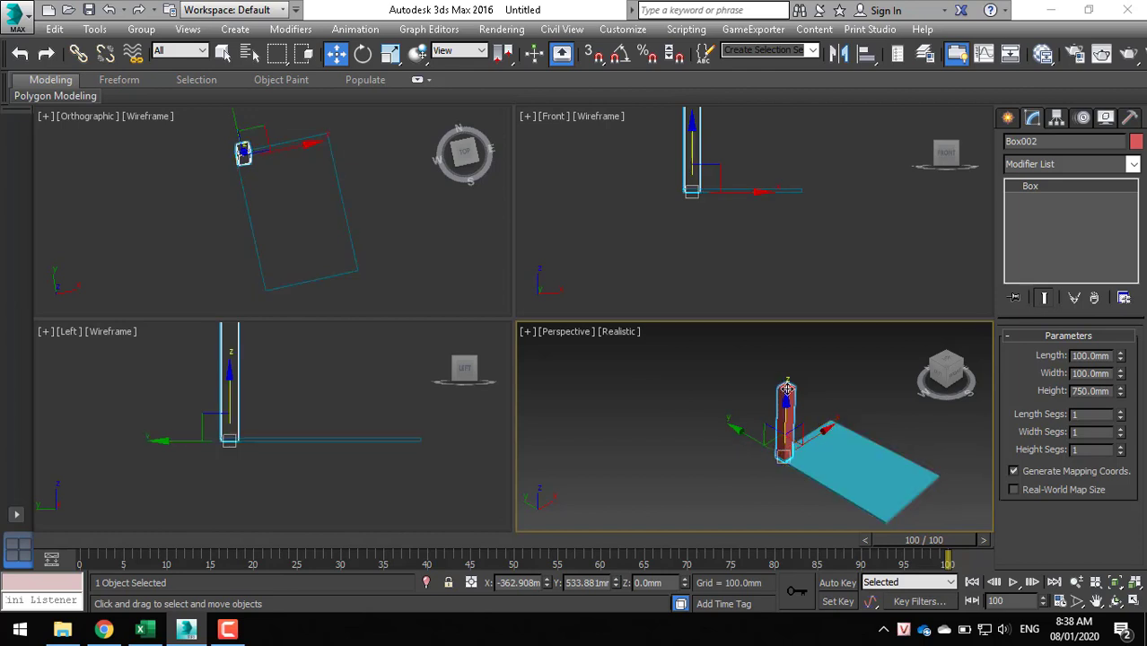
- Move the leg box down along Z to about -294.363 mm, below the tabletop
{"action": "left_click_drag", "start_coordinate": [783, 391], "coordinate": [789, 449]}
{"action": "right_click", "coordinate": [790, 449]}
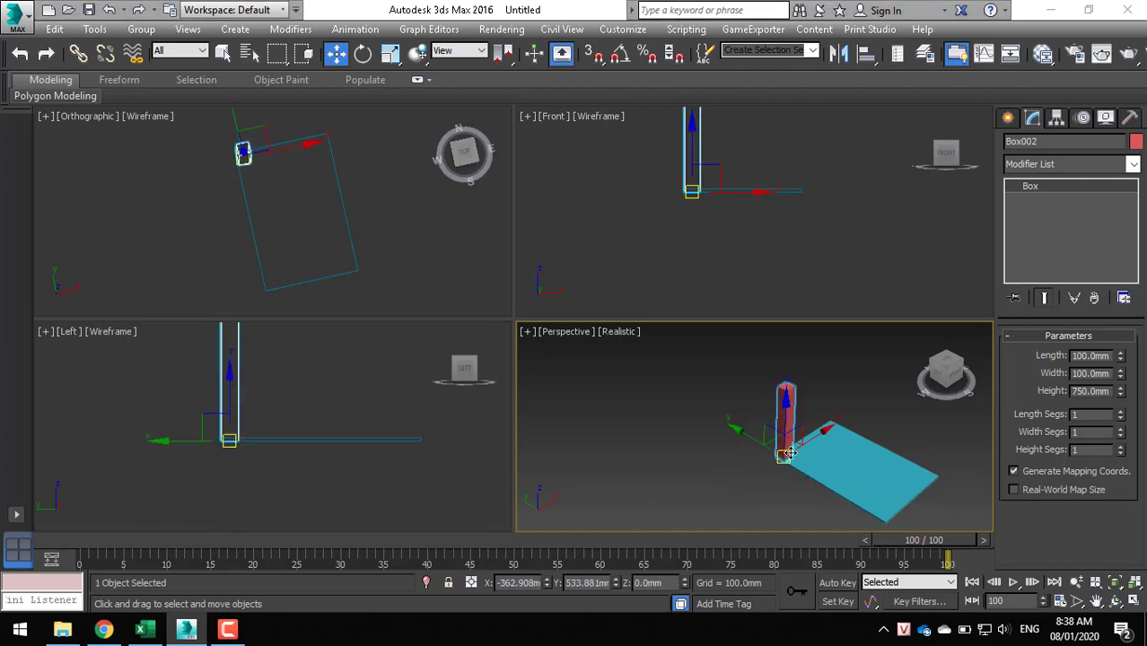
{"action": "left_click_drag", "start_coordinate": [785, 406], "coordinate": [788, 436]}
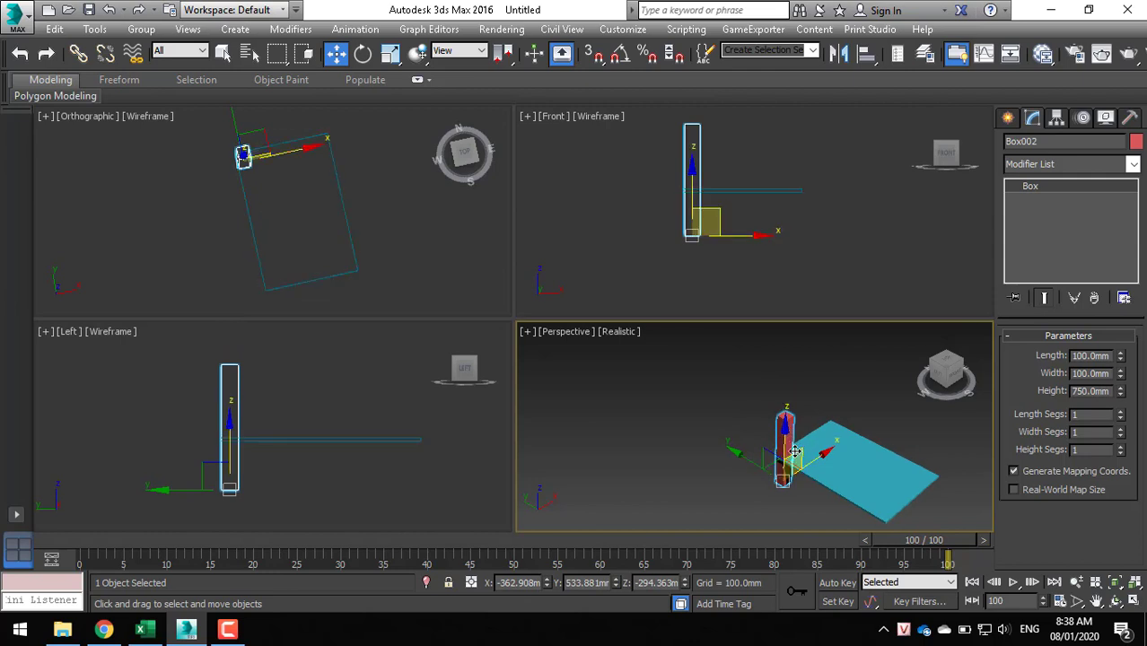
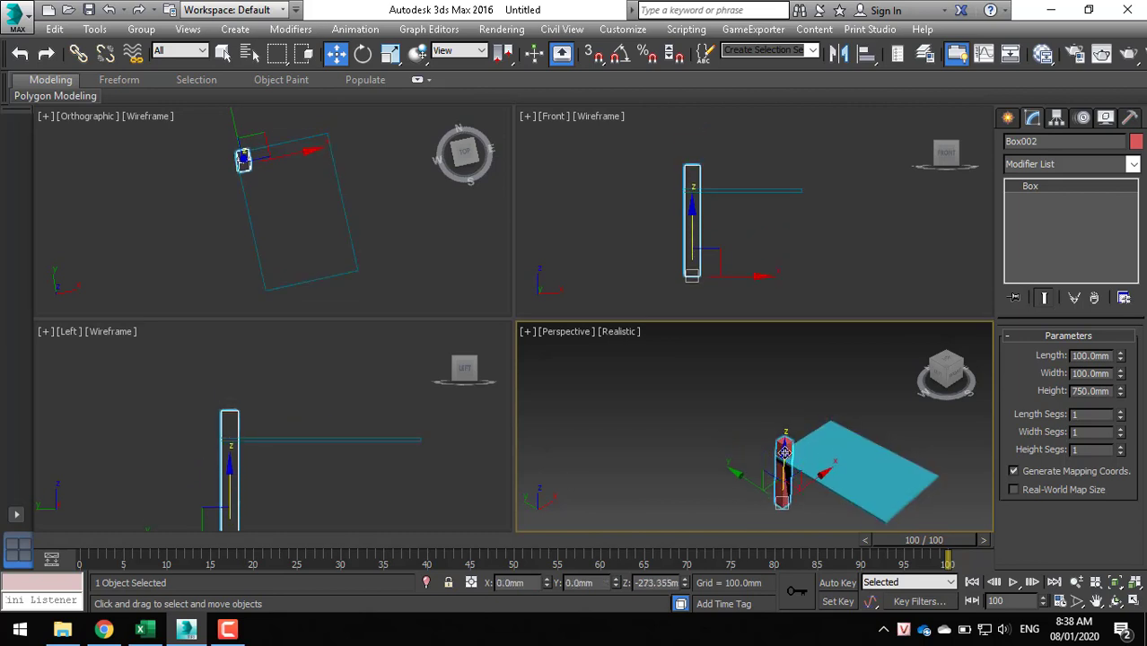
- Lower the red leg Box002 along Z beneath the tabletop corner and orbit to check it
{"action": "left_click_drag", "start_coordinate": [784, 453], "coordinate": [788, 462]}
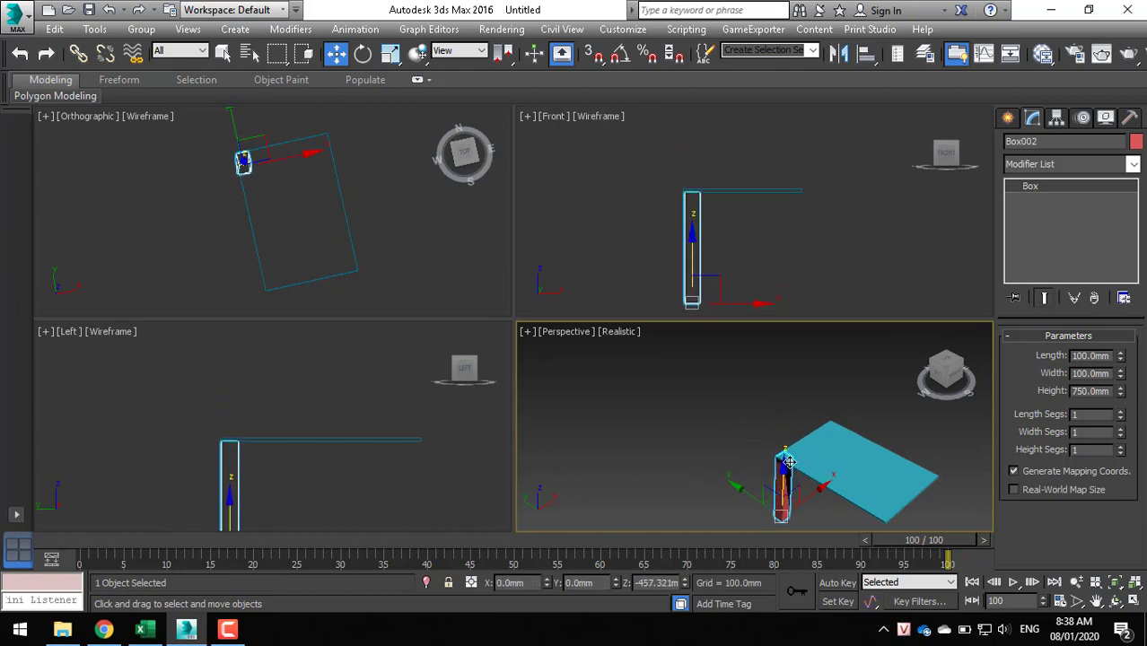
{"action": "left_click", "coordinate": [724, 469]}
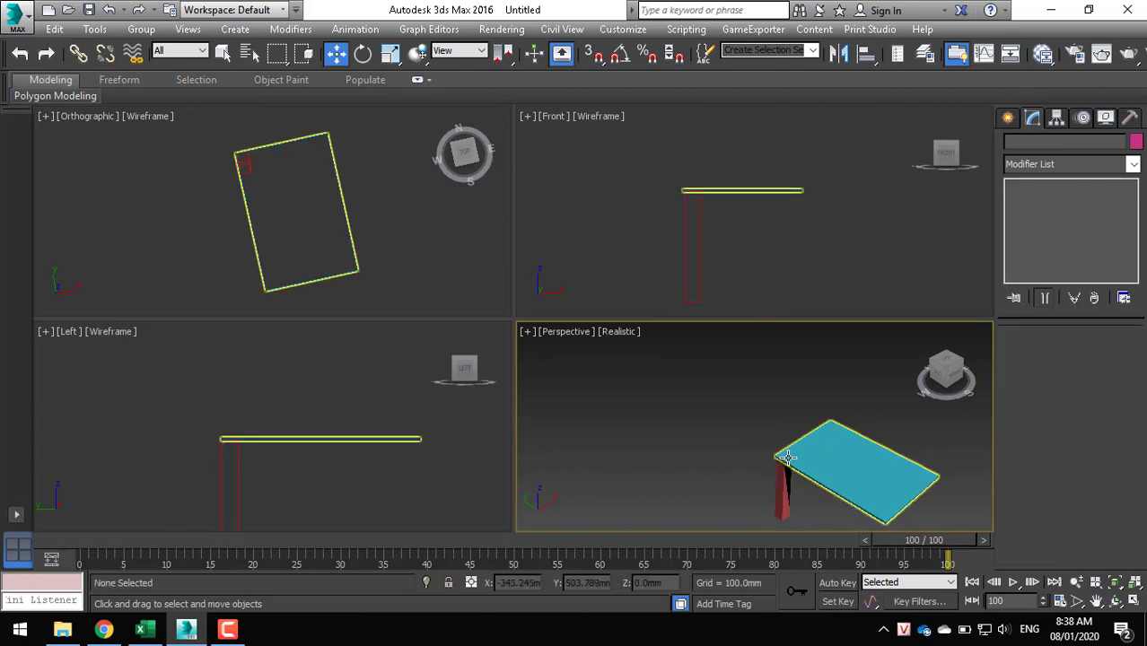
{"action": "middle_click_drag", "start_coordinate": [786, 458], "coordinate": [711, 420]}
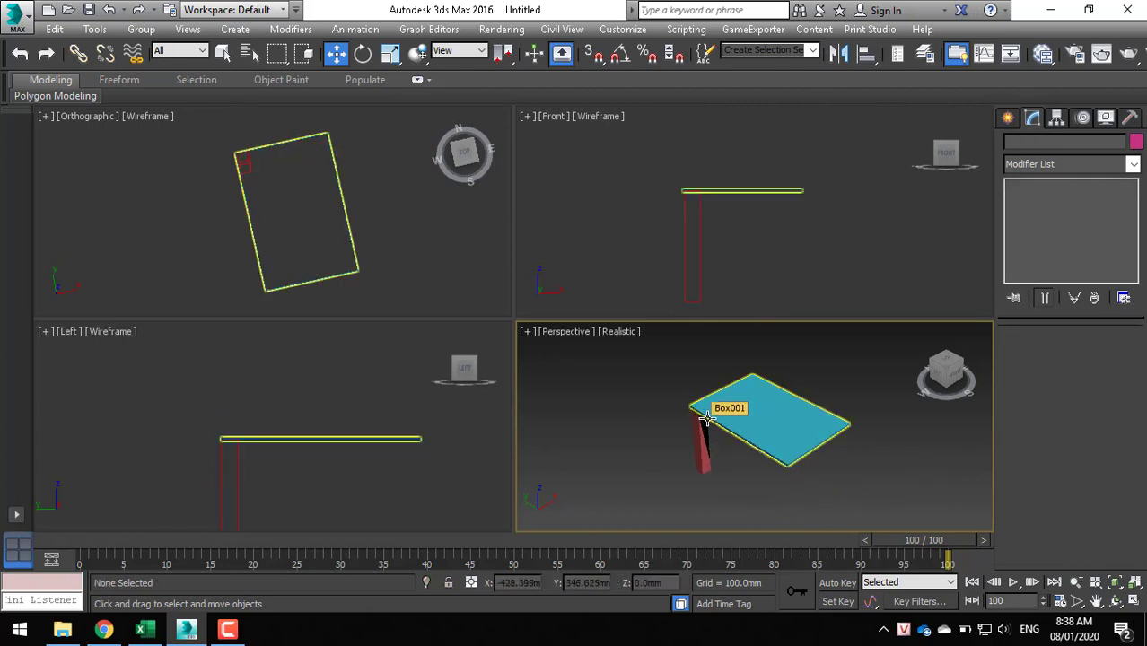
{"action": "middle_click_drag", "start_coordinate": [724, 410], "coordinate": [786, 399], "text": "alt"}
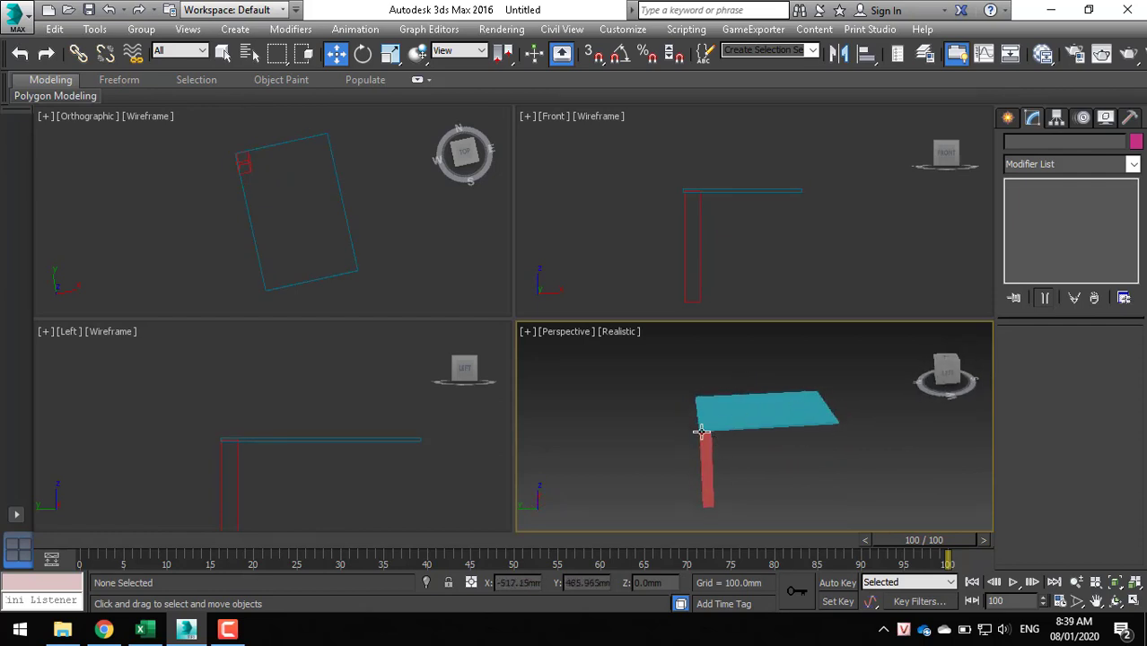
{"action": "middle_click_drag", "start_coordinate": [702, 430], "coordinate": [730, 363], "text": "alt"}
- Zoom and pan the Perspective view to recentre the table
{"action": "scroll", "coordinate": [728, 367], "scroll_direction": "up", "scroll_amount": 2}
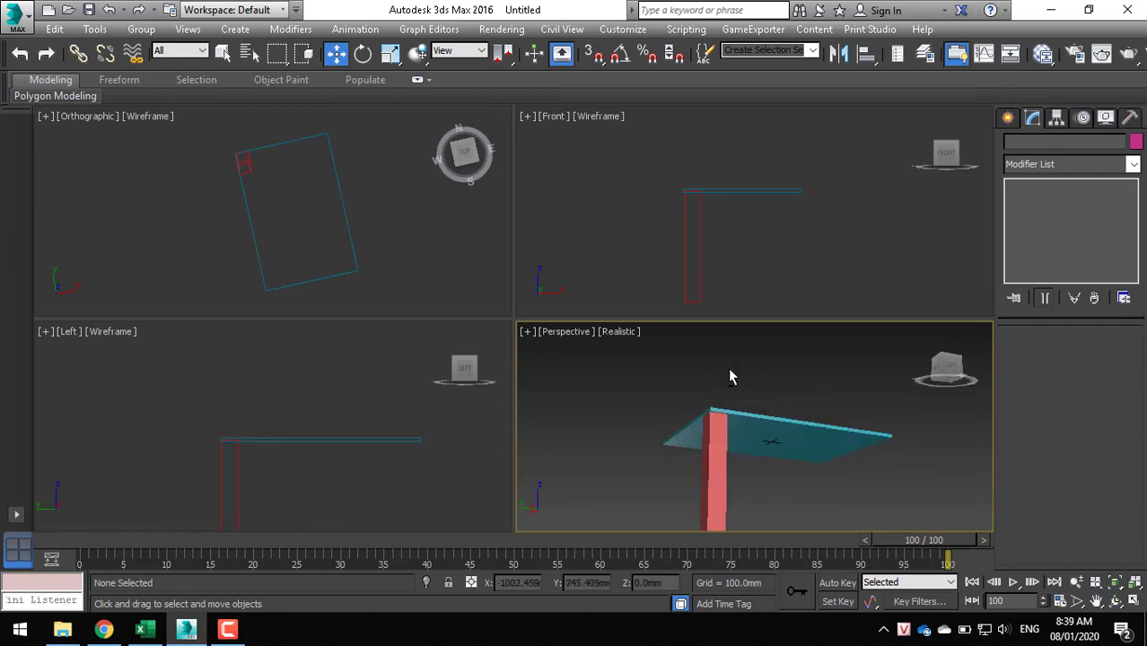
{"action": "scroll", "coordinate": [727, 367], "scroll_direction": "up", "scroll_amount": 4}
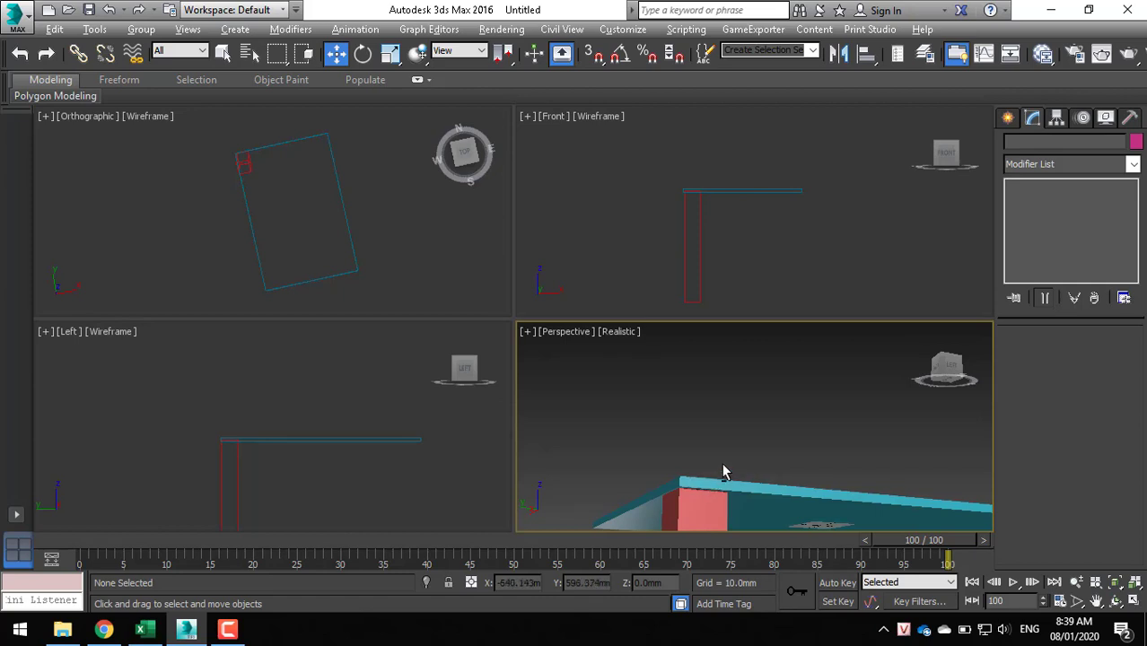
{"action": "scroll", "coordinate": [722, 470], "scroll_direction": "down", "scroll_amount": 2}
{"action": "scroll", "coordinate": [682, 489], "scroll_direction": "up", "scroll_amount": 3}
{"action": "scroll", "coordinate": [648, 496], "scroll_direction": "down", "scroll_amount": 2}
{"action": "scroll", "coordinate": [772, 467], "scroll_direction": "down", "scroll_amount": 2}
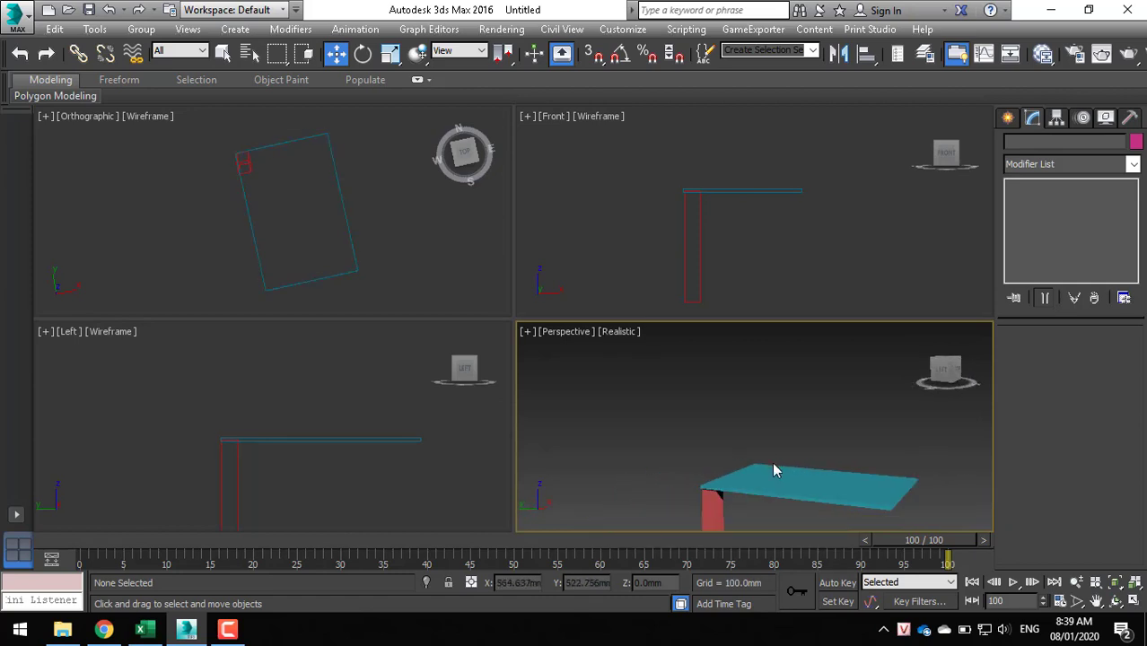
{"action": "scroll", "coordinate": [773, 473], "scroll_direction": "down", "scroll_amount": 1}
{"action": "mouse_move", "coordinate": [772, 479]}
{"action": "middle_mouse_down"}
{"action": "mouse_move", "coordinate": [769, 499]}
{"action": "mouse_move", "coordinate": [740, 438]}
{"action": "mouse_move", "coordinate": [785, 393]}
{"action": "mouse_move", "coordinate": [772, 443]}
{"action": "mouse_move", "coordinate": [727, 459]}
{"action": "mouse_move", "coordinate": [770, 399]}
{"action": "mouse_move", "coordinate": [739, 429]}
{"action": "middle_mouse_up"}
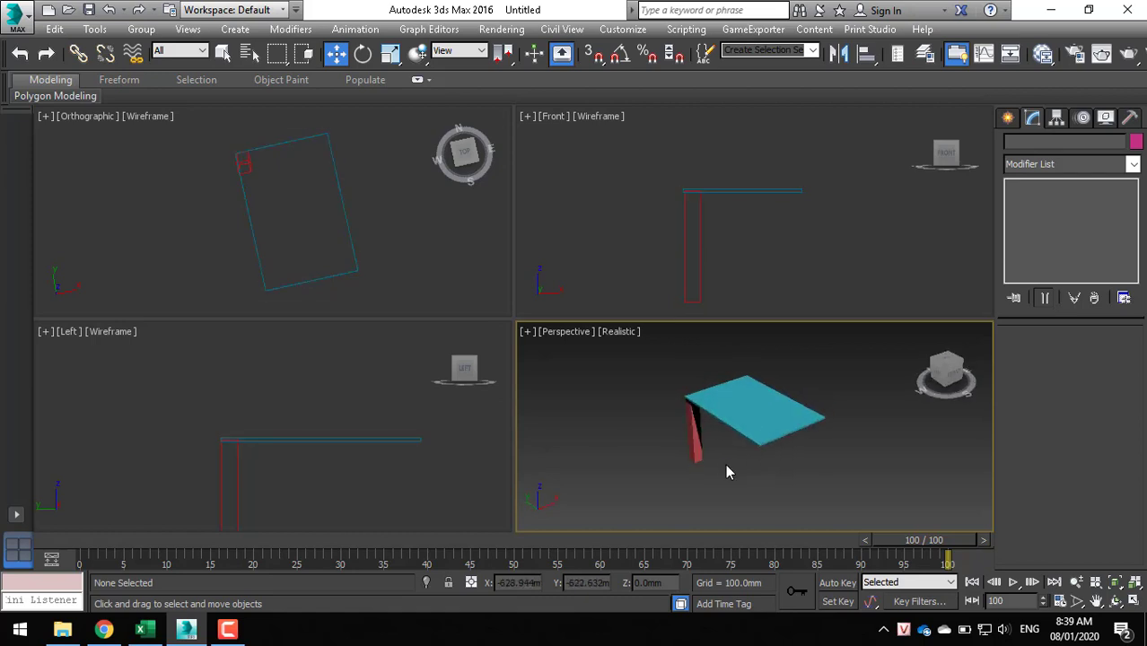
- Shift-drag Box002 along X to make a copy, Box003, at the opposite tabletop corner
{"action": "left_click", "coordinate": [693, 440]}
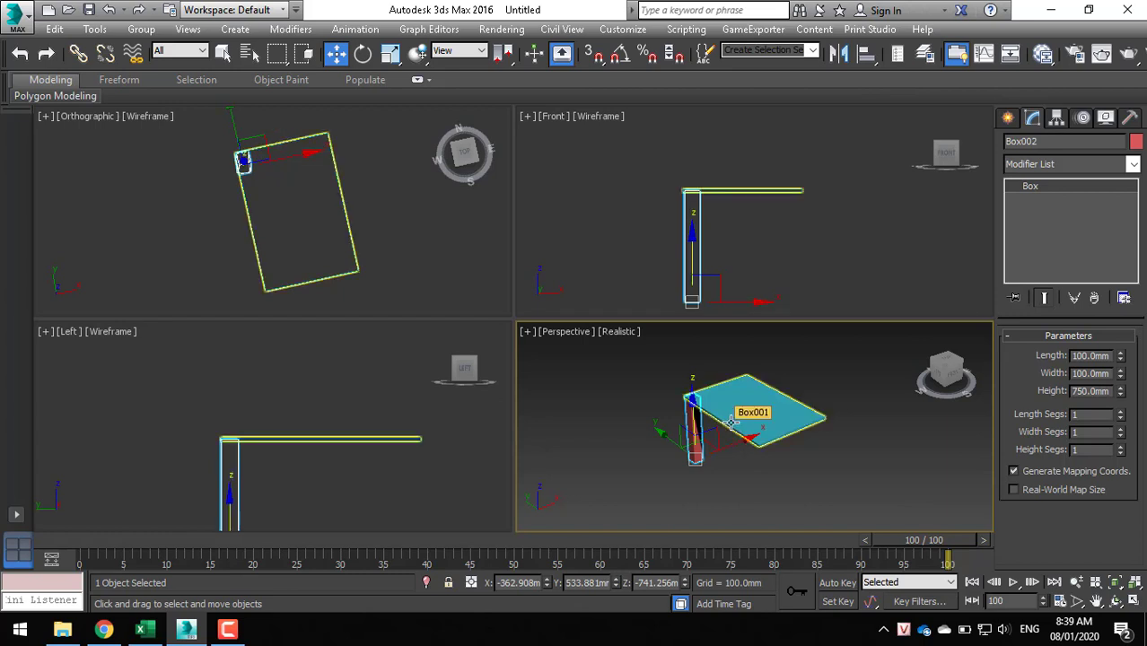
{"action": "left_click_drag", "start_coordinate": [749, 436], "coordinate": [796, 420], "text": "shift"}
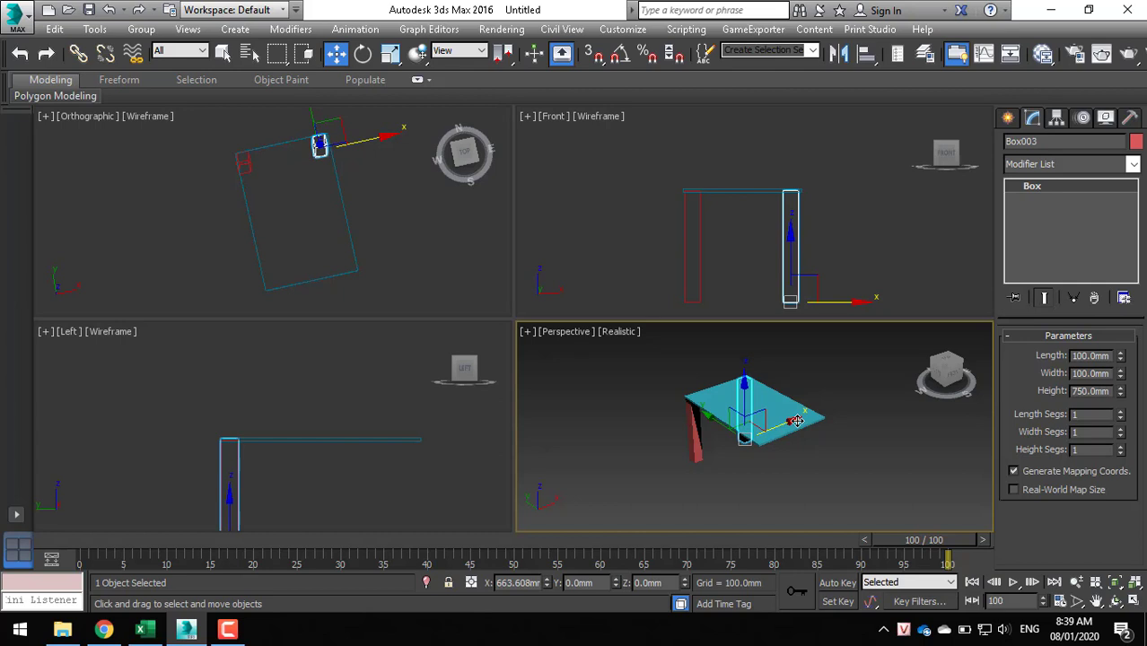
{"action": "left_click_drag", "start_coordinate": [796, 420], "coordinate": [797, 421], "text": "shift"}
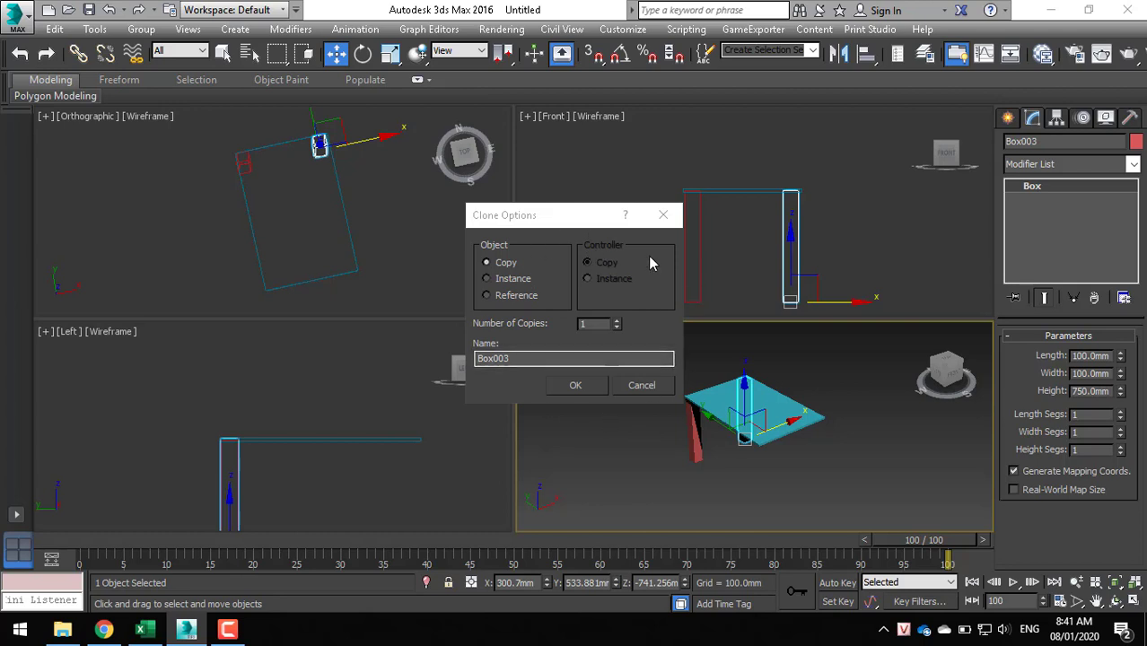
{"action": "left_click", "coordinate": [575, 386]}
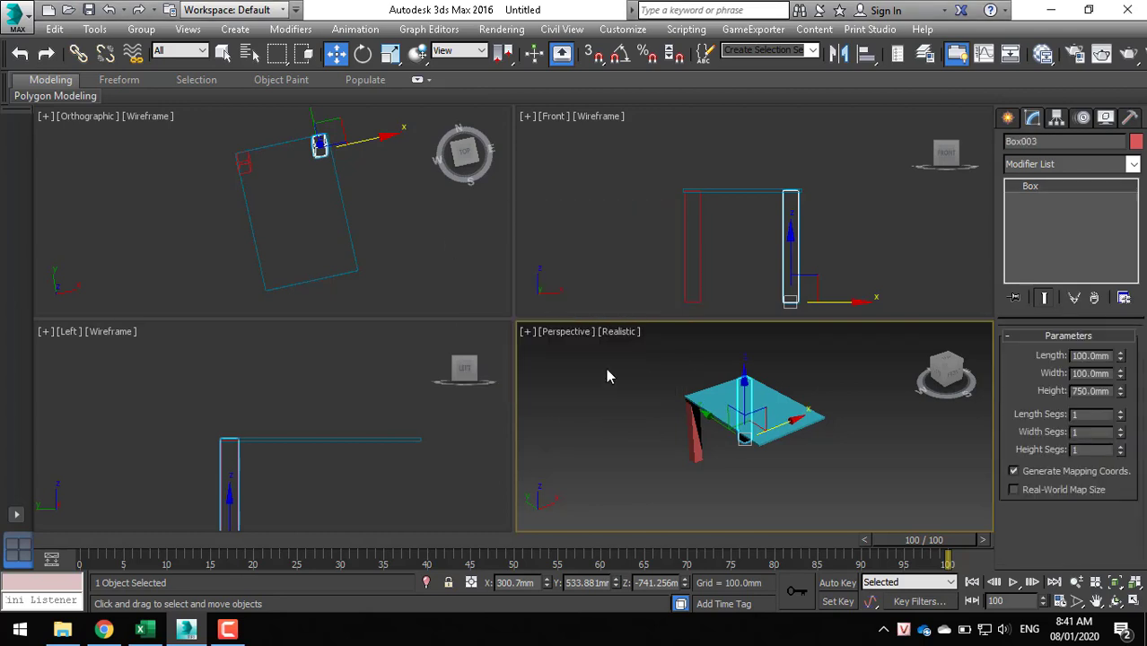
{"action": "left_click", "coordinate": [775, 441]}
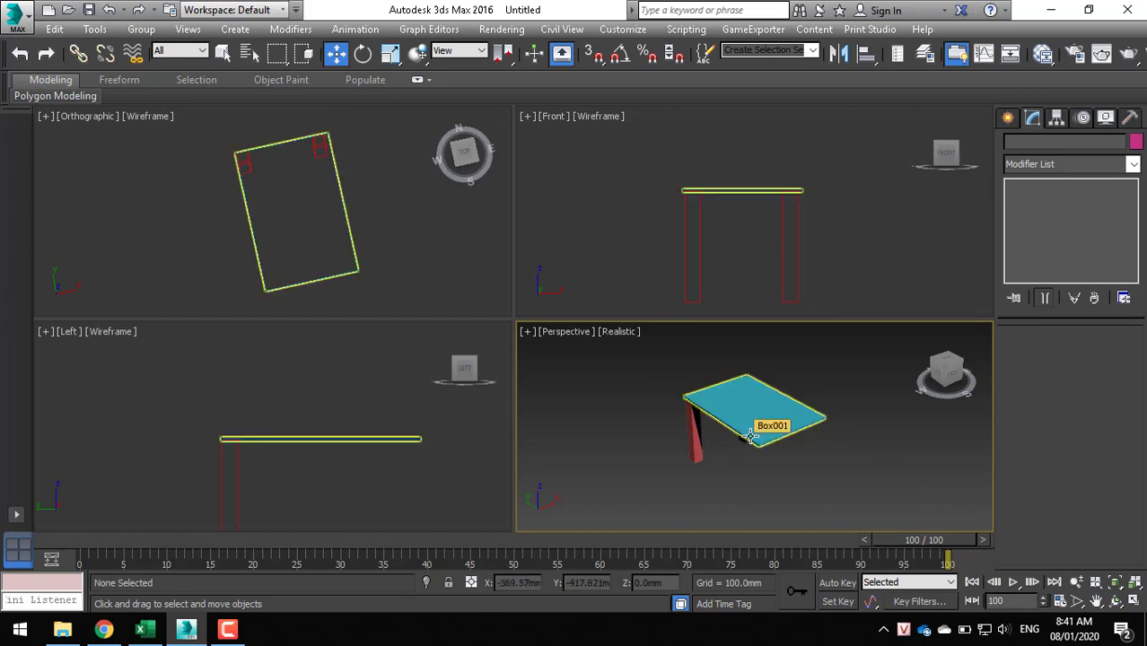
- Orbit the Perspective view and try box-selecting the legs in the Perspective and Front views
{"action": "mouse_move", "coordinate": [752, 435]}
{"action": "middle_mouse_down", "text": "alt"}
{"action": "mouse_move", "coordinate": [732, 362]}
{"action": "mouse_move", "coordinate": [800, 432]}
{"action": "middle_mouse_up", "text": "alt"}
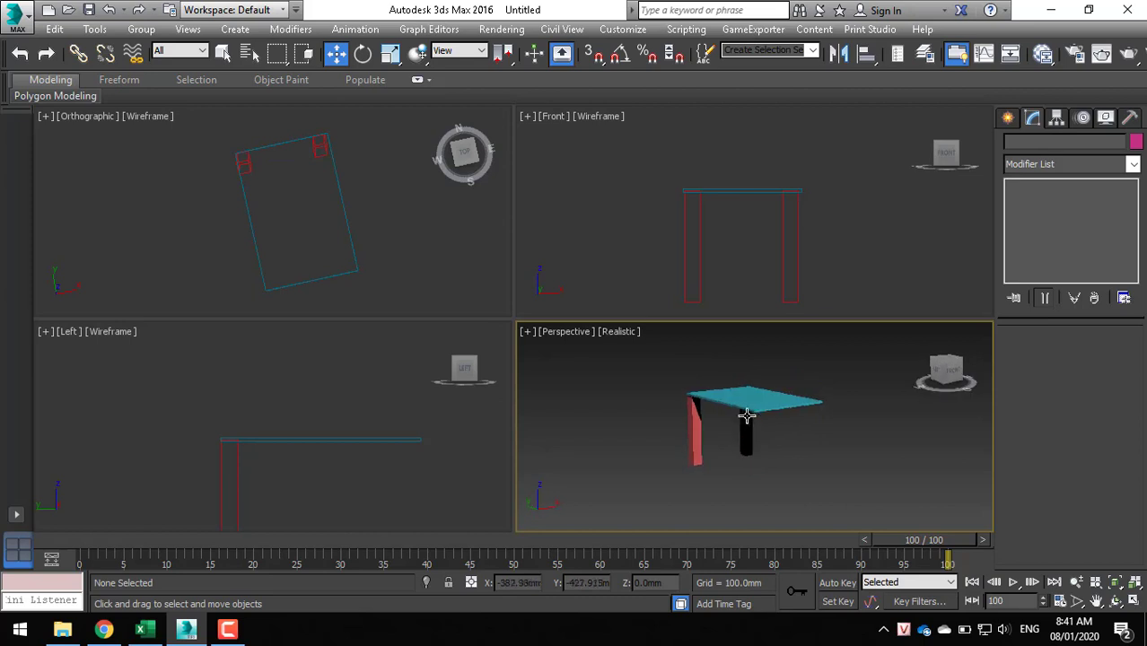
{"action": "left_click", "coordinate": [765, 266]}
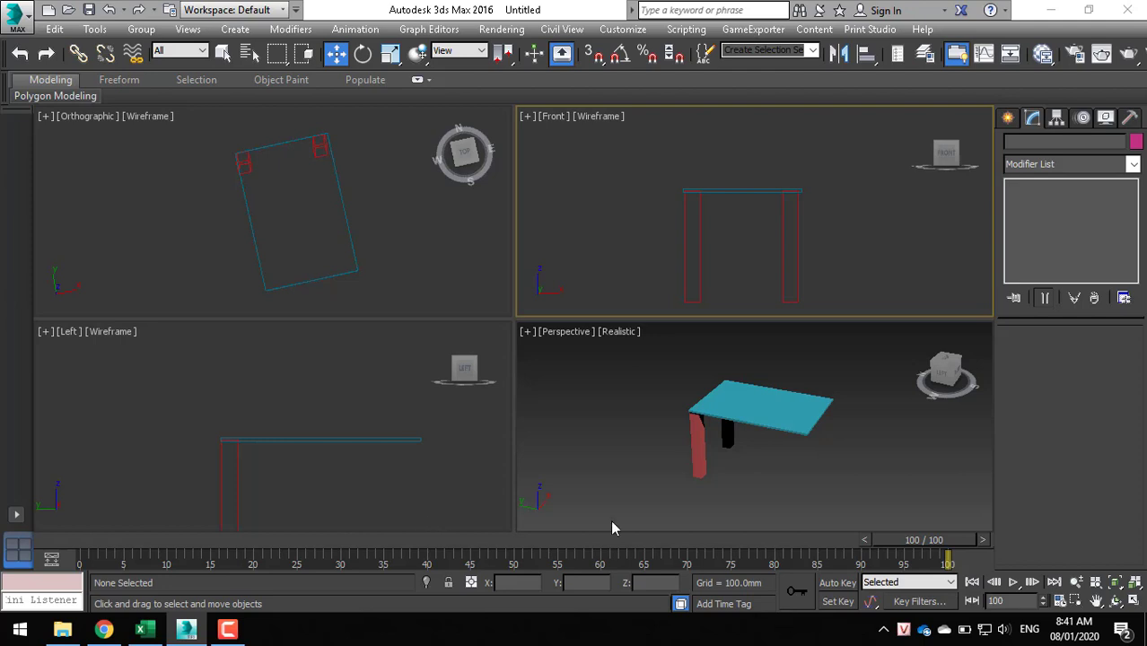
{"action": "left_click_drag", "start_coordinate": [777, 501], "coordinate": [650, 446]}
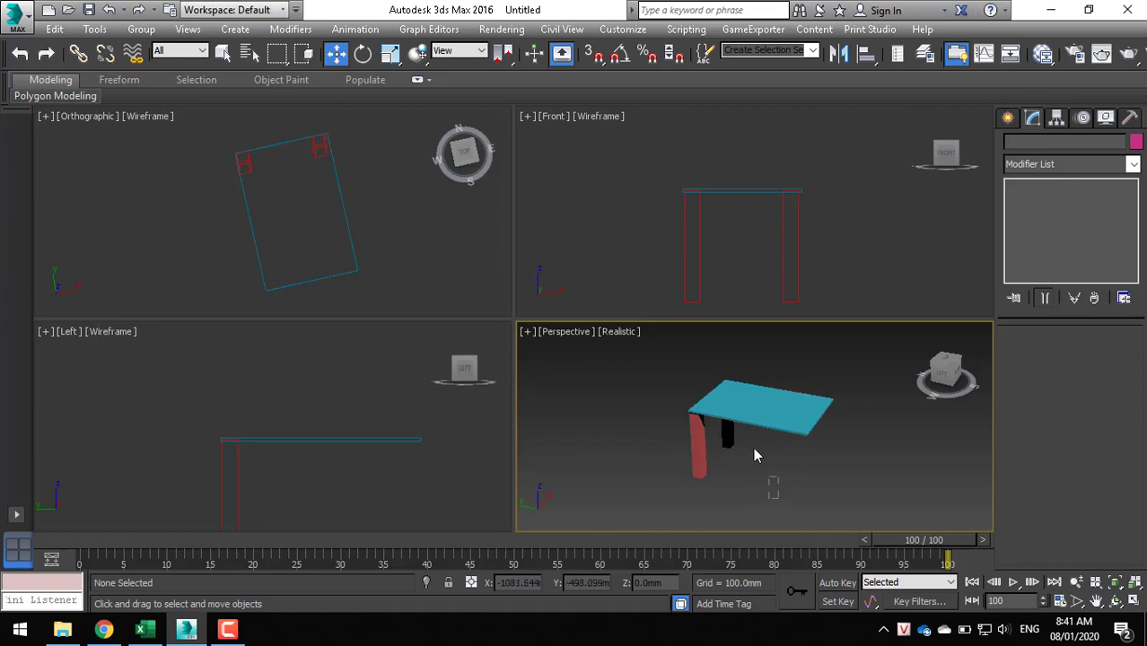
{"action": "mouse_move", "coordinate": [778, 498]}
{"action": "left_mouse_down"}
{"action": "mouse_move", "coordinate": [654, 441]}
{"action": "mouse_move", "coordinate": [754, 523]}
{"action": "mouse_move", "coordinate": [700, 453]}
{"action": "left_mouse_up"}
{"action": "left_click", "coordinate": [742, 492]}
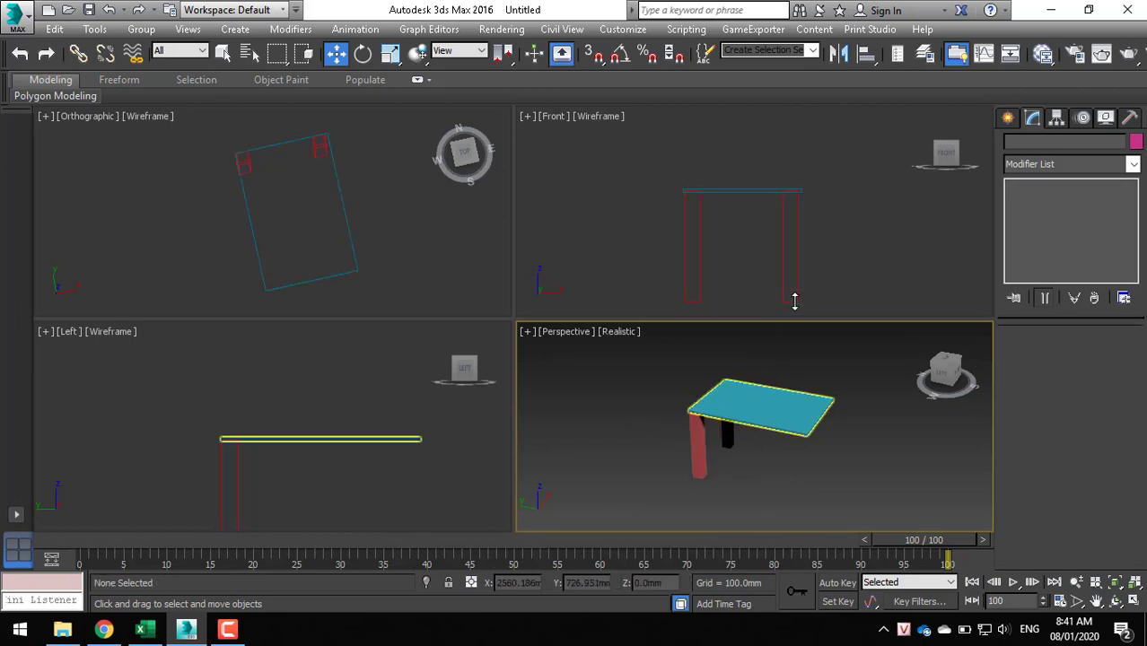
{"action": "left_click", "coordinate": [740, 268]}
{"action": "left_click_drag", "start_coordinate": [836, 262], "coordinate": [629, 252]}
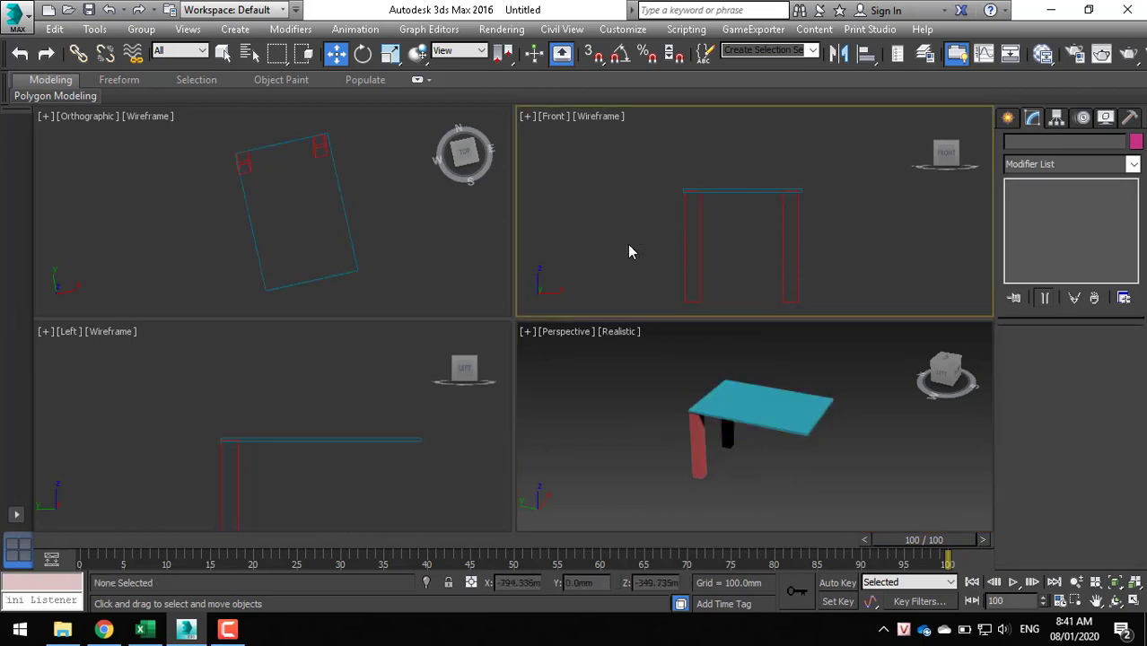
- Pick Box002 and Box003, then window-select both legs together in Perspective
{"action": "left_click", "coordinate": [698, 251]}
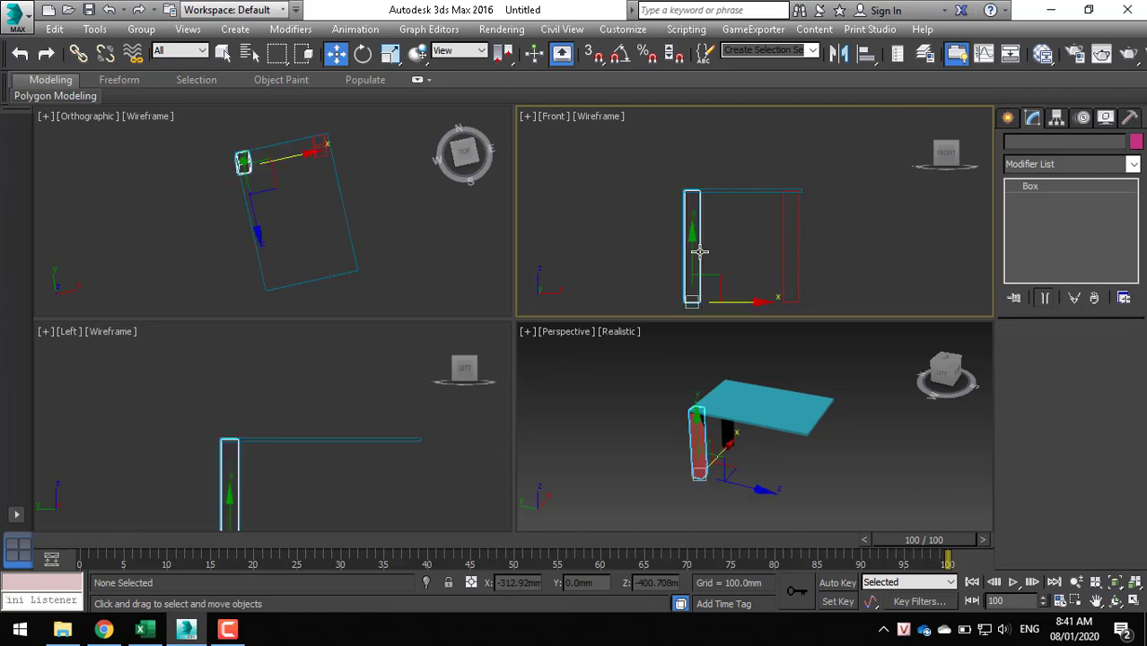
{"action": "left_click_drag", "start_coordinate": [700, 252], "coordinate": [790, 251], "text": "shift"}
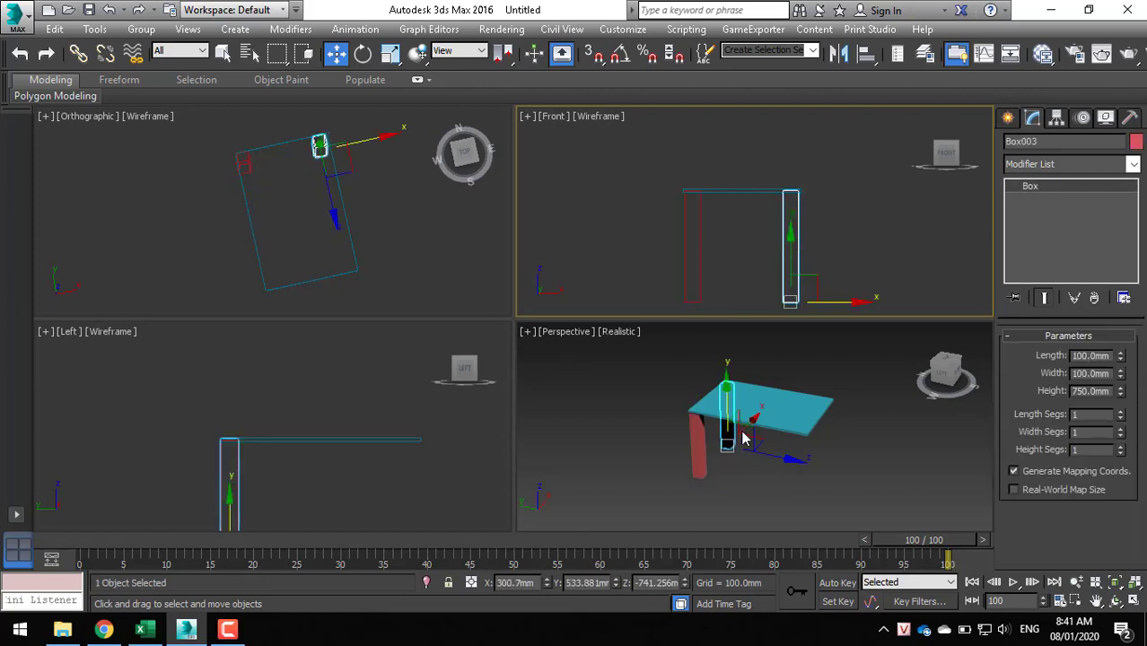
{"action": "left_click_drag", "start_coordinate": [644, 357], "coordinate": [750, 501]}
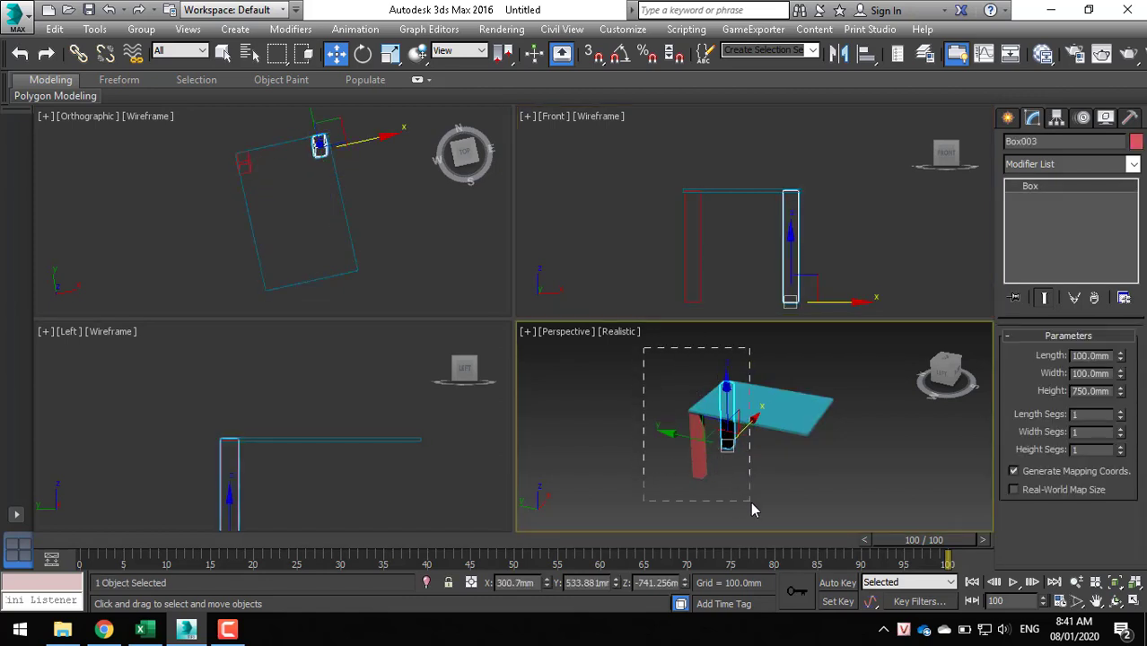
{"action": "mouse_move", "coordinate": [865, 369]}
{"action": "left_mouse_down"}
{"action": "mouse_move", "coordinate": [733, 489]}
{"action": "mouse_move", "coordinate": [756, 490]}
{"action": "left_mouse_up"}
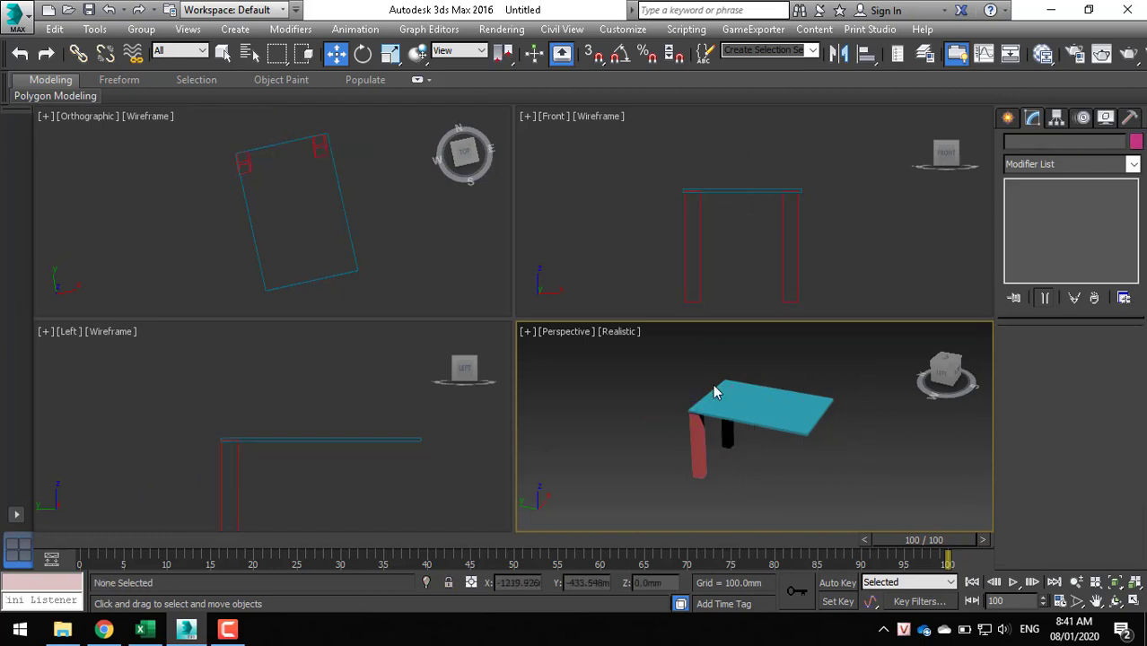
{"action": "left_click_drag", "start_coordinate": [652, 342], "coordinate": [760, 504]}
{"action": "left_click_drag", "start_coordinate": [762, 505], "coordinate": [768, 500]}
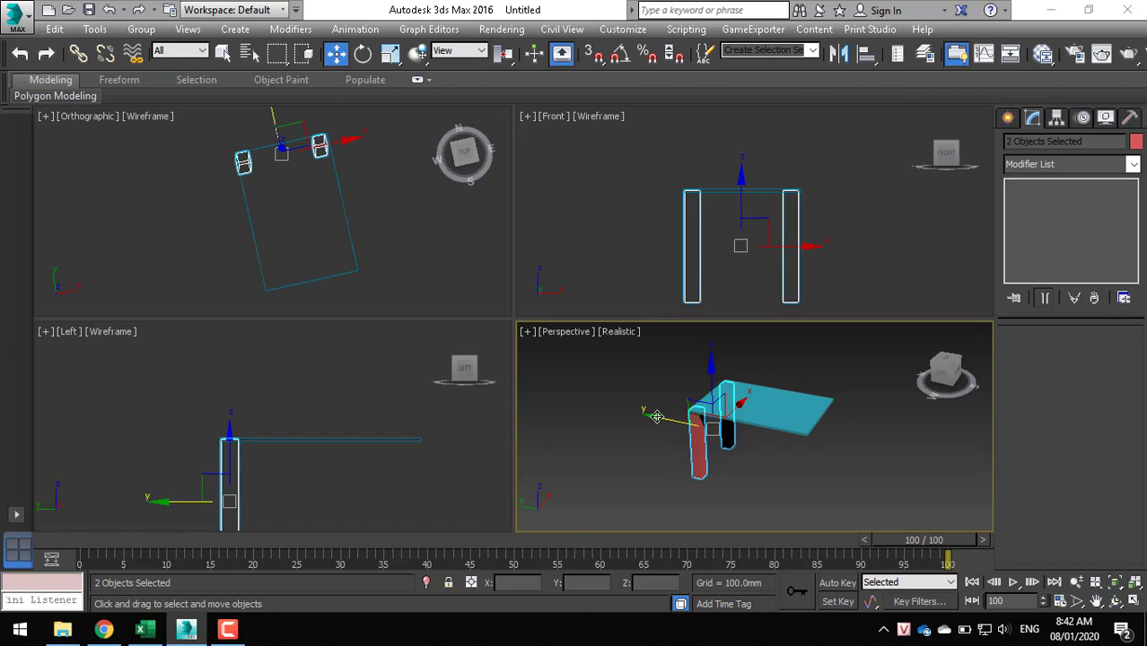
- Shift-drag both legs along Y to the tabletop's far end as copies, making four legs
{"action": "left_click_drag", "start_coordinate": [656, 417], "coordinate": [727, 451]}
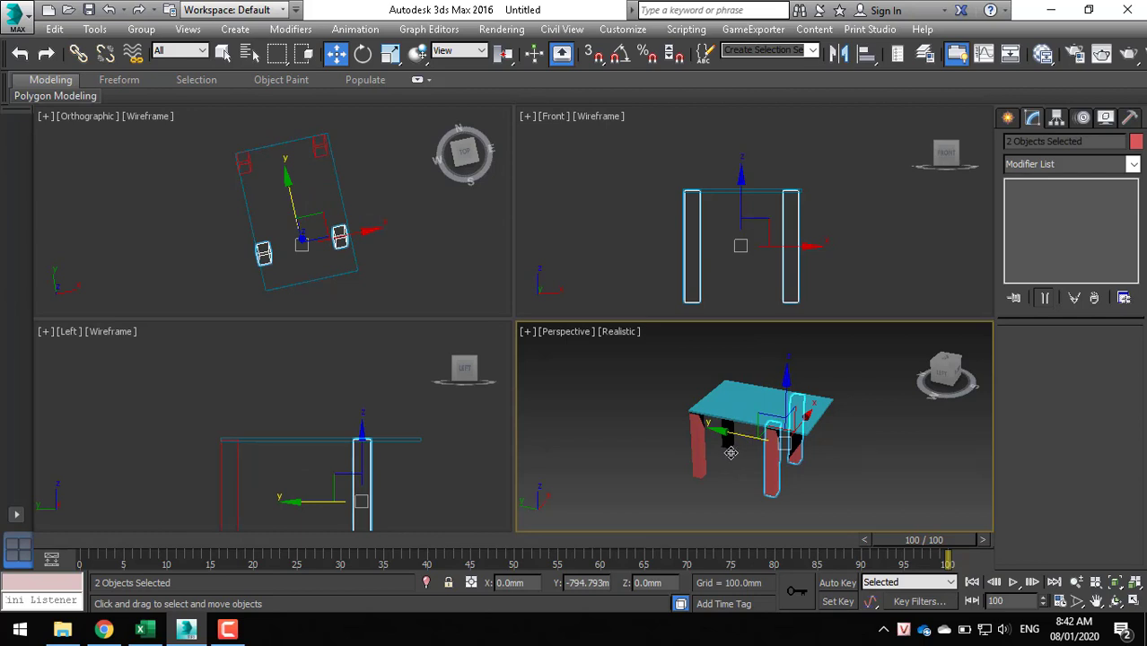
{"action": "left_click_drag", "start_coordinate": [727, 451], "coordinate": [755, 458]}
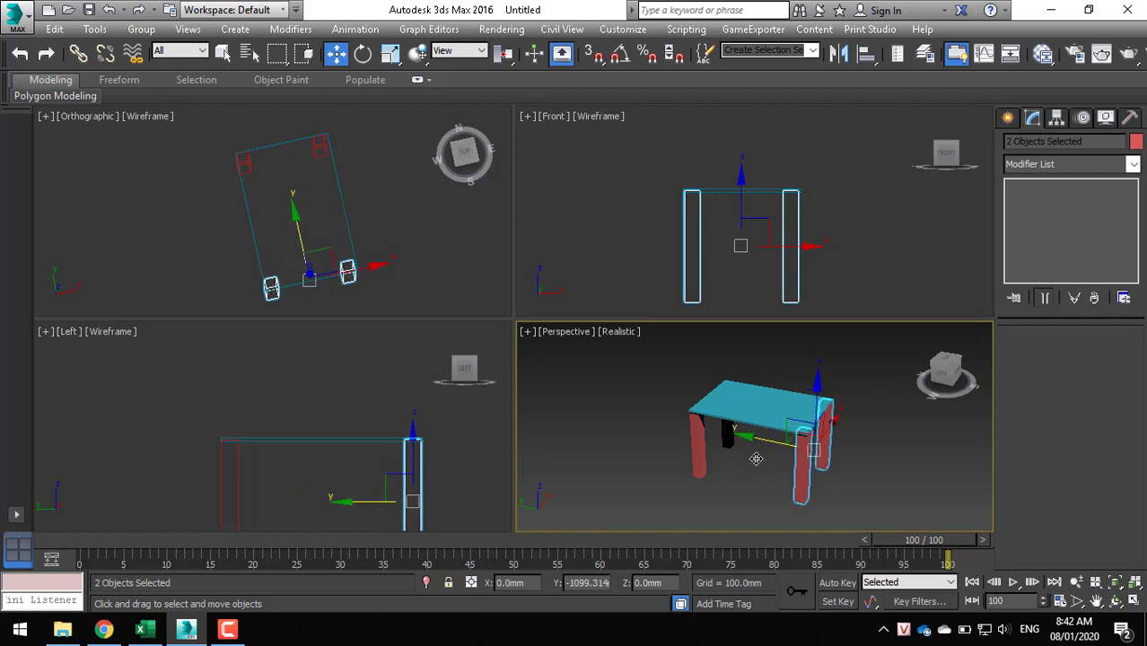
{"action": "left_click_drag", "start_coordinate": [754, 459], "coordinate": [753, 458], "text": "shift"}
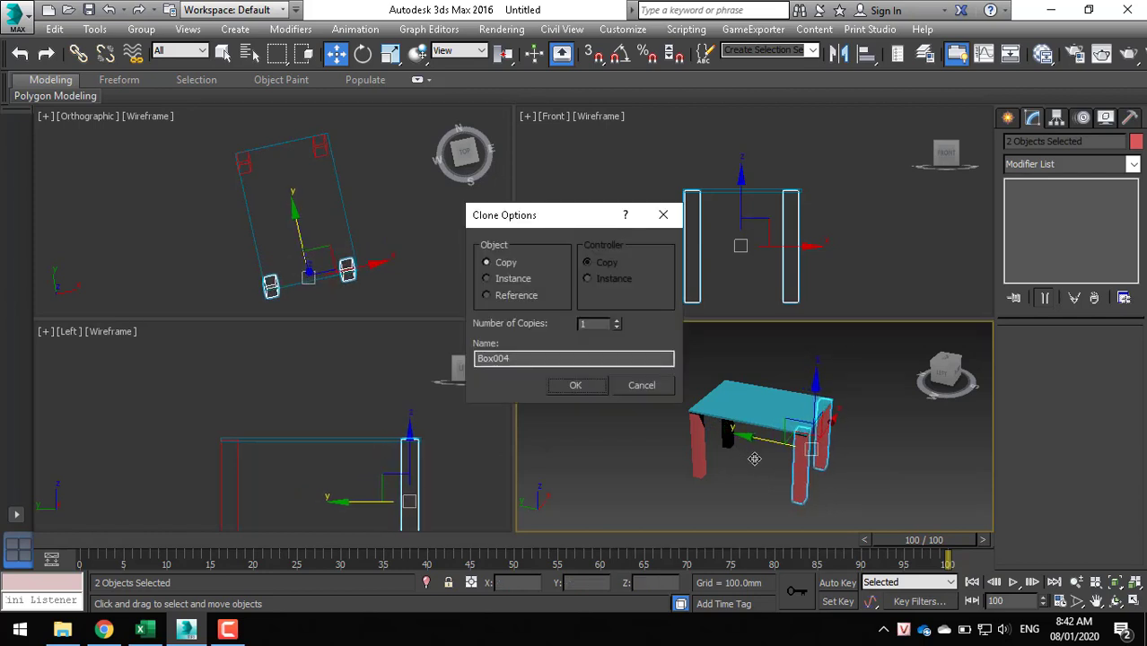
{"action": "left_click", "coordinate": [584, 380]}
{"action": "left_click", "coordinate": [593, 456]}
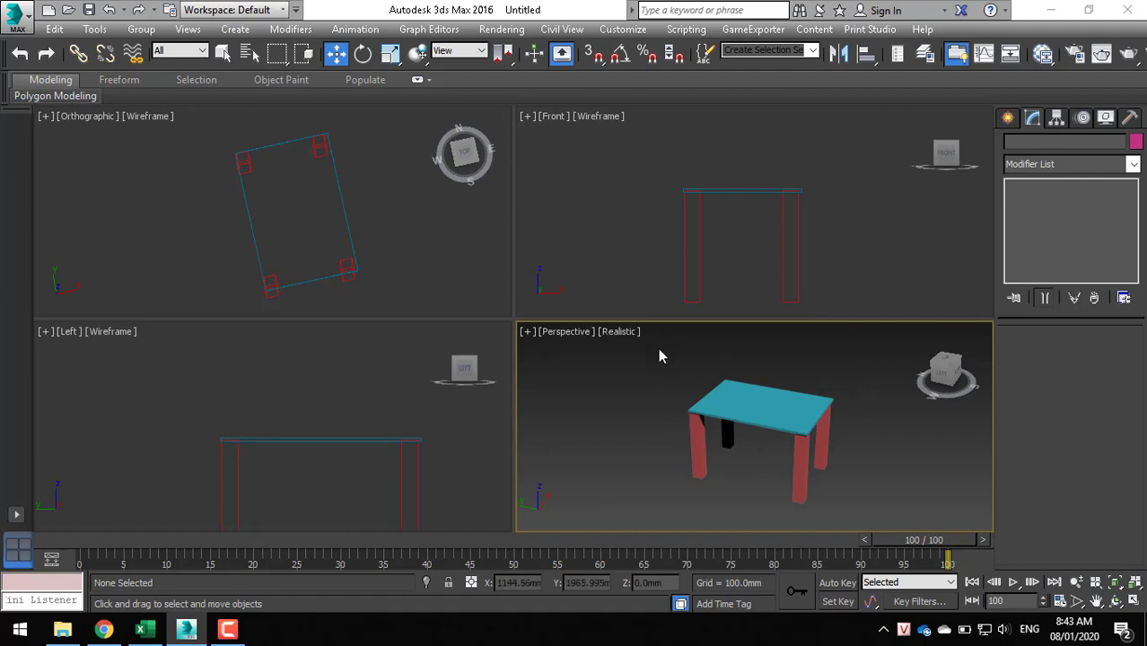
- Group the tabletop and four legs under the name 'Cai Ban'
{"action": "mouse_move", "coordinate": [653, 343]}
{"action": "left_mouse_down"}
{"action": "mouse_move", "coordinate": [757, 466]}
{"action": "mouse_move", "coordinate": [863, 525]}
{"action": "left_mouse_up"}
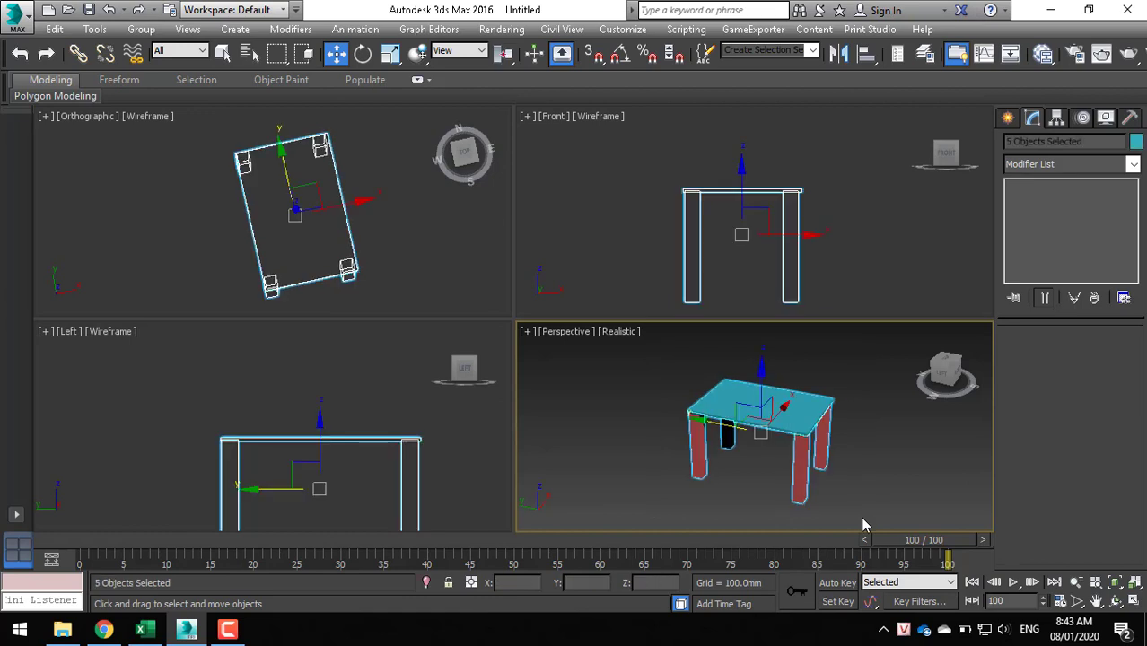
{"action": "left_click", "coordinate": [129, 36]}
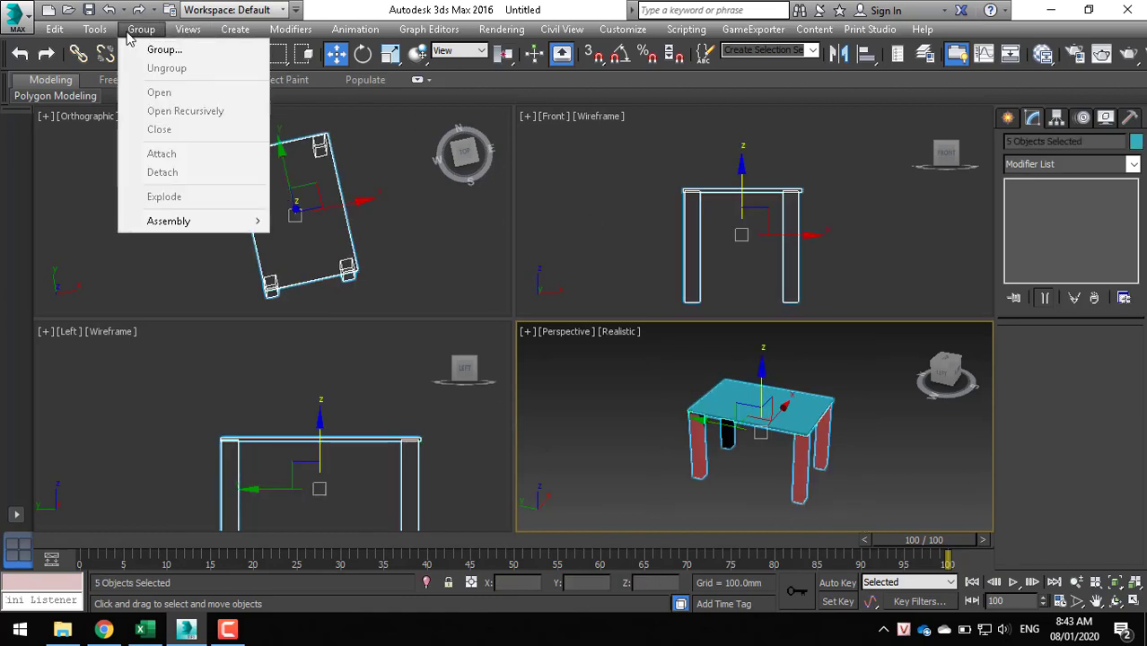
{"action": "left_click", "coordinate": [139, 49]}
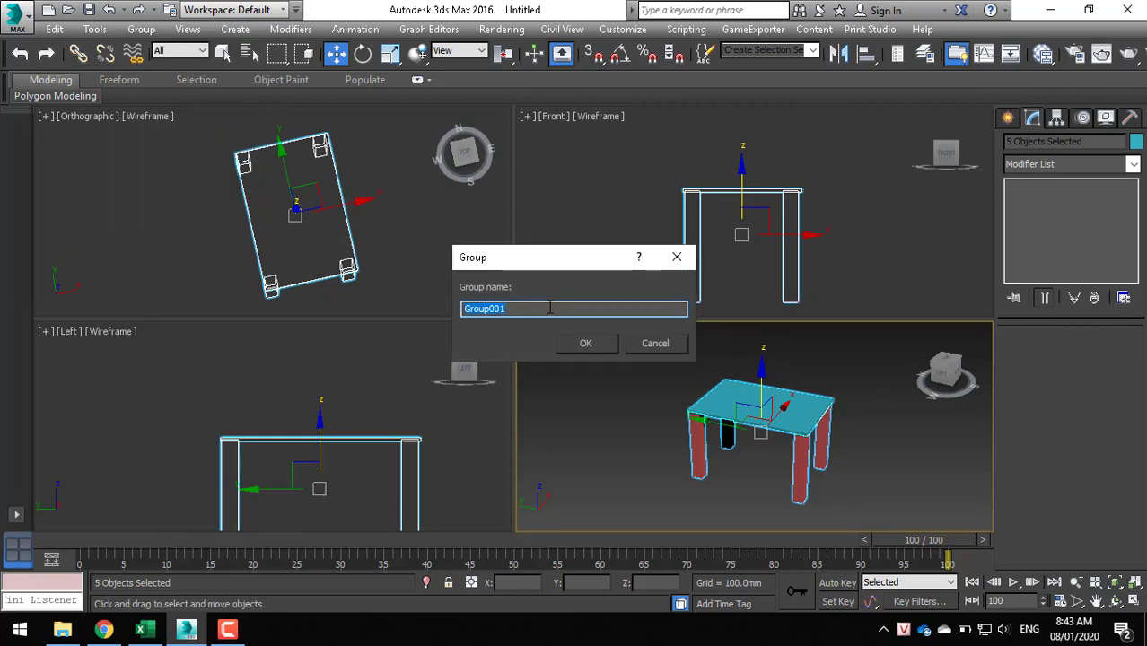
{"action": "type", "text": "Cai B"}
{"action": "type", "text": "an"}
{"action": "left_click", "coordinate": [579, 339]}
- Move the Cai Ban group to a new position and deselect it
{"action": "left_click", "coordinate": [626, 425]}
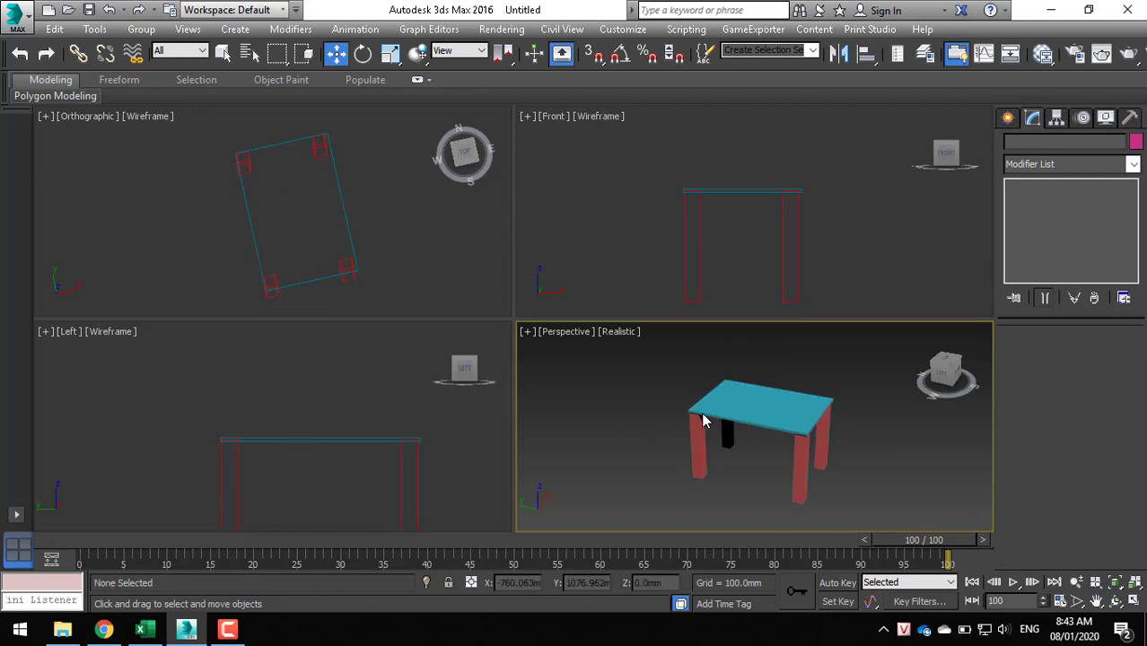
{"action": "left_click", "coordinate": [760, 436]}
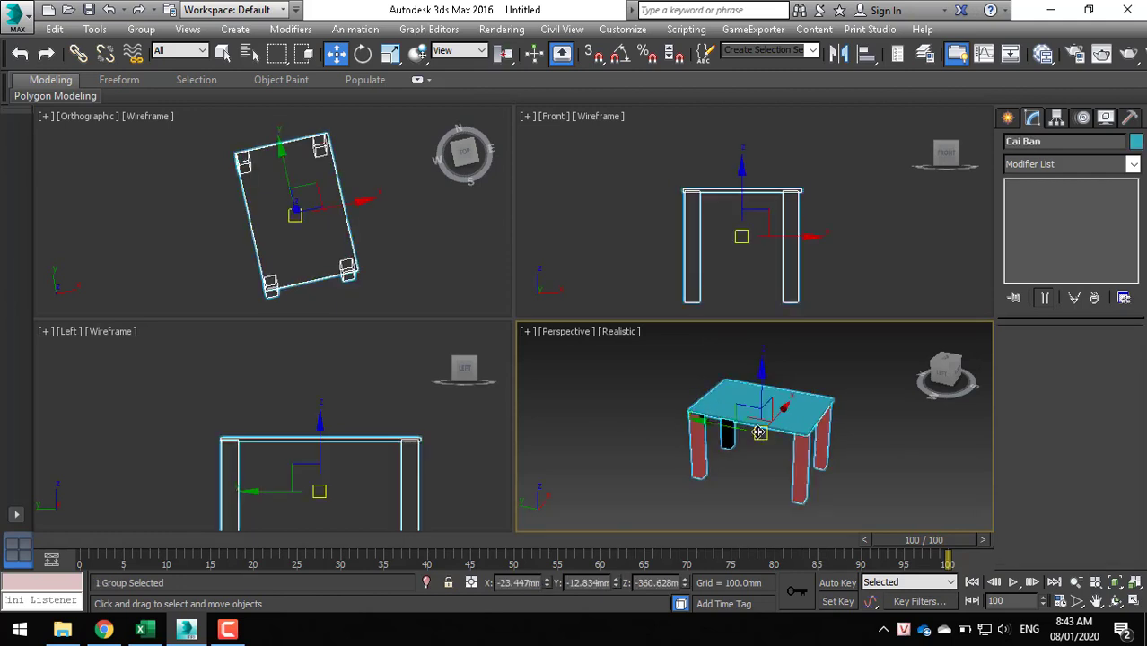
{"action": "mouse_move", "coordinate": [702, 425]}
{"action": "left_mouse_down"}
{"action": "mouse_move", "coordinate": [631, 399]}
{"action": "mouse_move", "coordinate": [797, 395]}
{"action": "left_mouse_up"}
{"action": "left_click", "coordinate": [889, 432]}
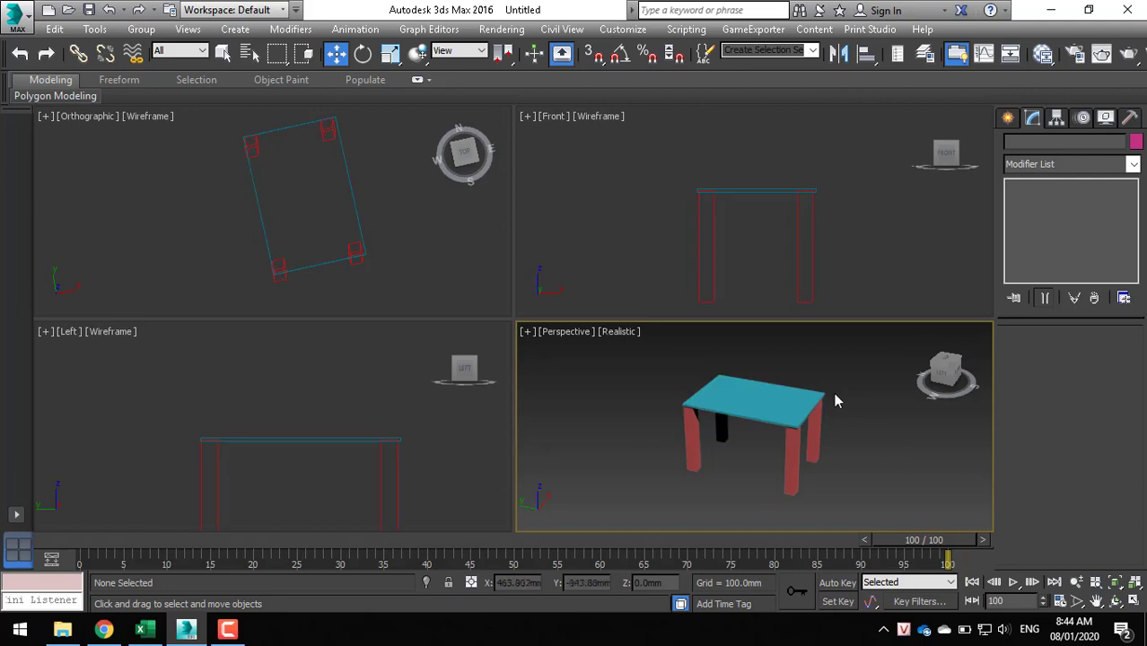
{"action": "left_click", "coordinate": [622, 28]}
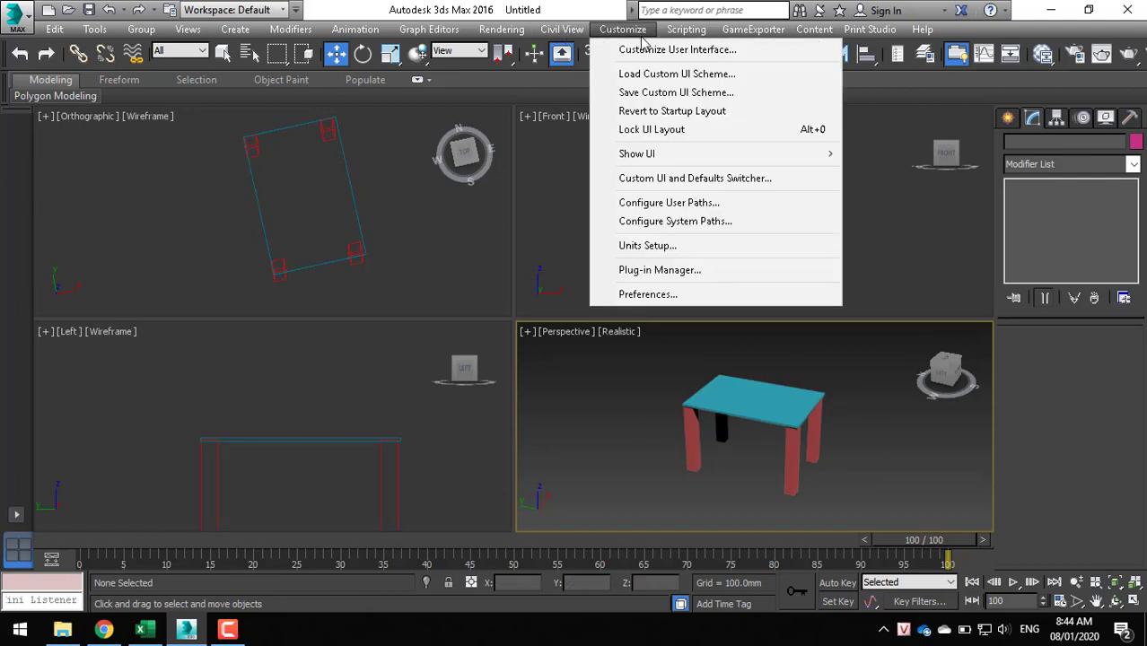
{"action": "left_click", "coordinate": [615, 299]}
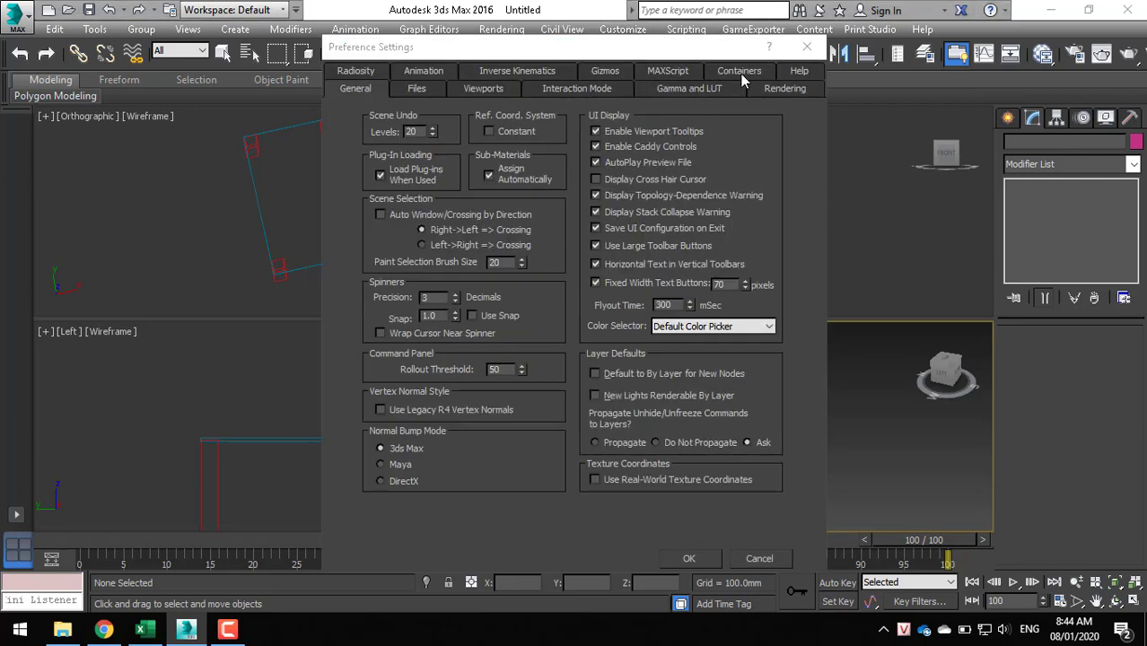
{"action": "left_click", "coordinate": [807, 47]}
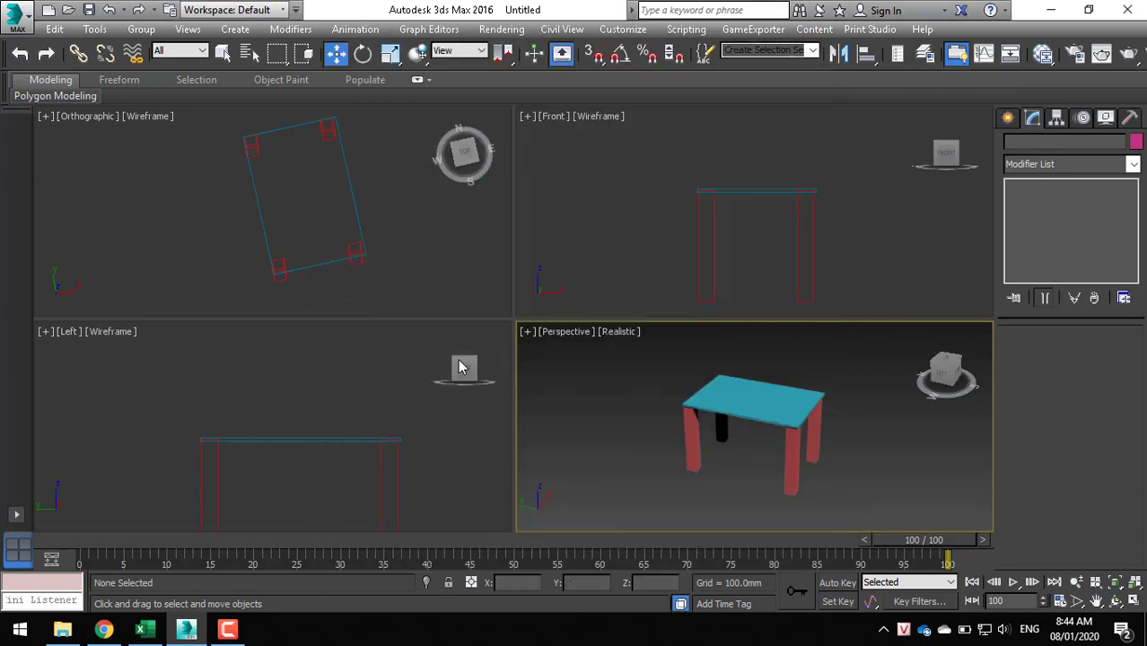
{"action": "left_click", "coordinate": [530, 333]}
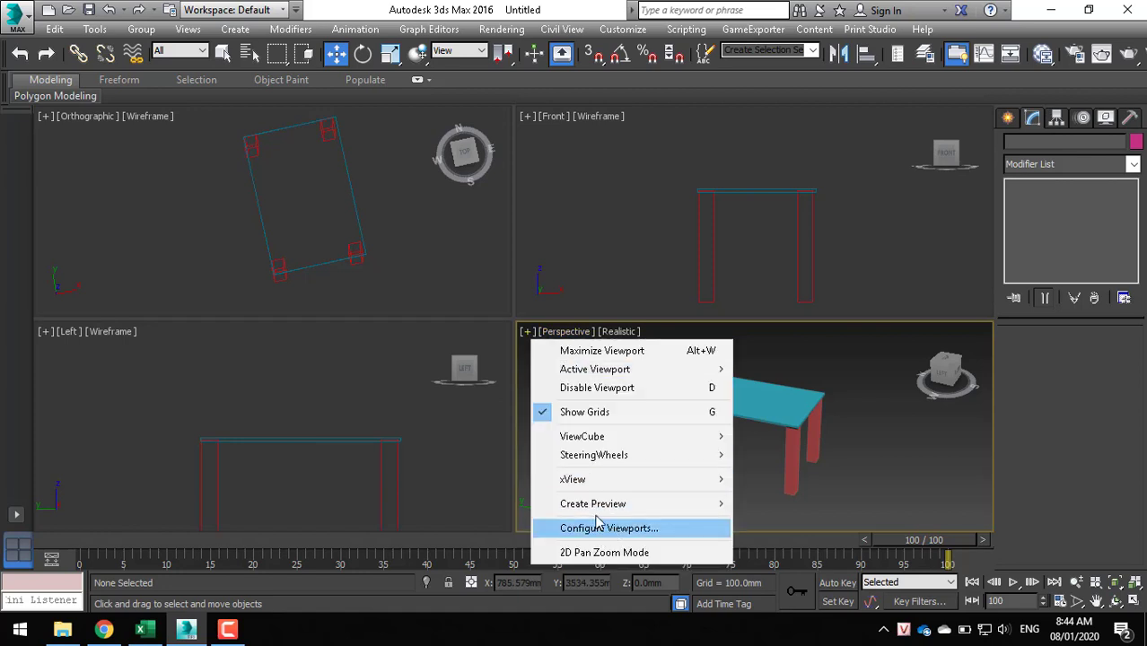
- Open Configure Viewports on the Layout page and preview the available viewport layouts
{"action": "left_click", "coordinate": [526, 333]}
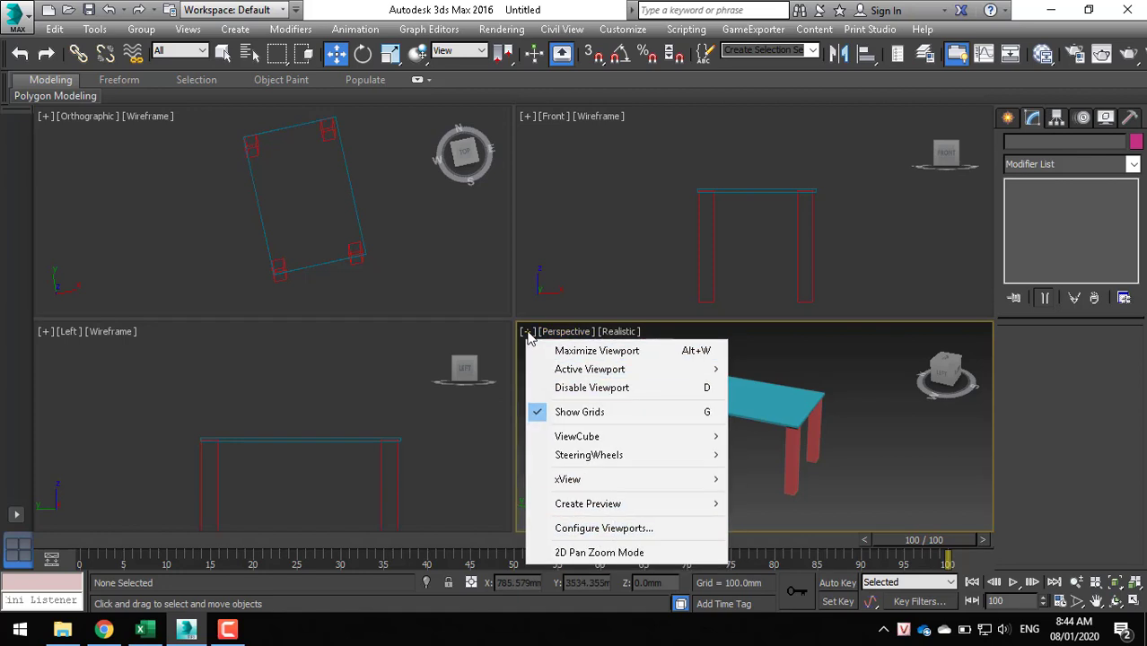
{"action": "left_click", "coordinate": [567, 531]}
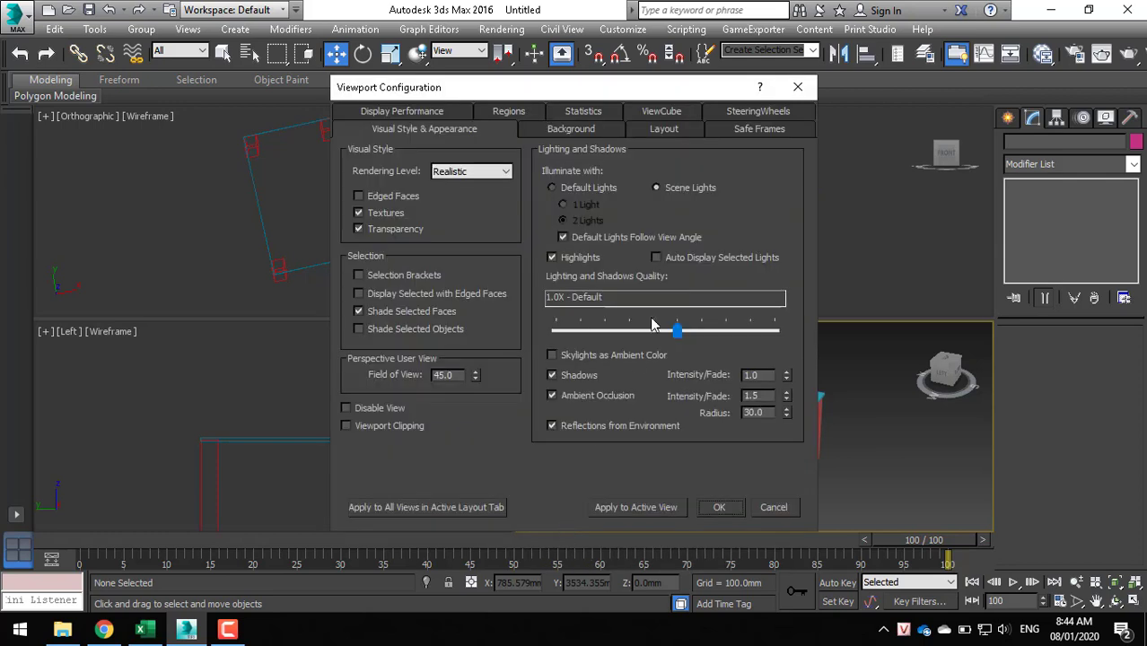
{"action": "left_click", "coordinate": [664, 129]}
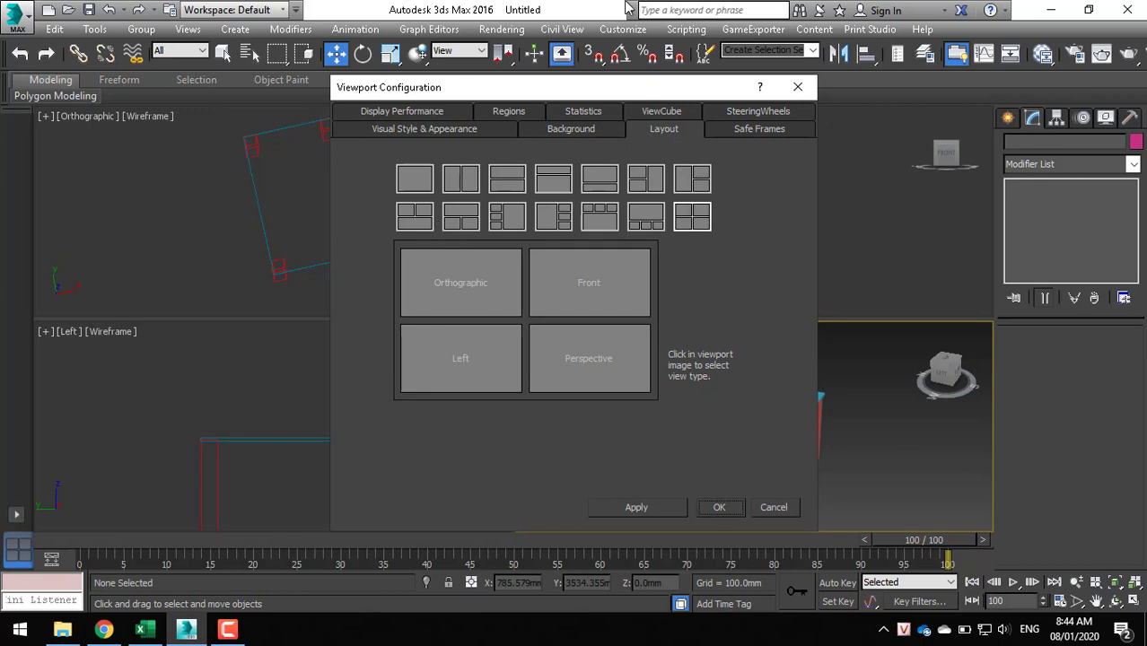
{"action": "left_click", "coordinate": [411, 177]}
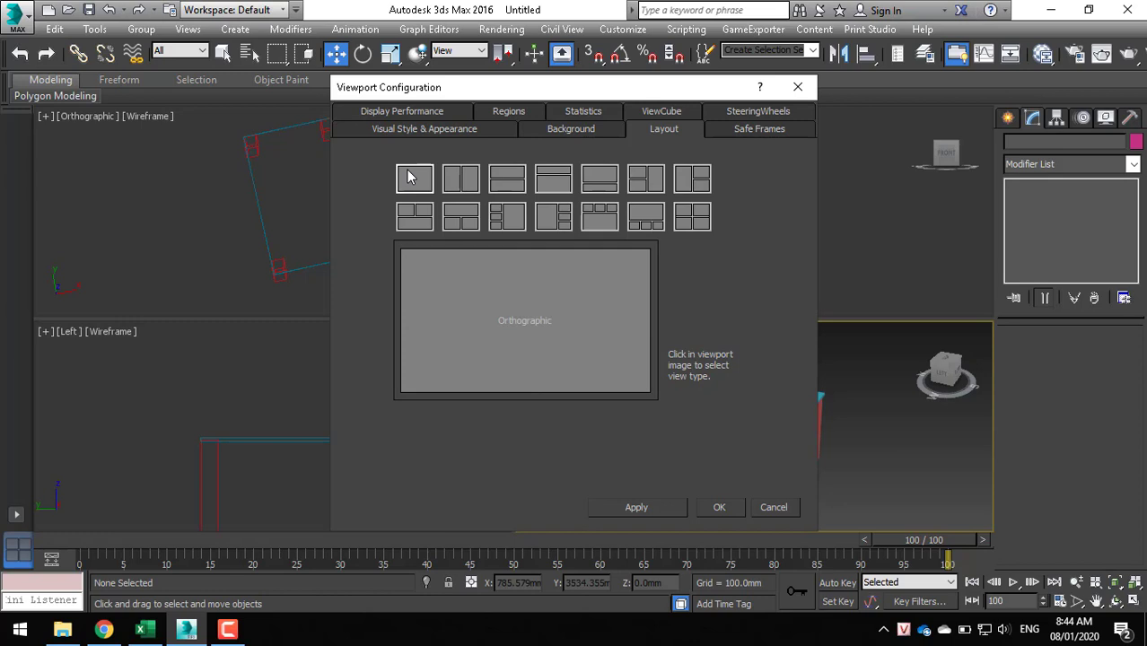
{"action": "left_click", "coordinate": [475, 182]}
{"action": "left_click", "coordinate": [511, 184]}
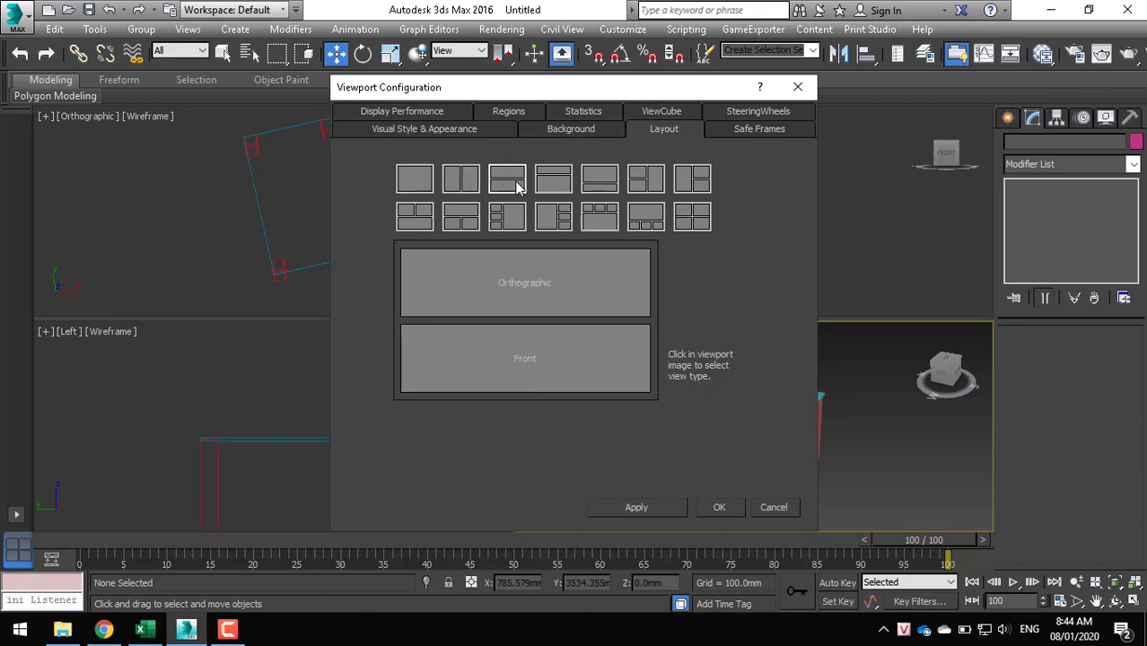
{"action": "left_click", "coordinate": [560, 183]}
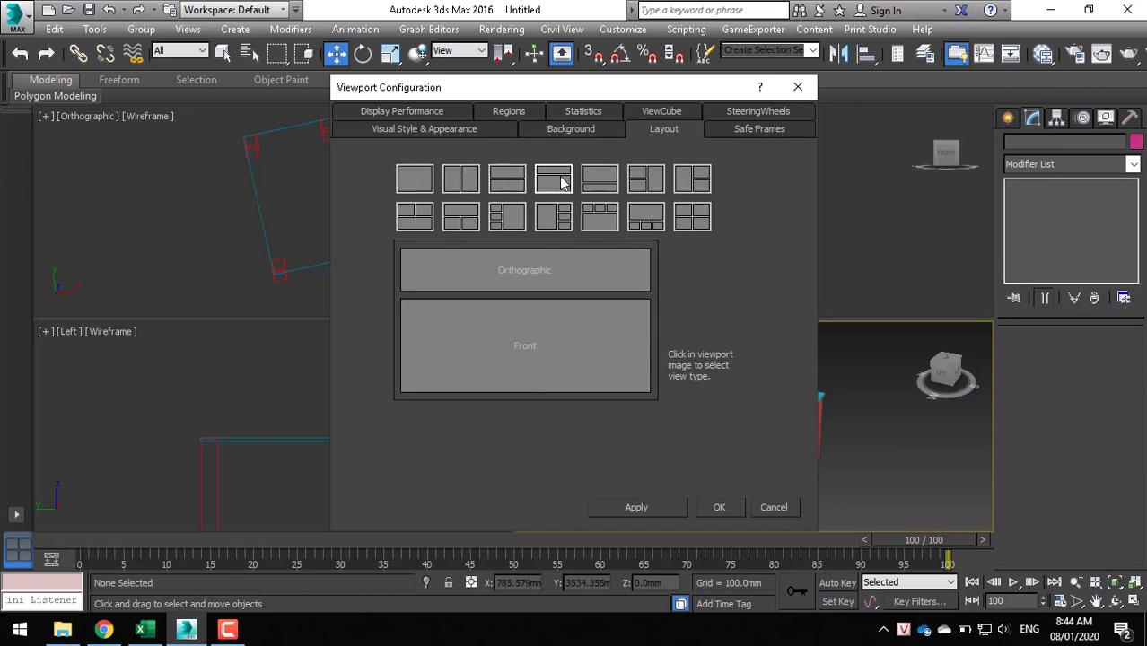
{"action": "left_click", "coordinate": [609, 177]}
{"action": "left_click", "coordinate": [657, 181]}
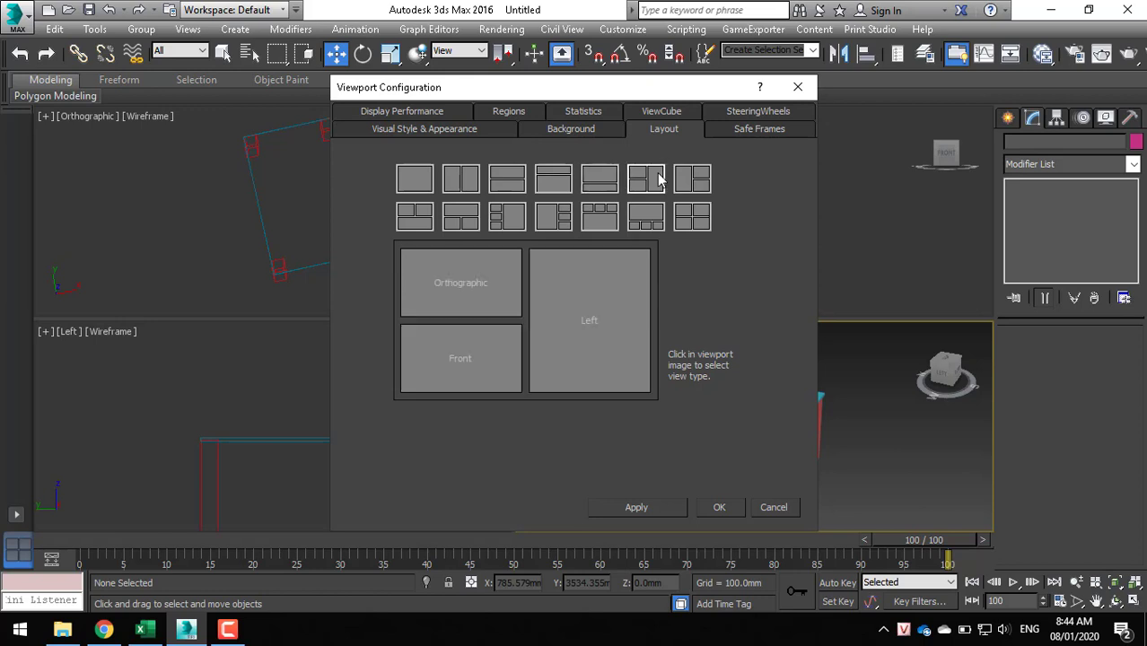
{"action": "left_click", "coordinate": [697, 220]}
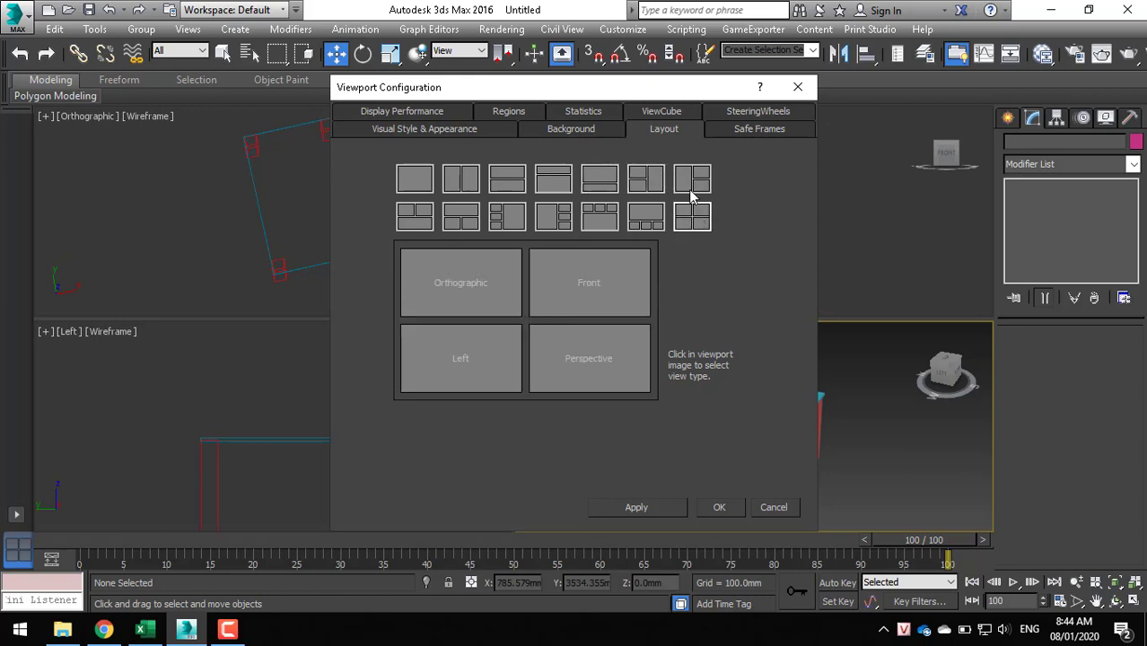
{"action": "left_click", "coordinate": [686, 184]}
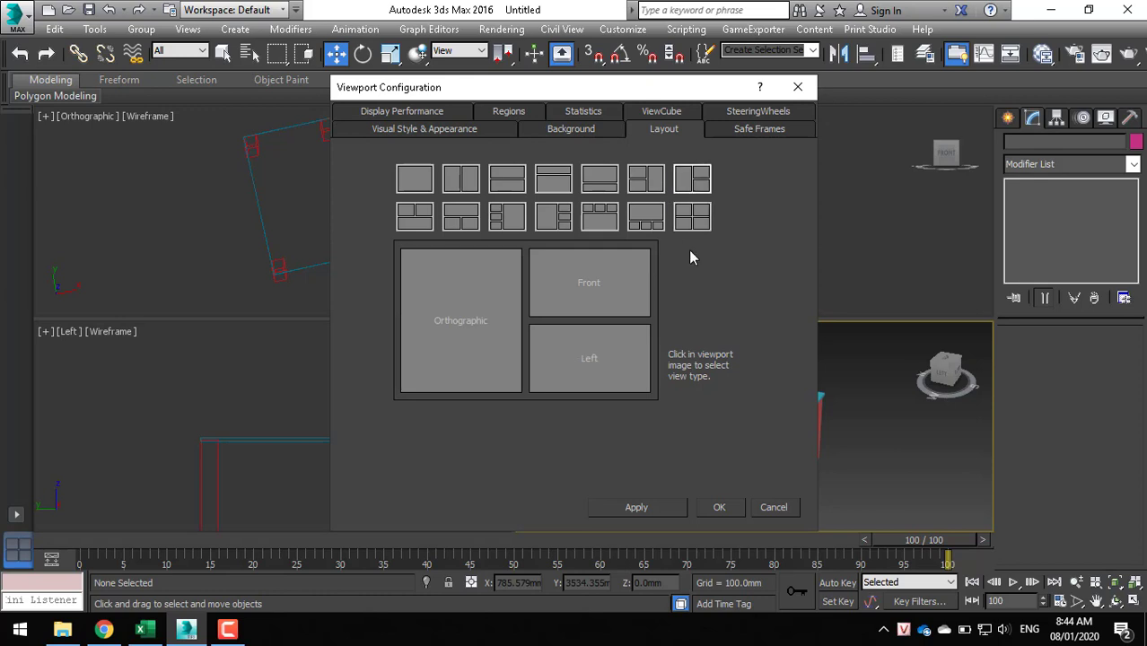
- Apply the tall-Orthographic three-view layout, then the single-viewport layout
{"action": "left_click", "coordinate": [649, 509]}
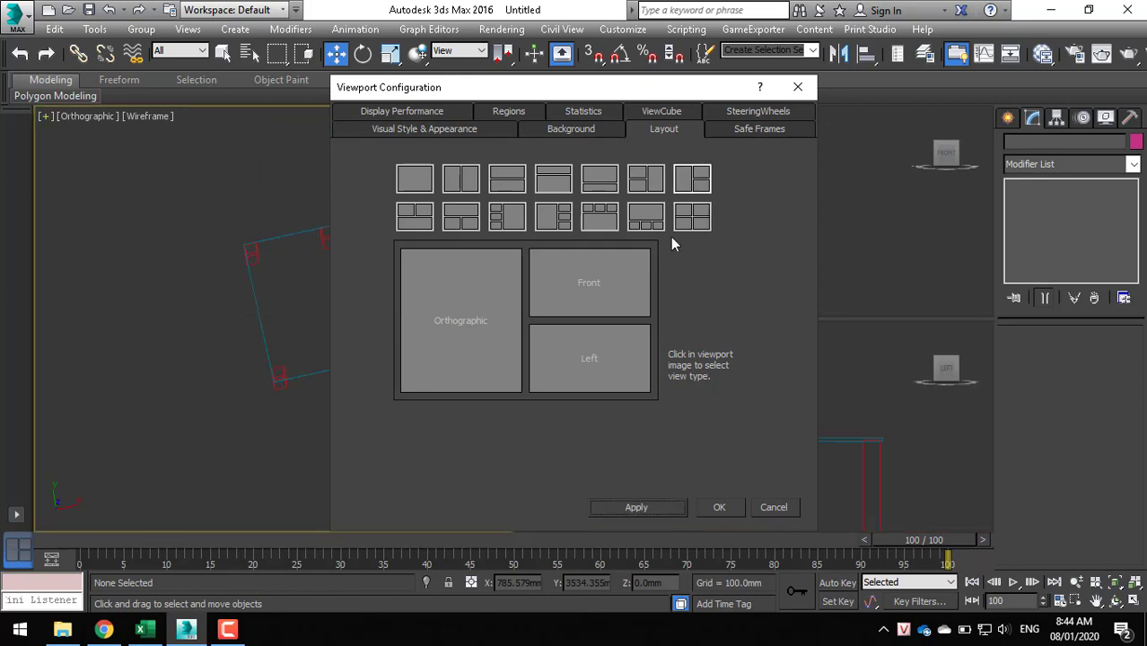
{"action": "left_click_drag", "start_coordinate": [632, 93], "coordinate": [635, 438]}
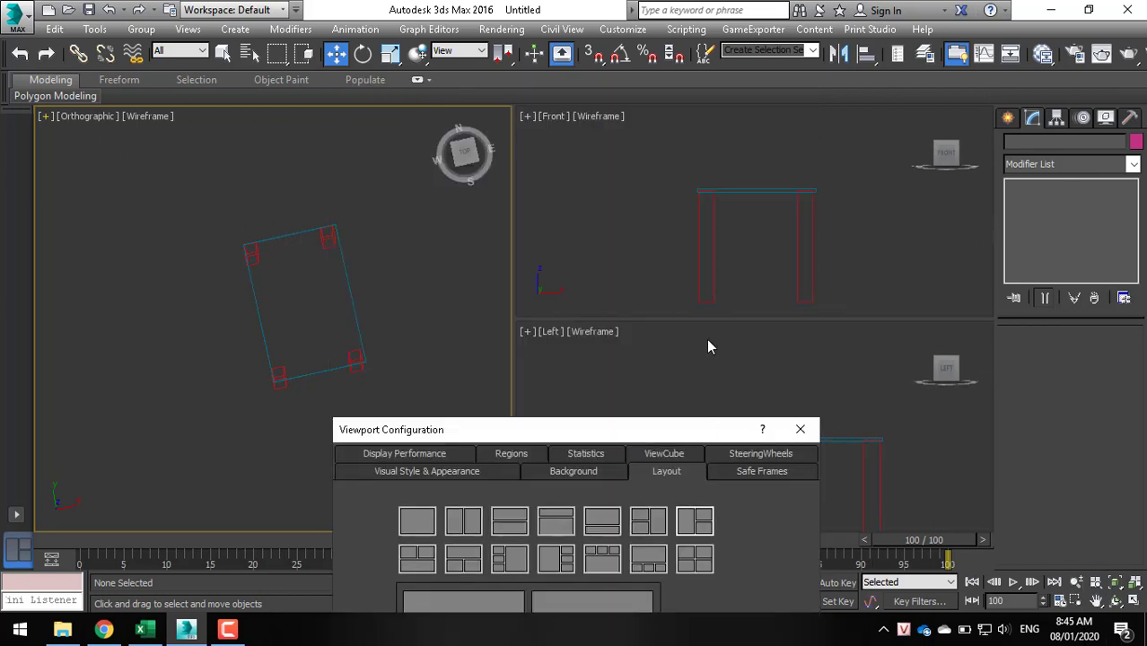
{"action": "left_click_drag", "start_coordinate": [709, 436], "coordinate": [742, 108]}
{"action": "left_click", "coordinate": [450, 191]}
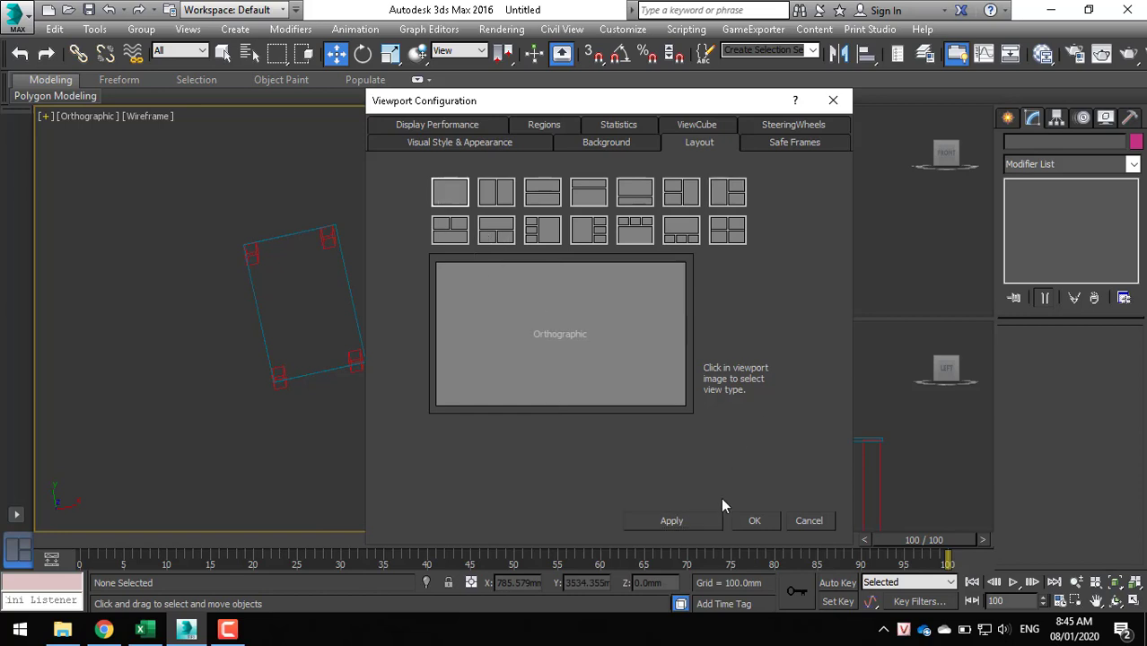
{"action": "left_click", "coordinate": [694, 517]}
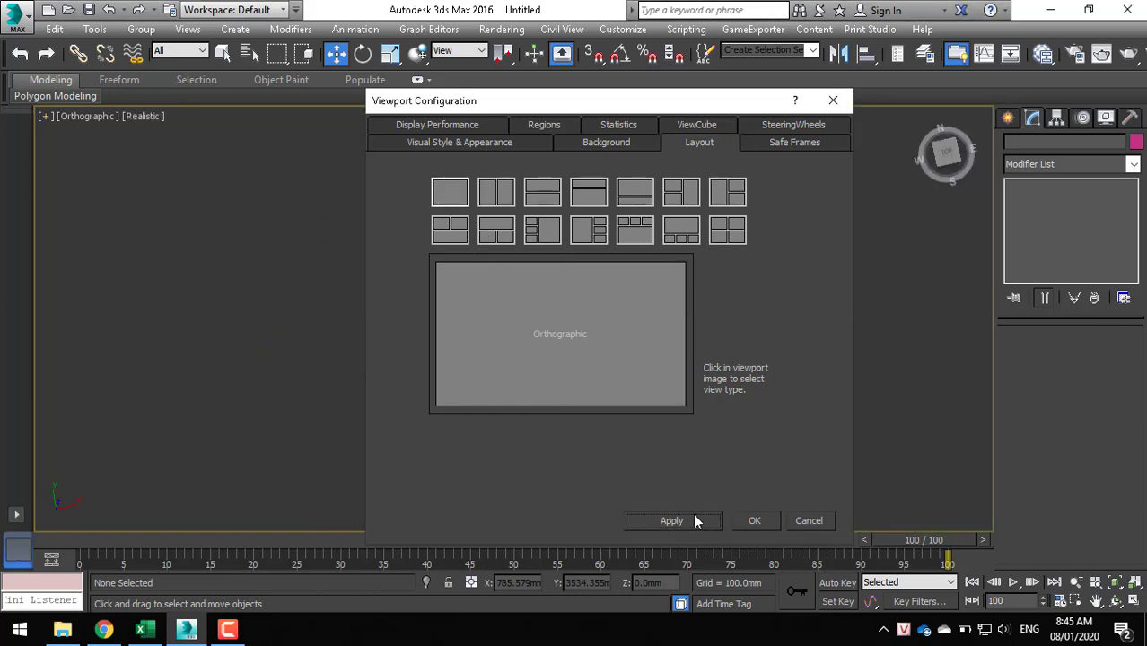
- Choose the 2x2 four-view layout, apply it and confirm with OK
{"action": "left_click_drag", "start_coordinate": [709, 113], "coordinate": [720, 455]}
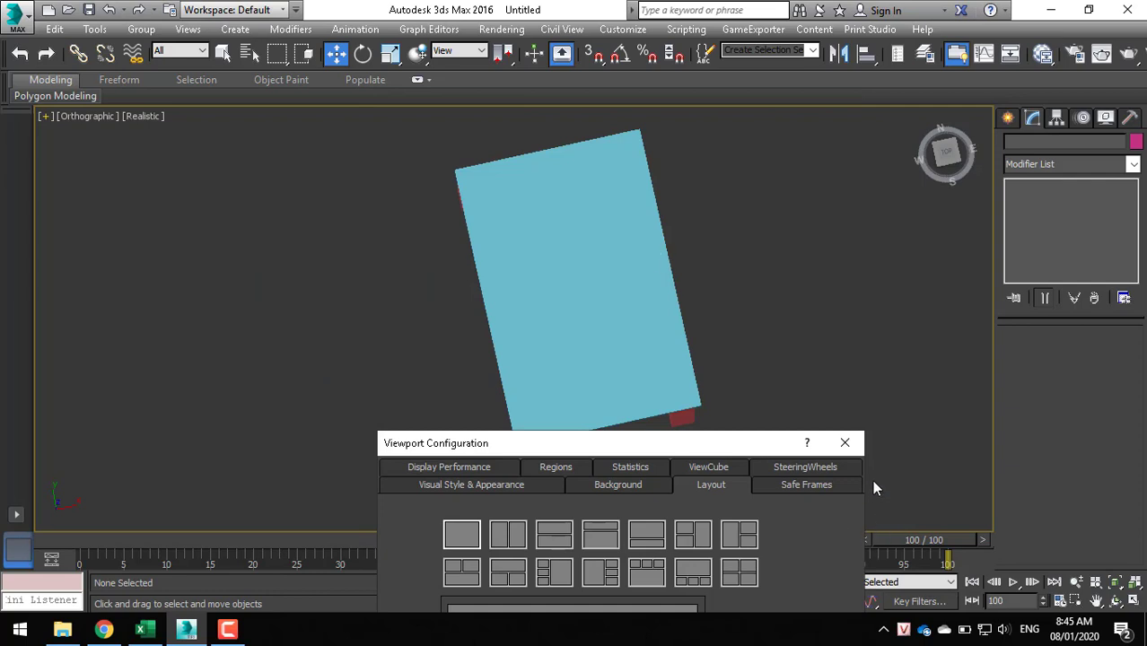
{"action": "left_click_drag", "start_coordinate": [787, 443], "coordinate": [817, 136]}
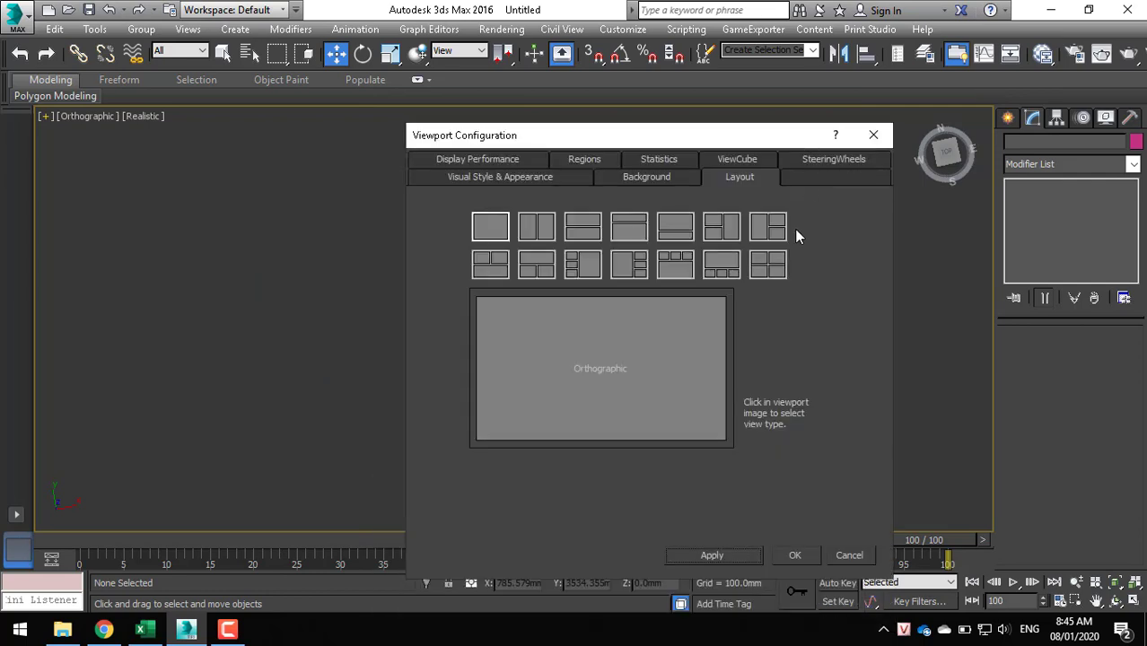
{"action": "left_click", "coordinate": [767, 264]}
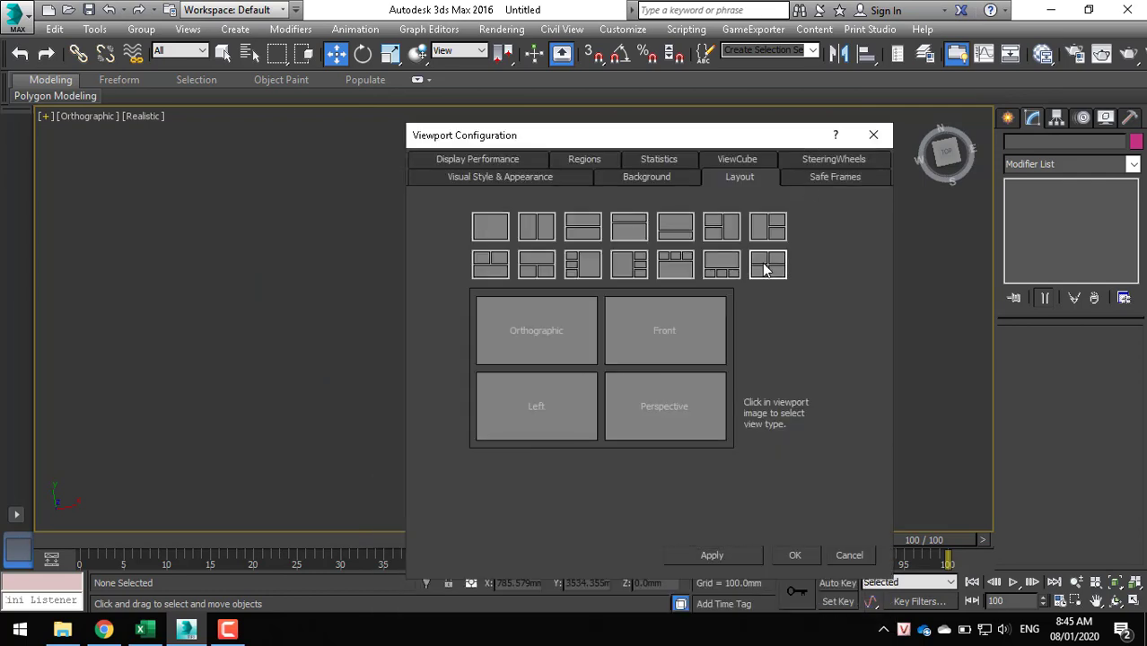
{"action": "left_click", "coordinate": [730, 556]}
{"action": "left_click", "coordinate": [793, 553]}
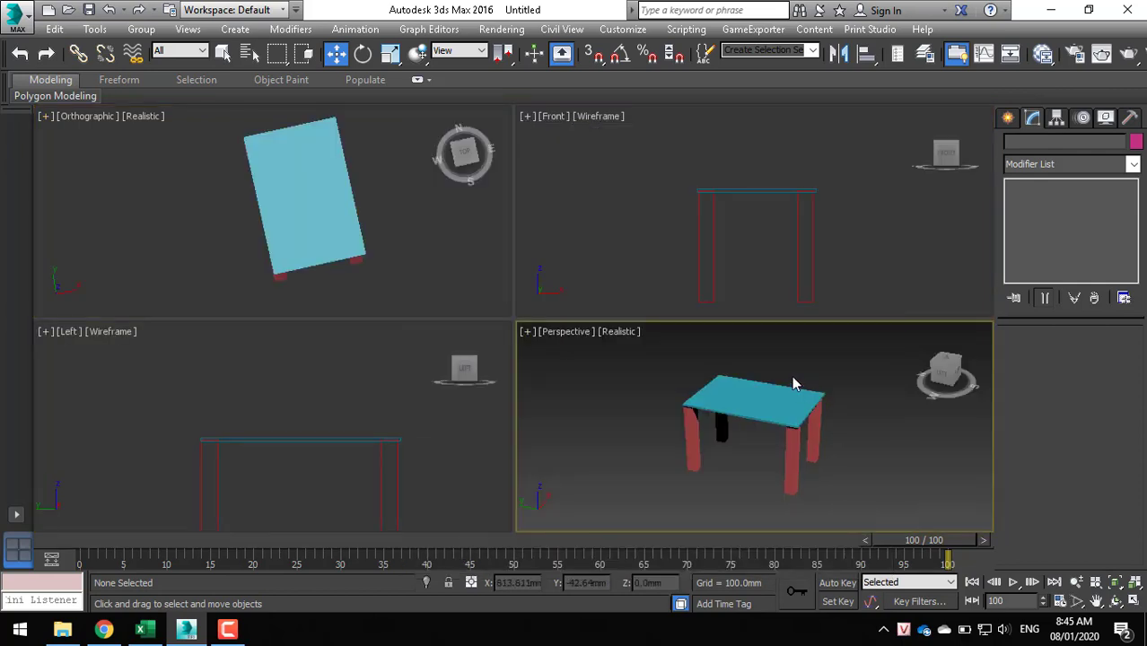
{"action": "left_click", "coordinate": [792, 377]}
{"action": "left_click", "coordinate": [861, 384]}
{"action": "left_click", "coordinate": [747, 384]}
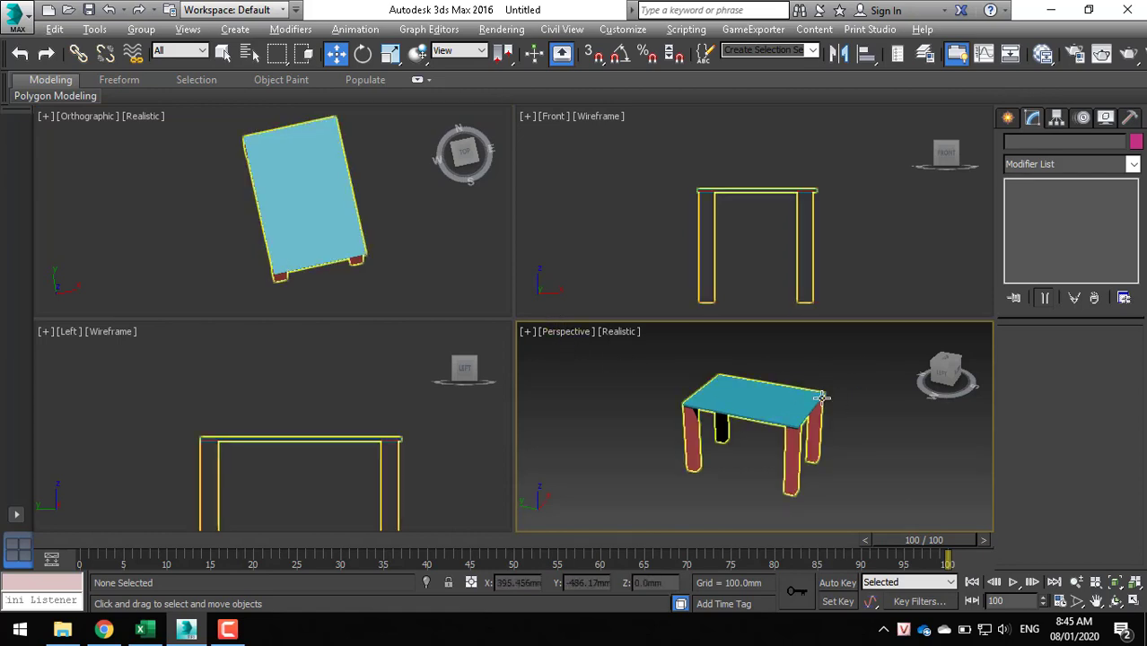
{"action": "key", "text": "alt+w"}
{"action": "left_click", "coordinate": [819, 401]}
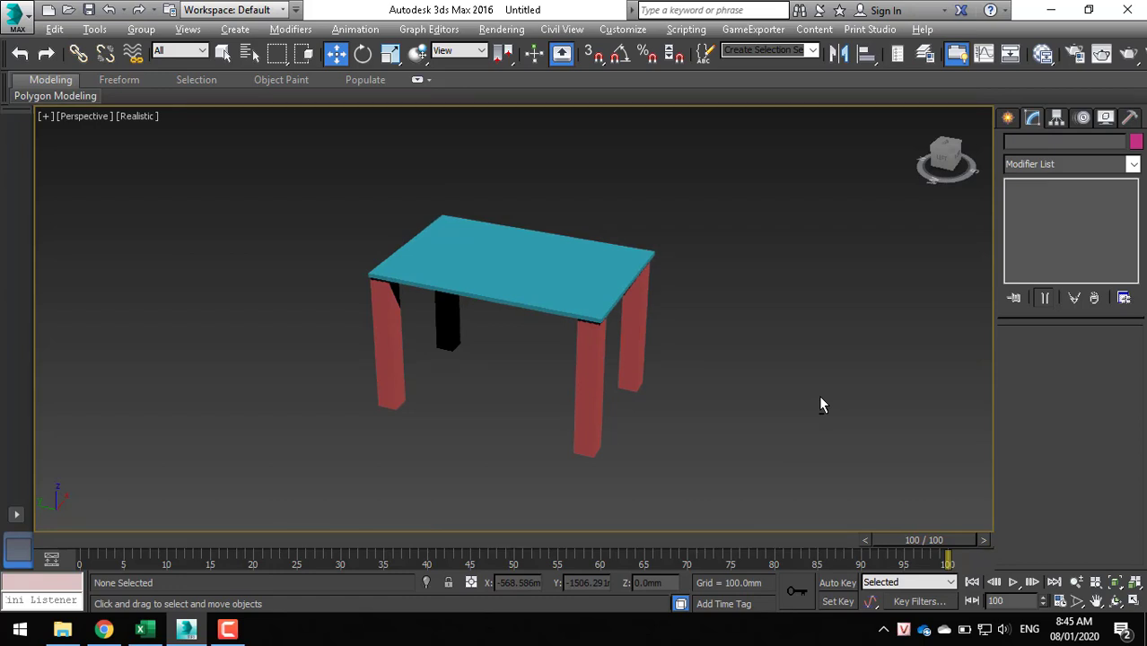
{"action": "key", "text": "alt+w"}
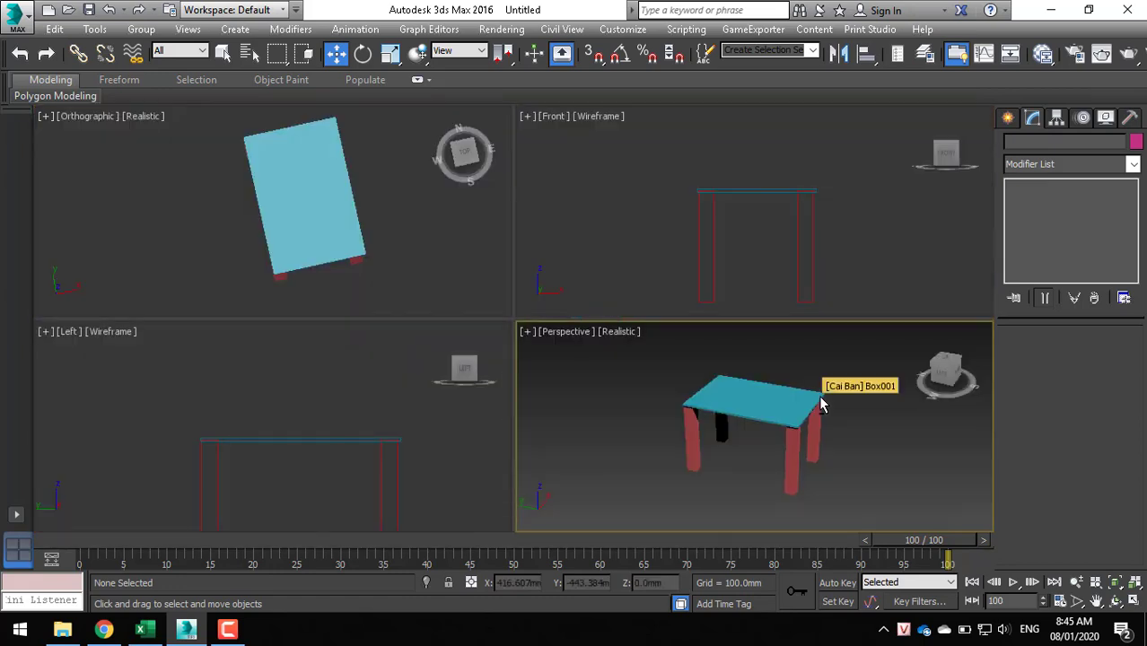
{"action": "left_click", "coordinate": [597, 187]}
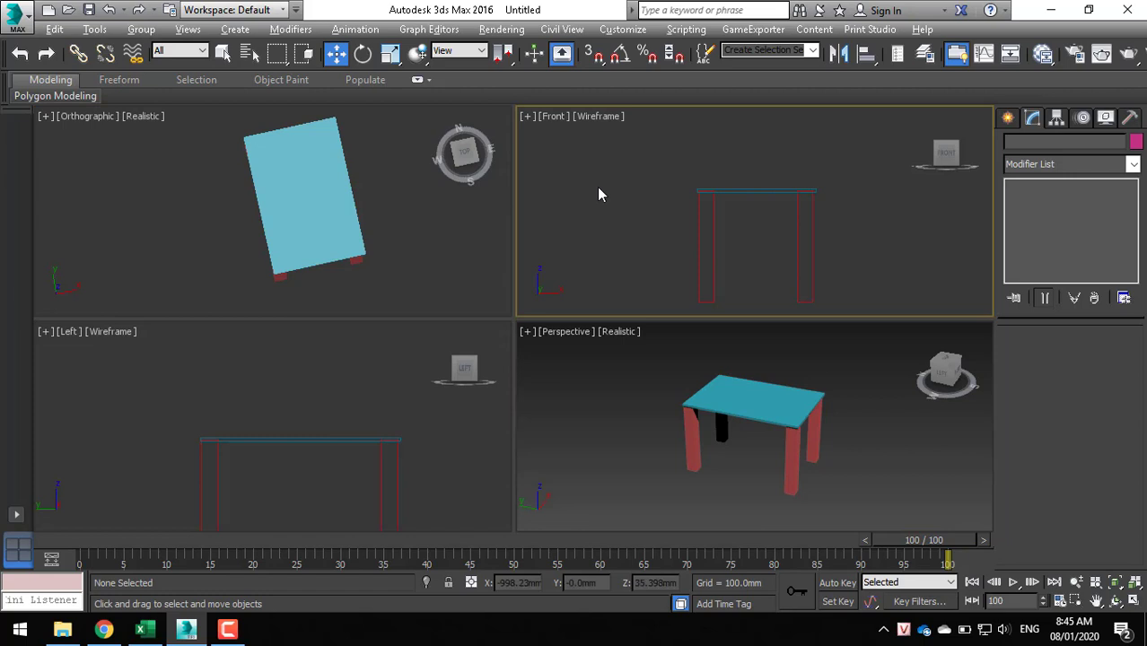
{"action": "key", "text": "alt+w"}
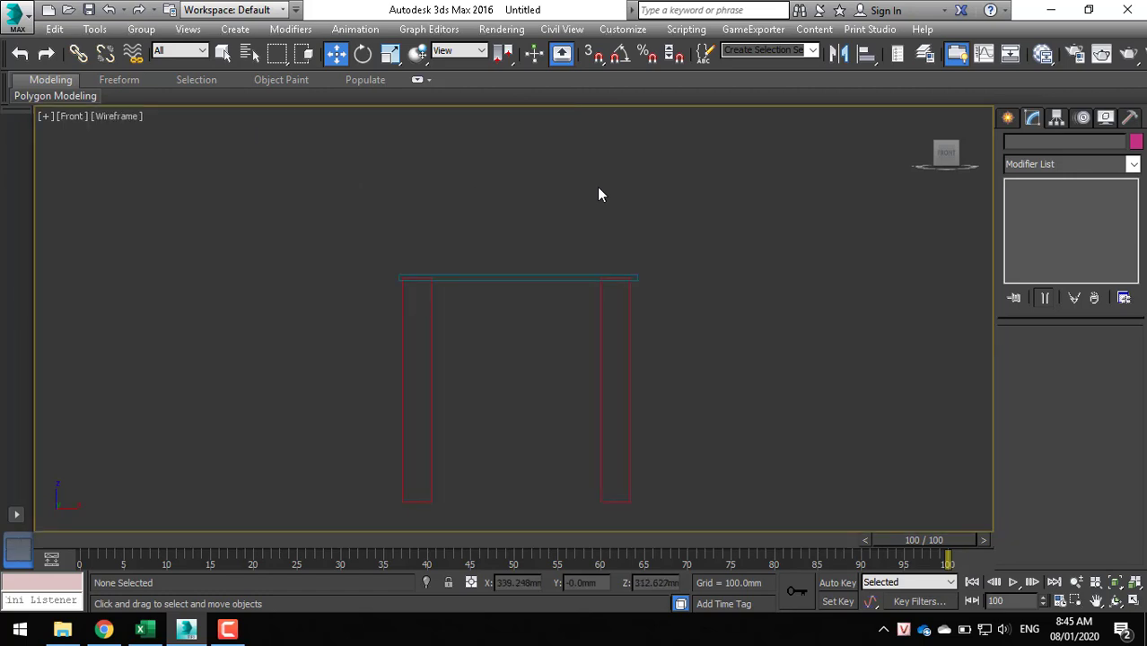
{"action": "key", "text": "alt+w"}
{"action": "left_click", "coordinate": [415, 283]}
{"action": "key", "text": "alt+w"}
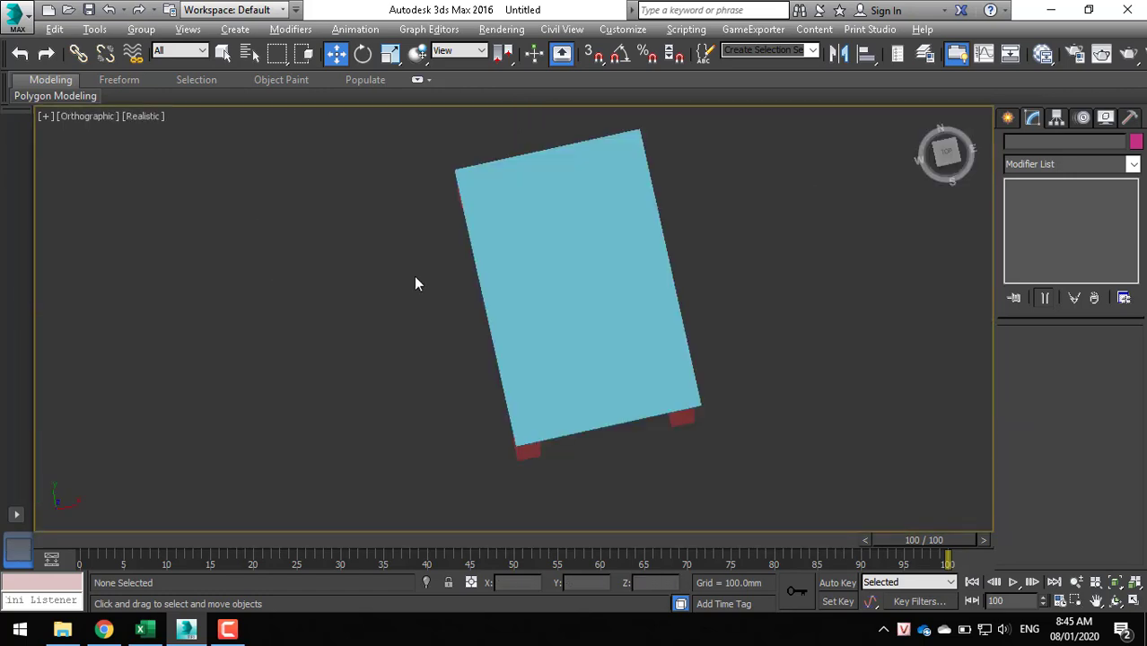
{"action": "key", "text": "alt+w"}
{"action": "left_click", "coordinate": [381, 369]}
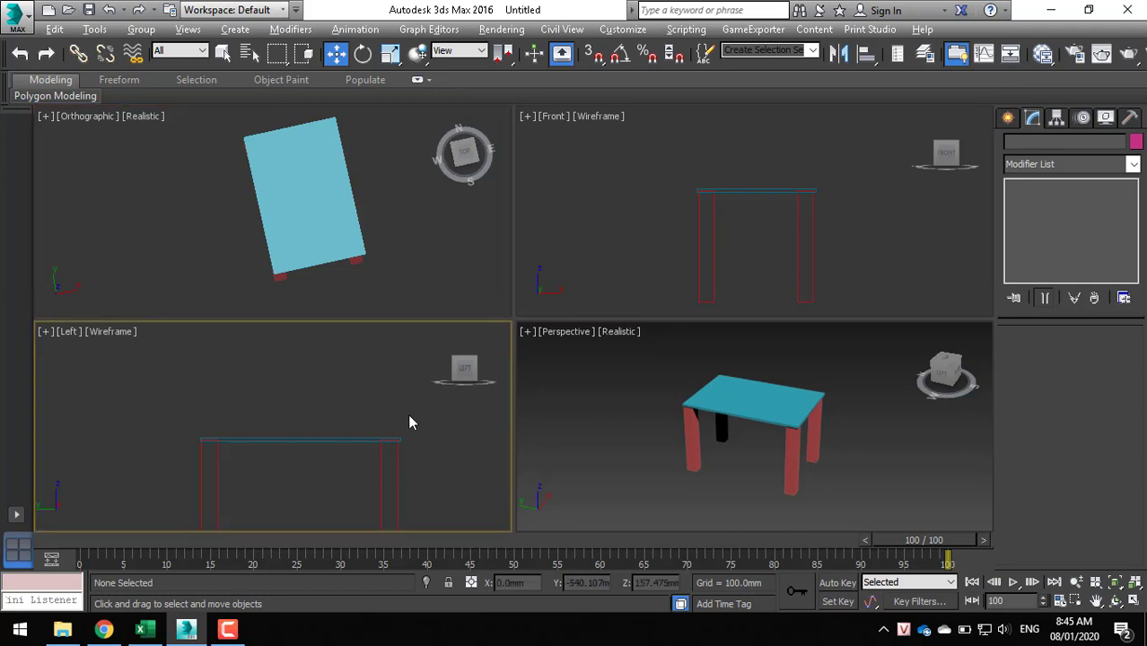
{"action": "key", "text": "alt+w"}
{"action": "key", "text": "alt+w"}
{"action": "left_click", "coordinate": [695, 430]}
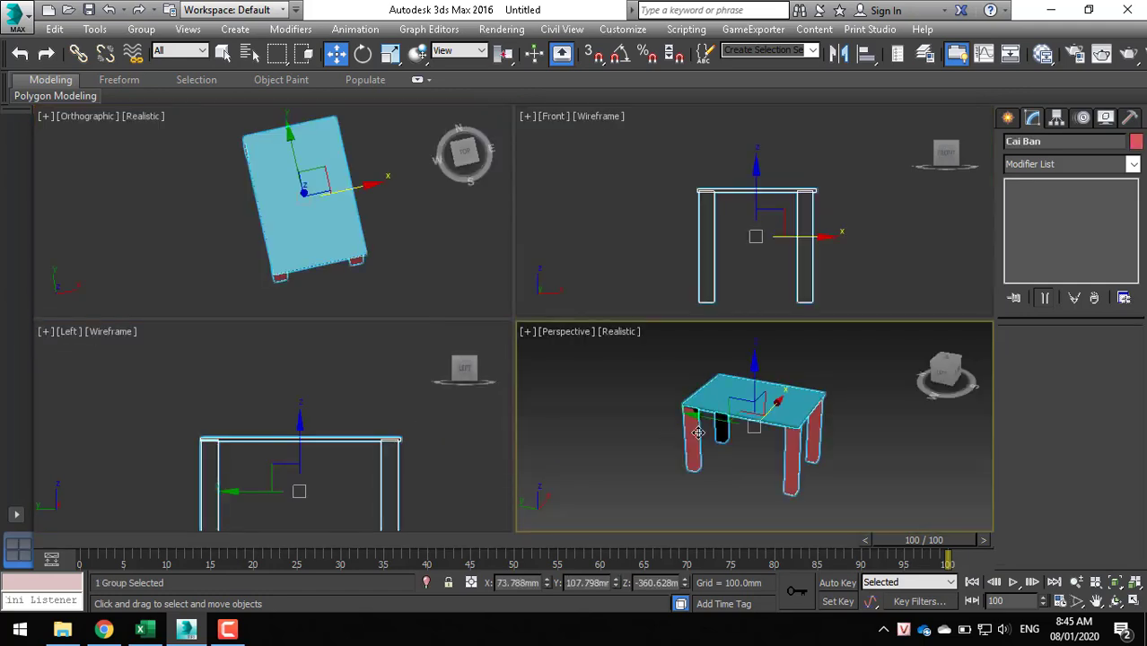
{"action": "left_click", "coordinate": [613, 430]}
{"action": "key", "text": "alt+w"}
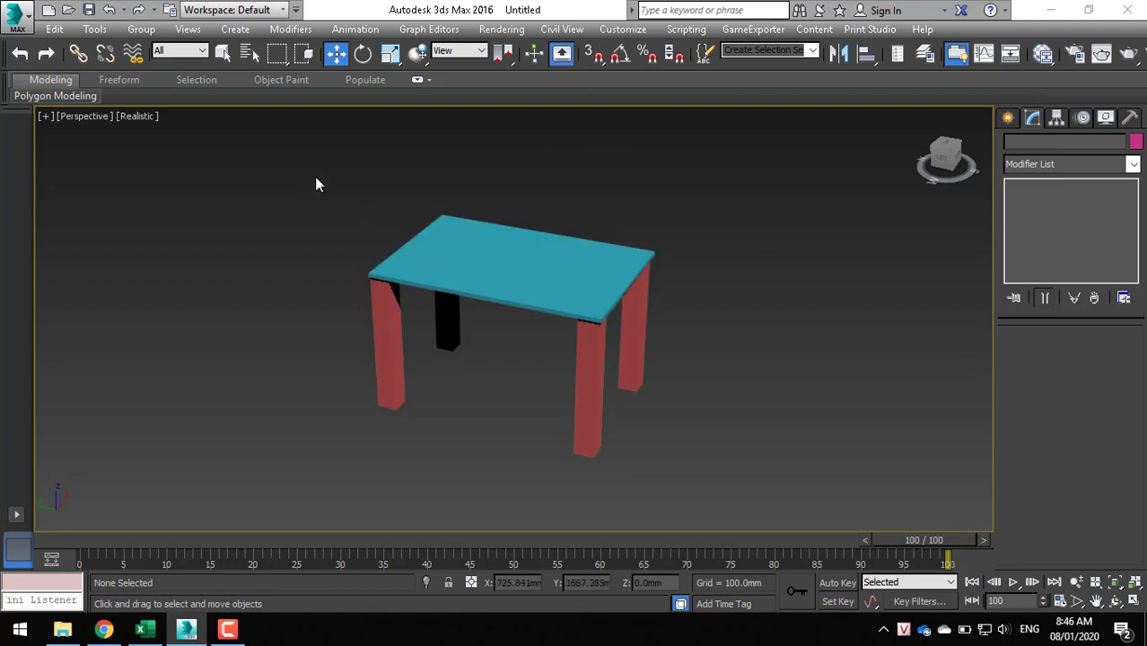
- Drag a selection box around the whole Cai Ban table group
{"action": "left_click_drag", "start_coordinate": [316, 184], "coordinate": [714, 481]}
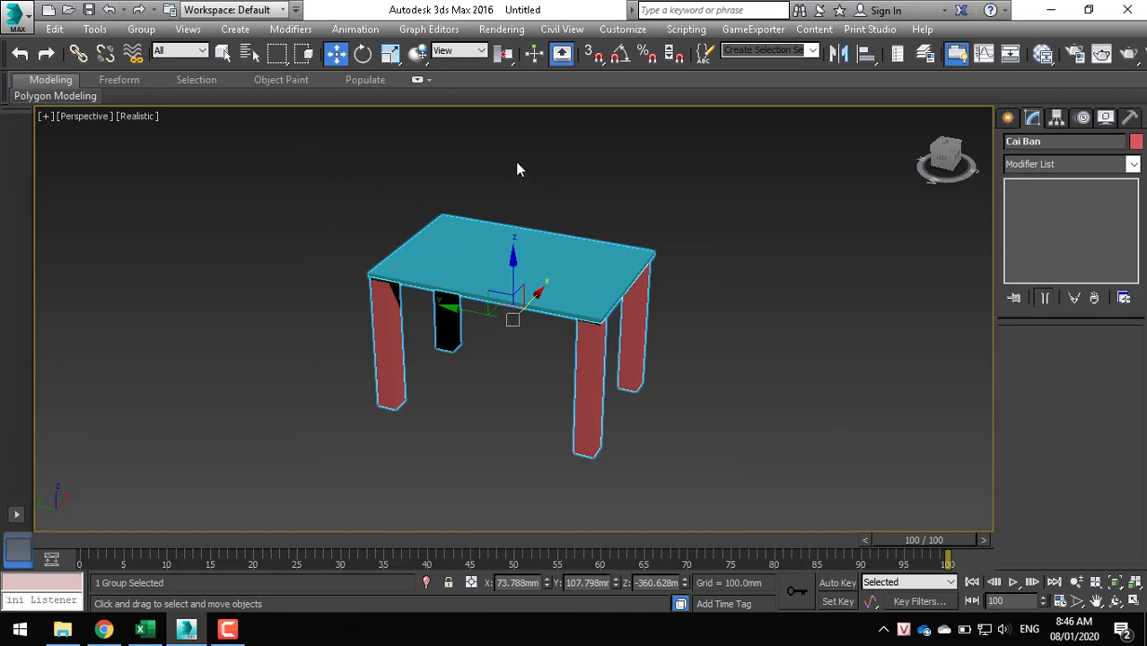
- Ungroup the table and copy the front-right leg to the back-right corner
{"action": "left_click", "coordinate": [141, 29]}
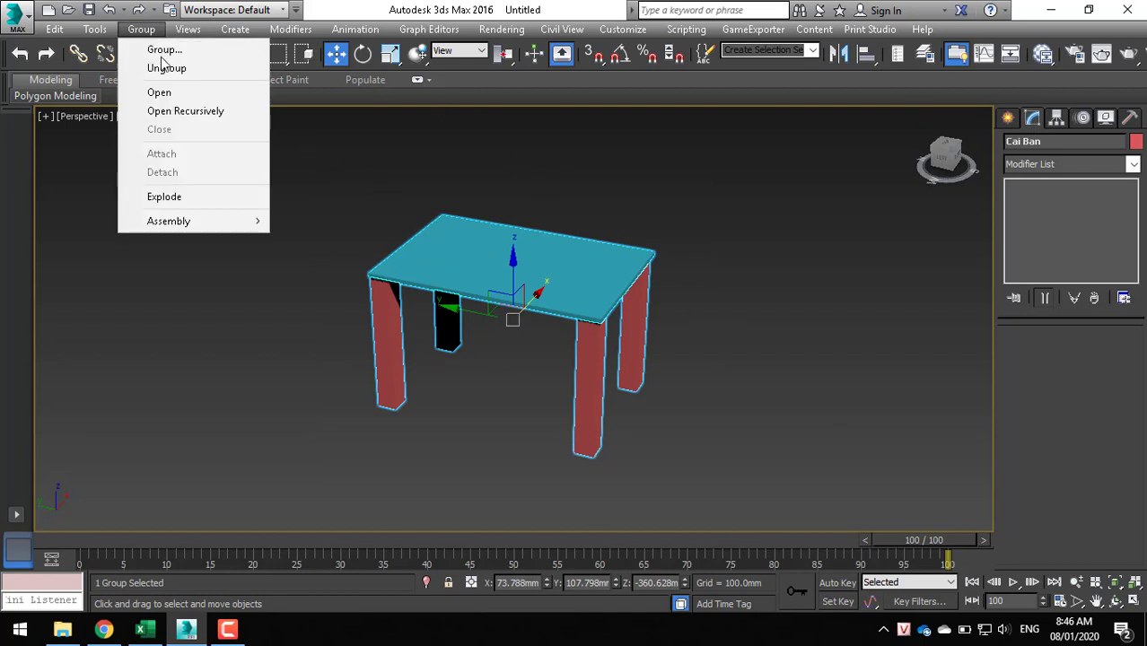
{"action": "left_click", "coordinate": [161, 68]}
{"action": "left_click", "coordinate": [747, 346]}
{"action": "left_click", "coordinate": [568, 294]}
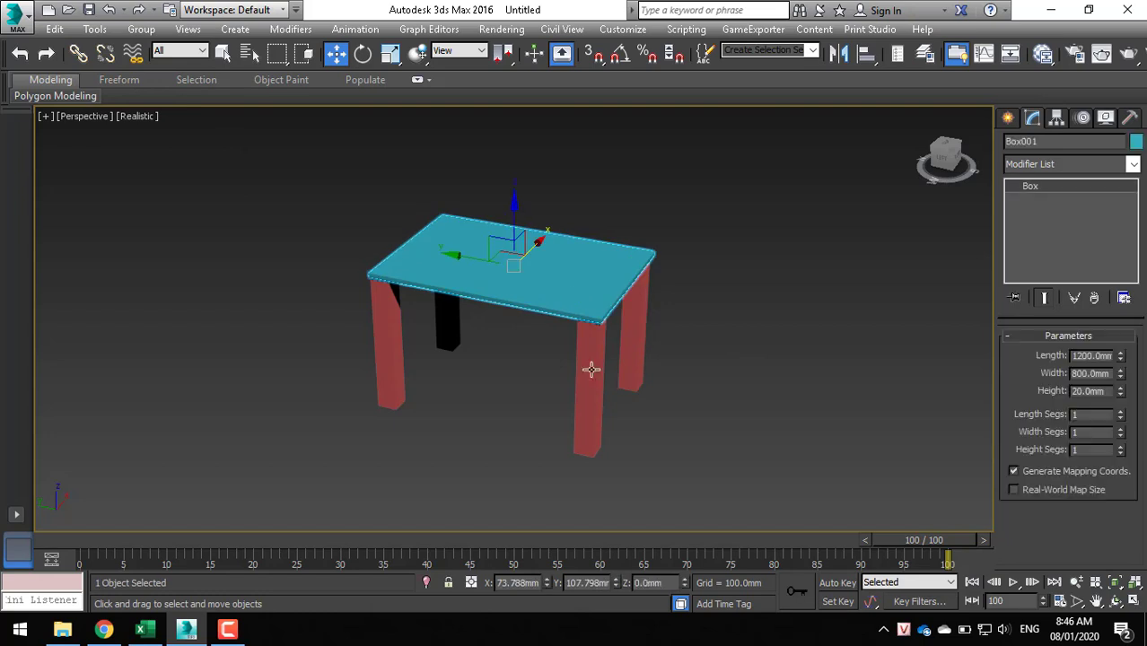
{"action": "left_click", "coordinate": [592, 384]}
{"action": "left_click_drag", "start_coordinate": [592, 384], "coordinate": [635, 321], "text": "shift"}
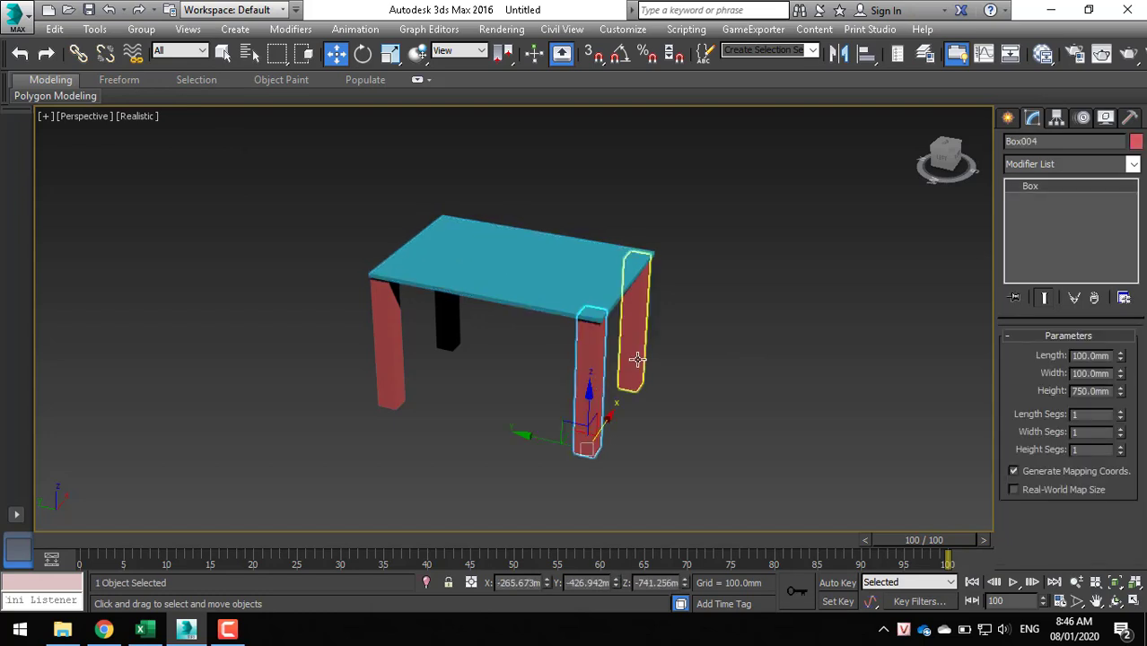
- Colour the tabletop and all legs orange
{"action": "left_click_drag", "start_coordinate": [331, 165], "coordinate": [707, 490]}
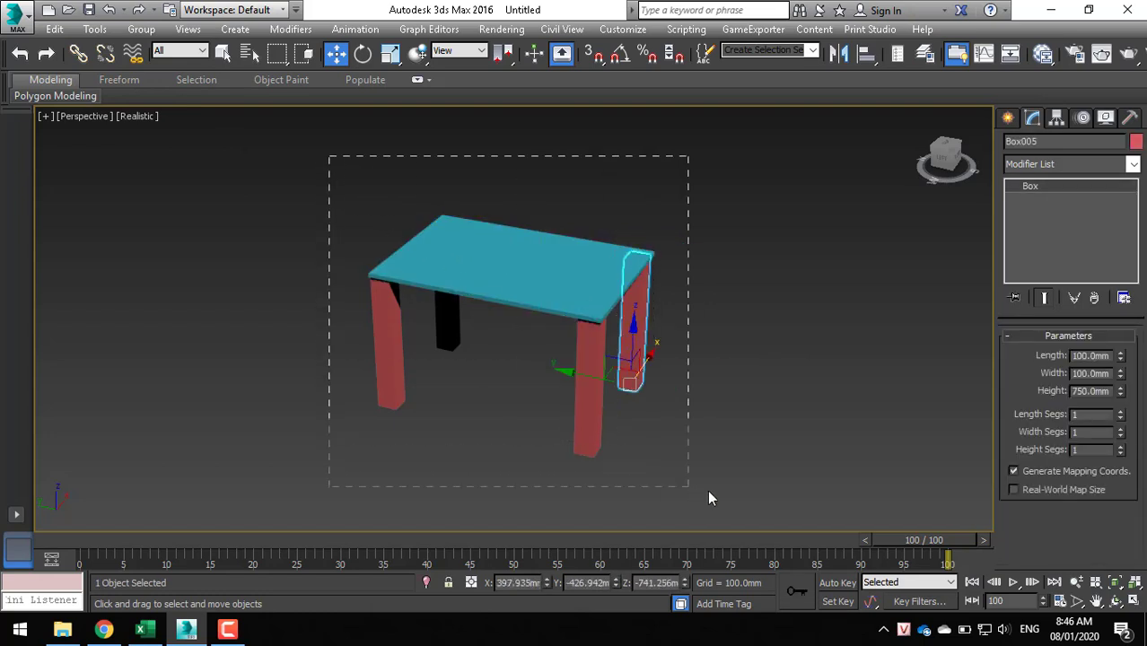
{"action": "left_click", "coordinate": [1136, 142]}
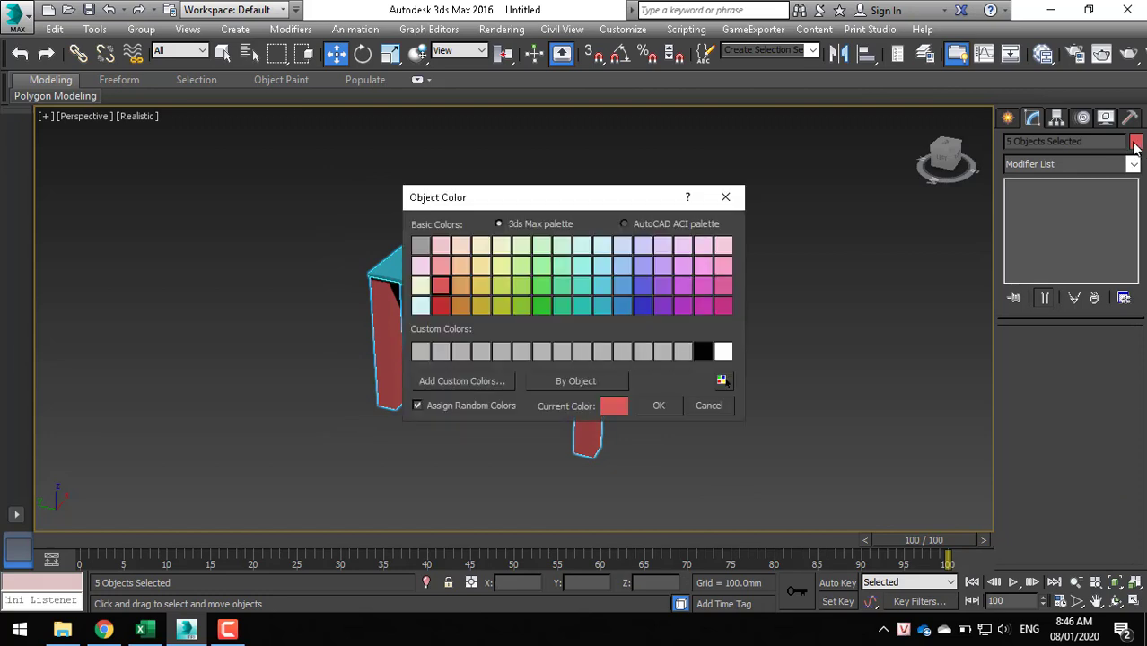
{"action": "left_click", "coordinate": [462, 287]}
{"action": "left_click", "coordinate": [658, 405]}
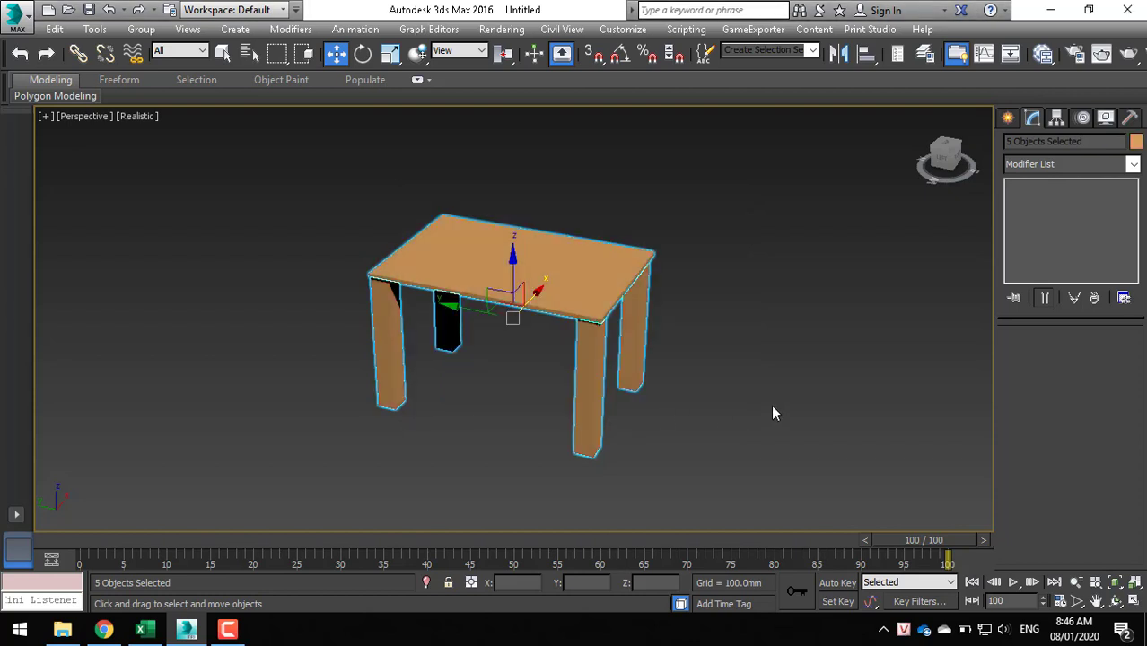
{"action": "left_click", "coordinate": [772, 408]}
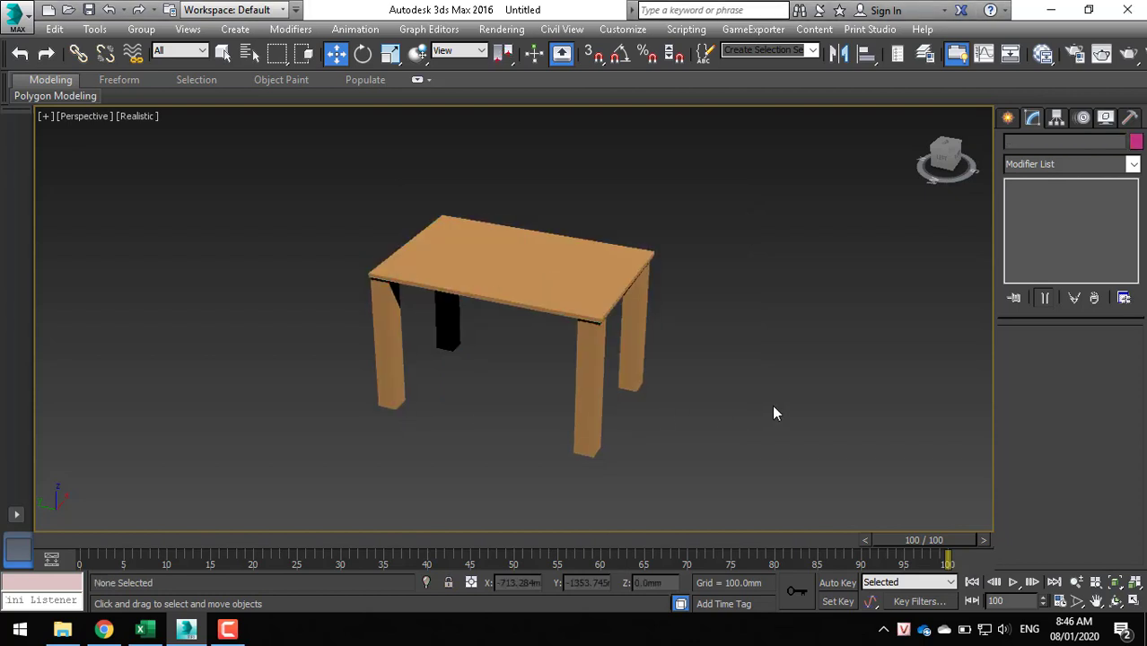
- Reselect the whole table with a window around all its parts
{"action": "key", "text": "ctrl+a"}
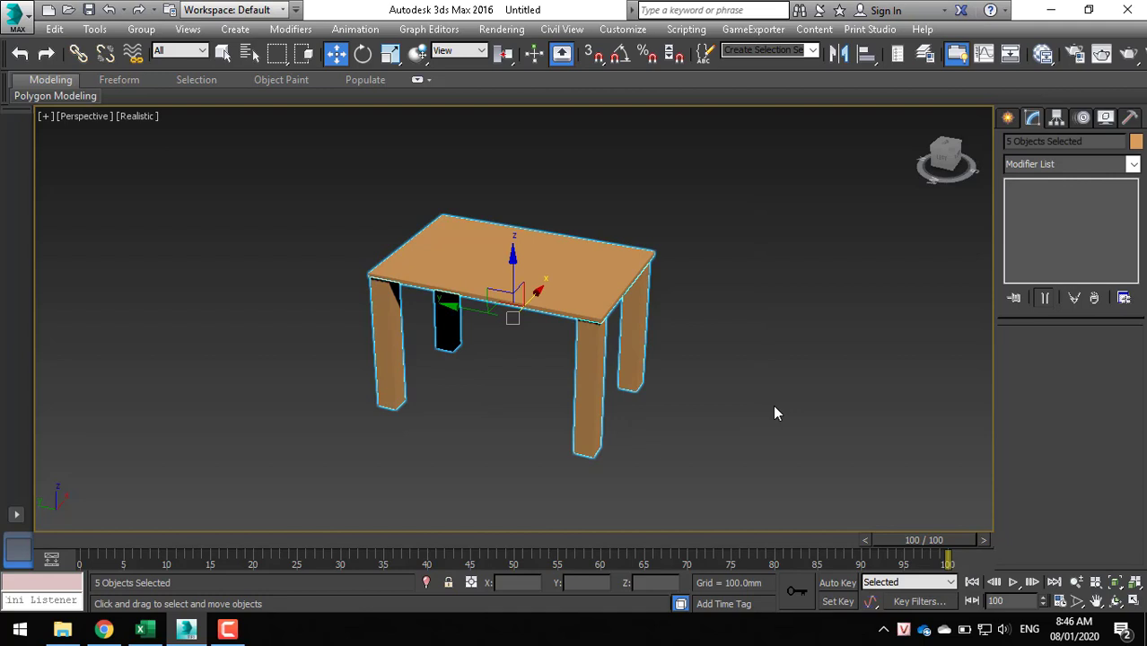
{"action": "key", "text": "ctrl+z"}
{"action": "left_click", "coordinate": [772, 349]}
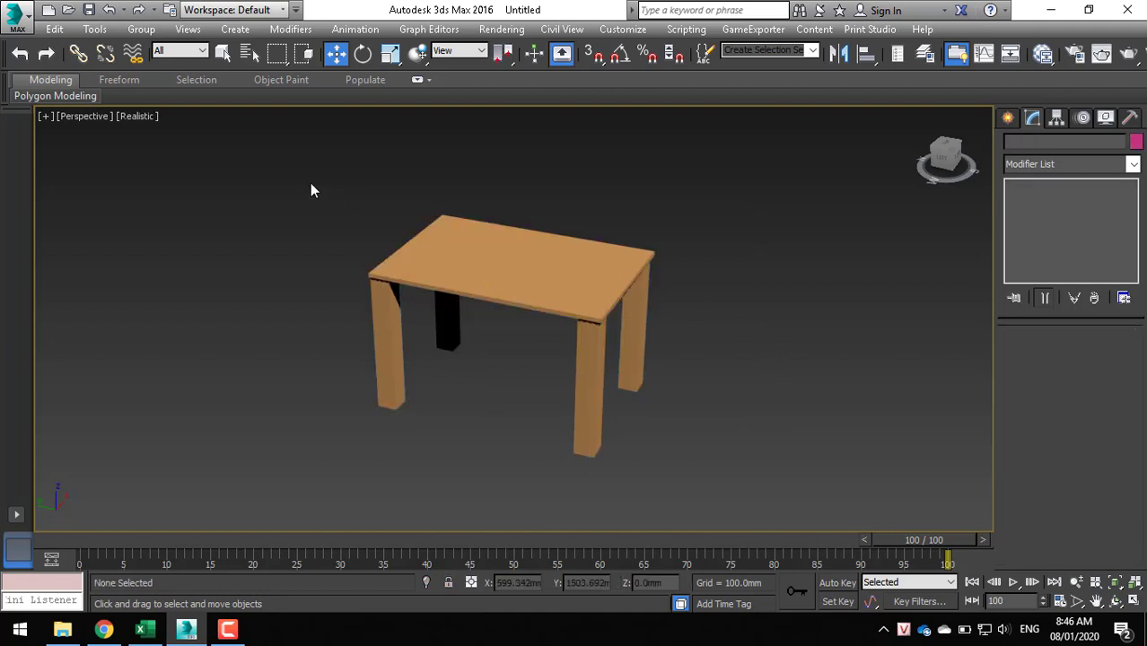
{"action": "left_click_drag", "start_coordinate": [310, 183], "coordinate": [718, 475]}
- Change the tabletop's object colour to cyan
{"action": "left_click", "coordinate": [756, 412]}
{"action": "left_click", "coordinate": [537, 274]}
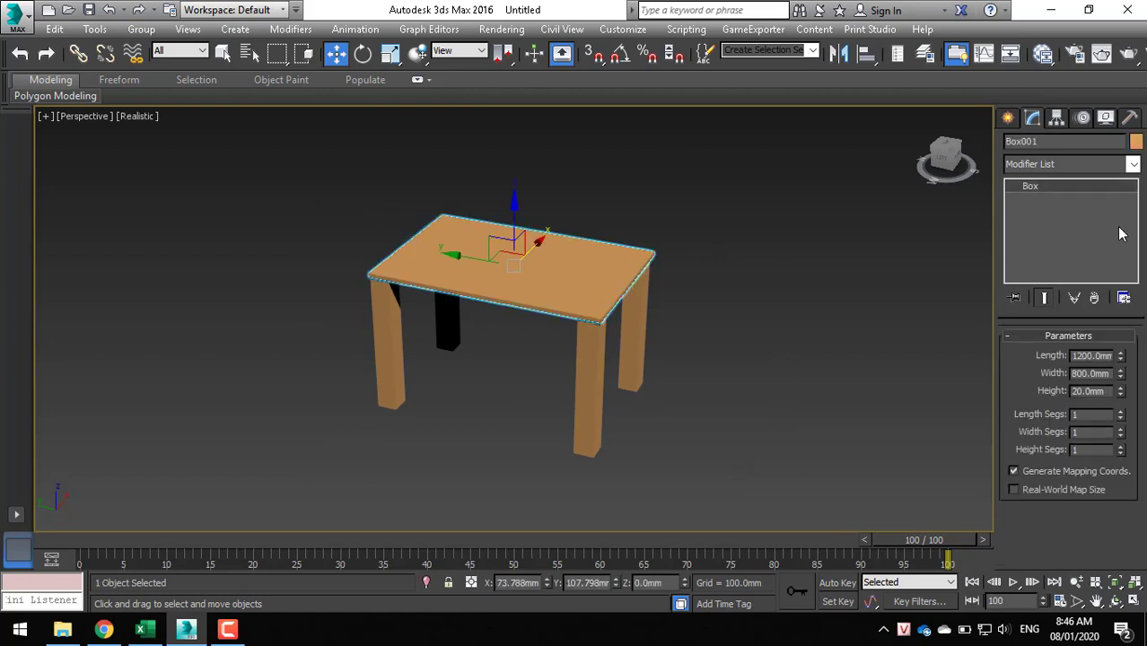
{"action": "left_click", "coordinate": [1136, 143]}
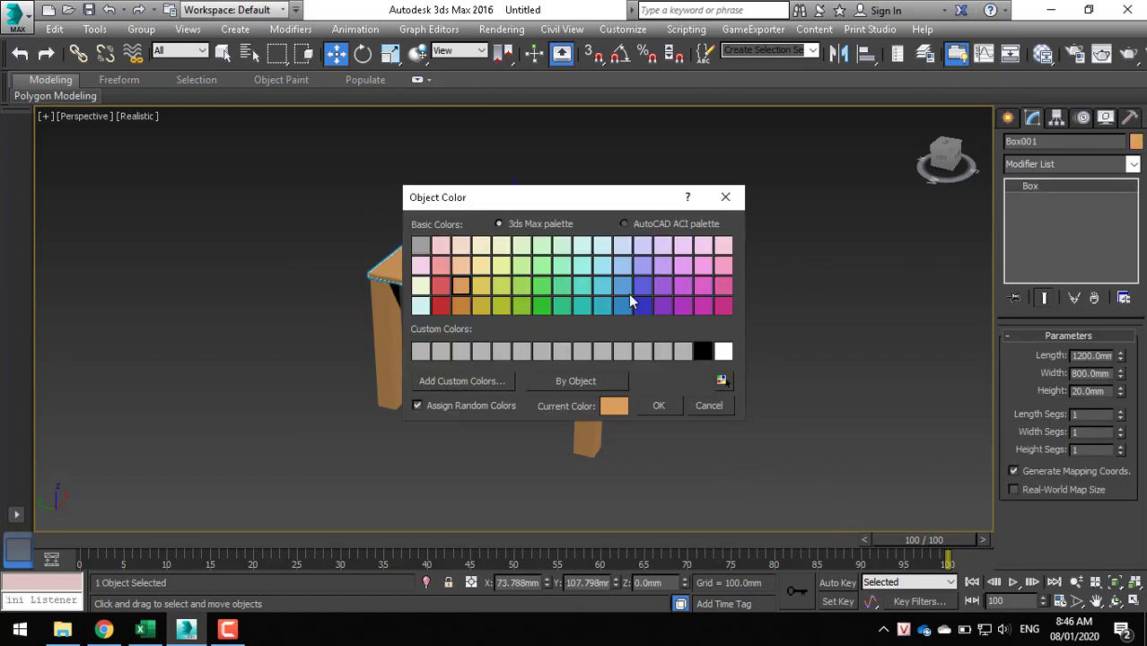
{"action": "left_click", "coordinate": [601, 293]}
{"action": "left_click", "coordinate": [659, 405]}
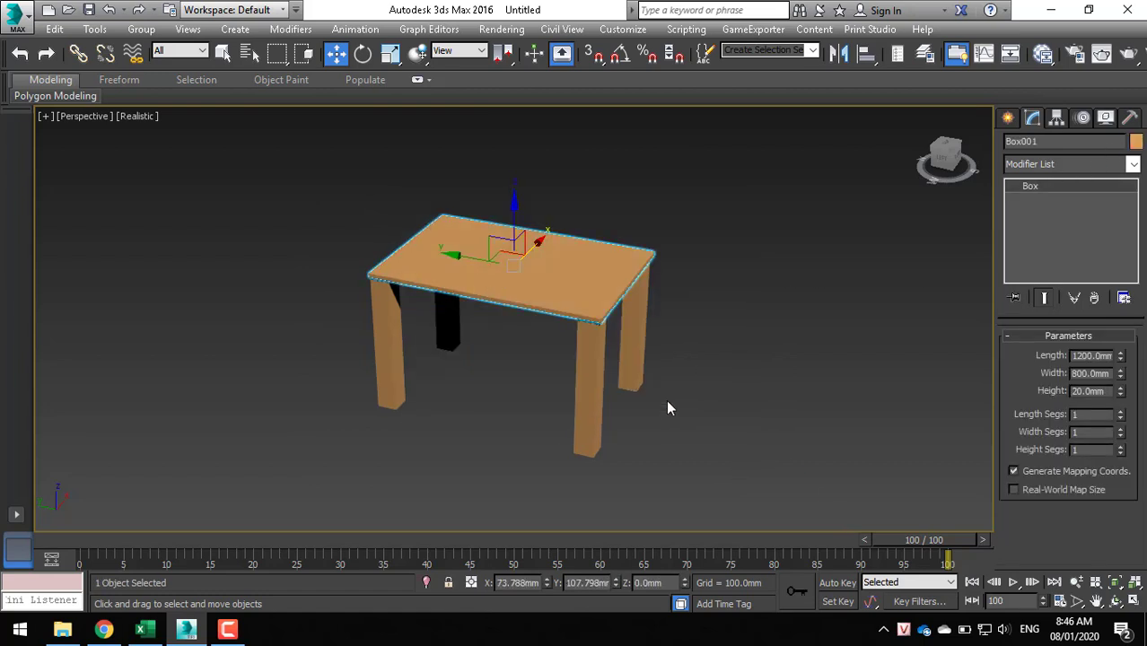
{"action": "left_click", "coordinate": [666, 400]}
- Select the tabletop and all legs and group them as 'Cai Ban'
{"action": "left_click_drag", "start_coordinate": [314, 154], "coordinate": [674, 494]}
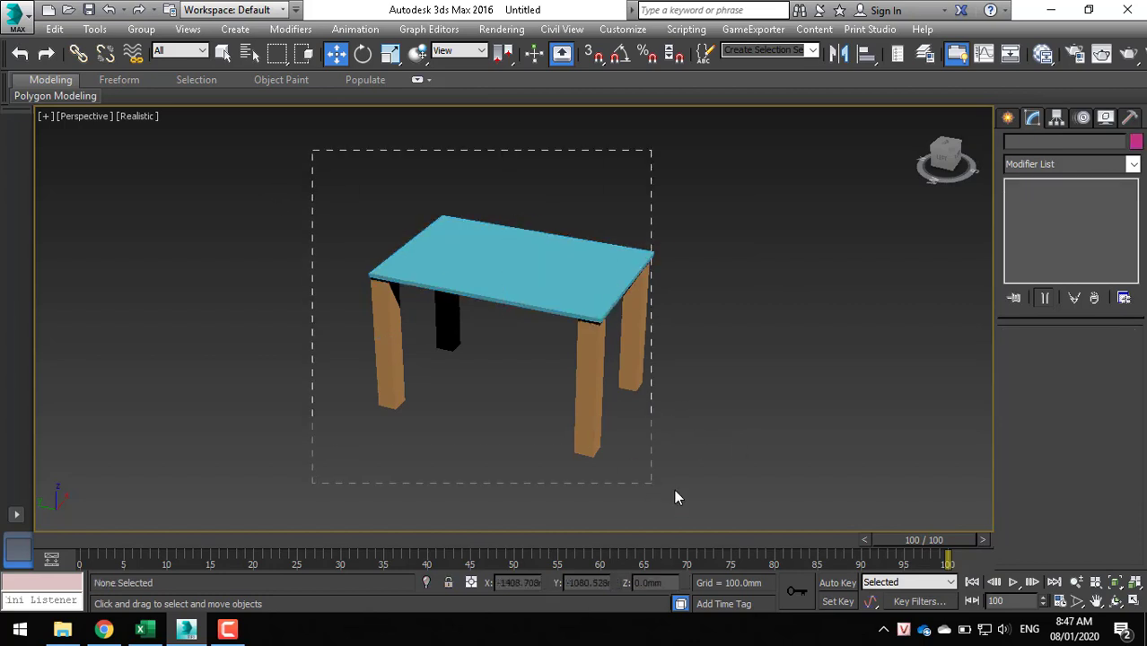
{"action": "left_click", "coordinate": [141, 29]}
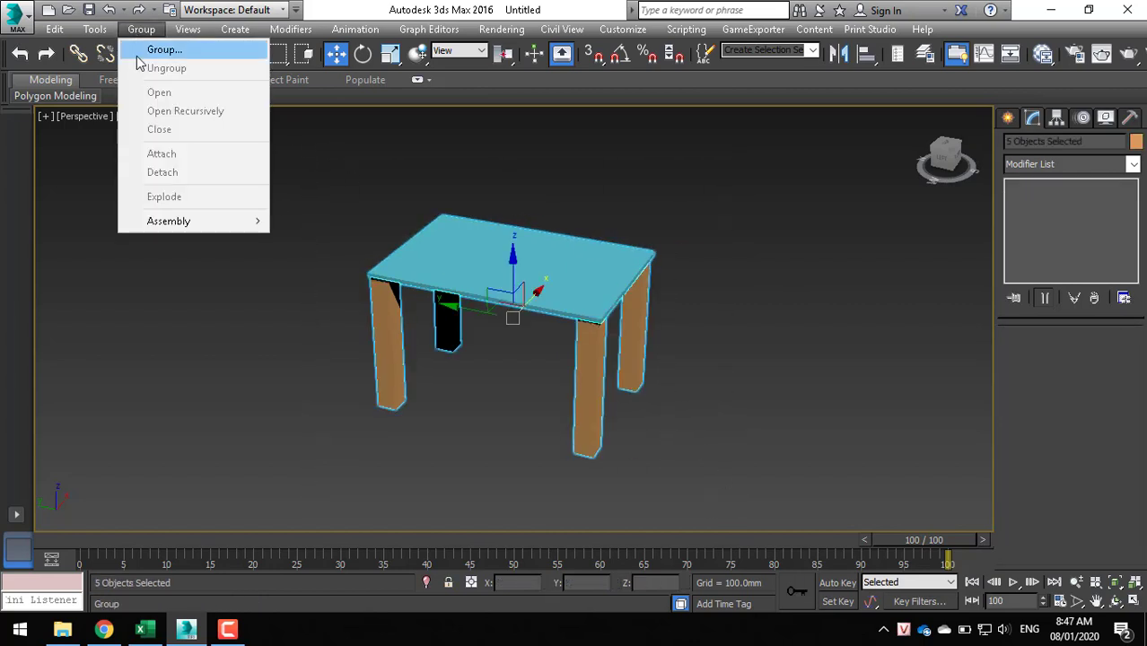
{"action": "left_click", "coordinate": [141, 45]}
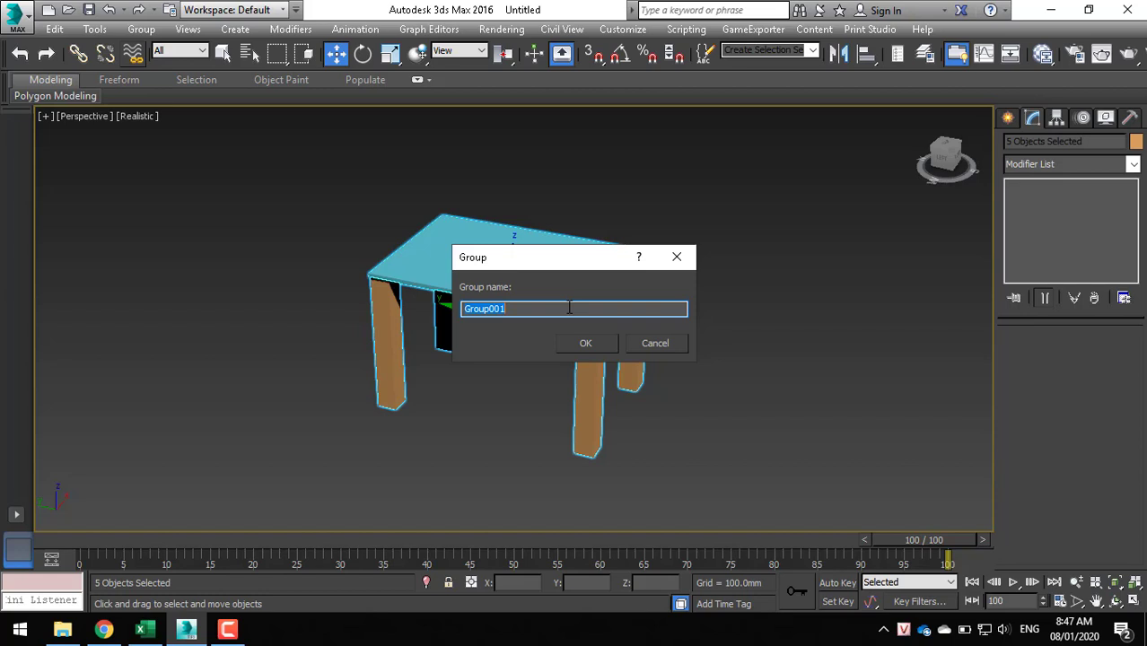
{"action": "type", "text": "Cai Ban"}
{"action": "left_click", "coordinate": [587, 343]}
{"action": "left_click", "coordinate": [733, 300]}
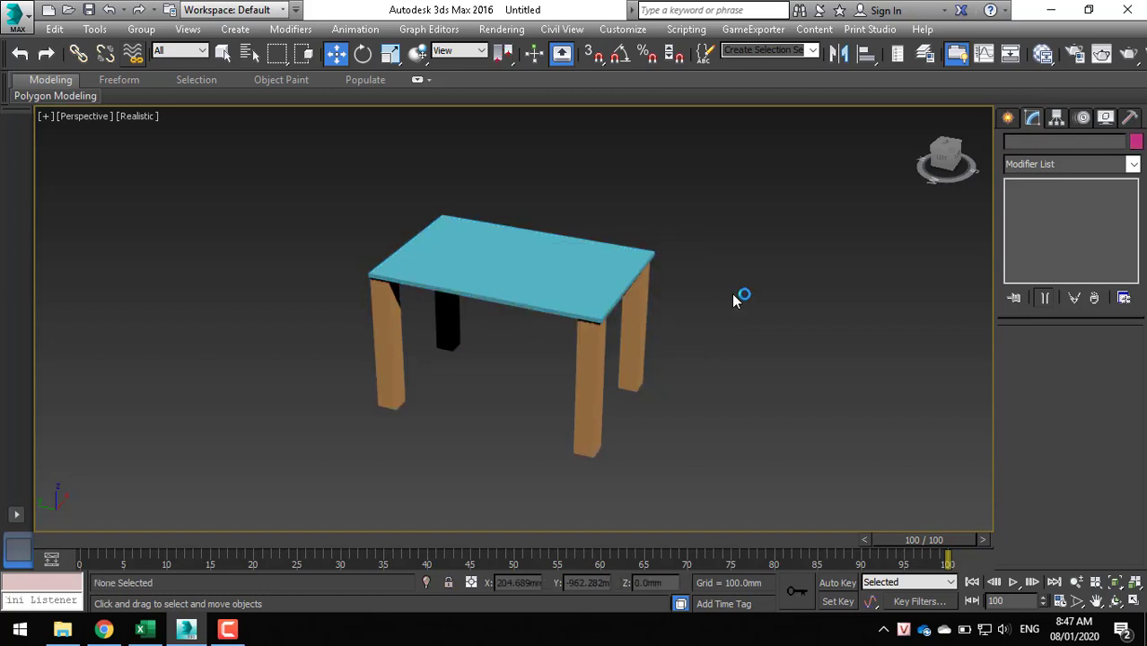